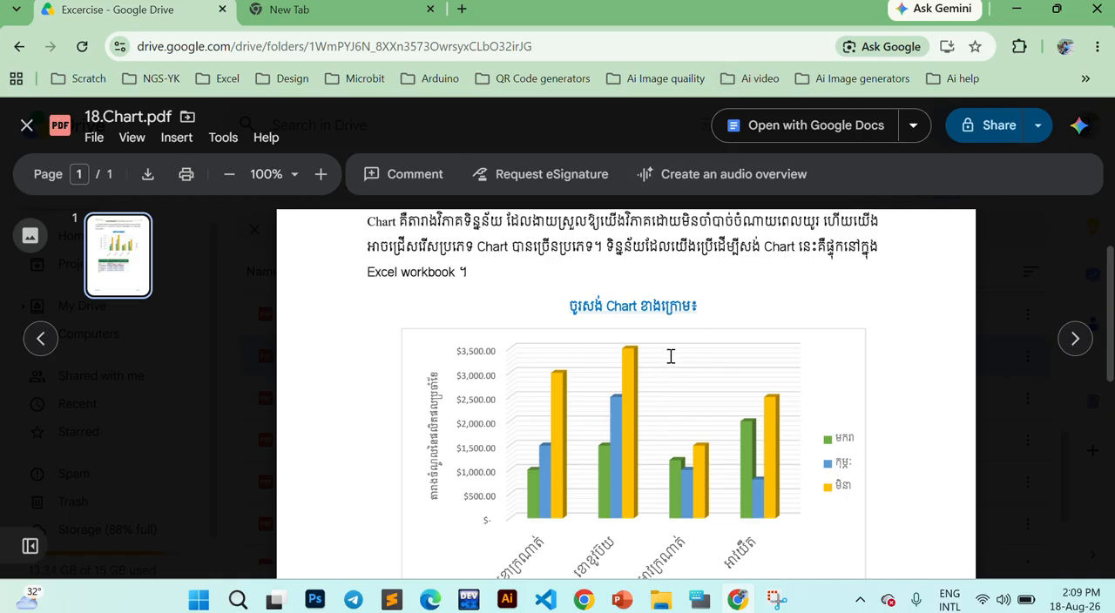
- Read the introduction of the 18.Chart.pdf exercise and examine the sample column chart beneath it
scroll(671, 355, "up", 1)
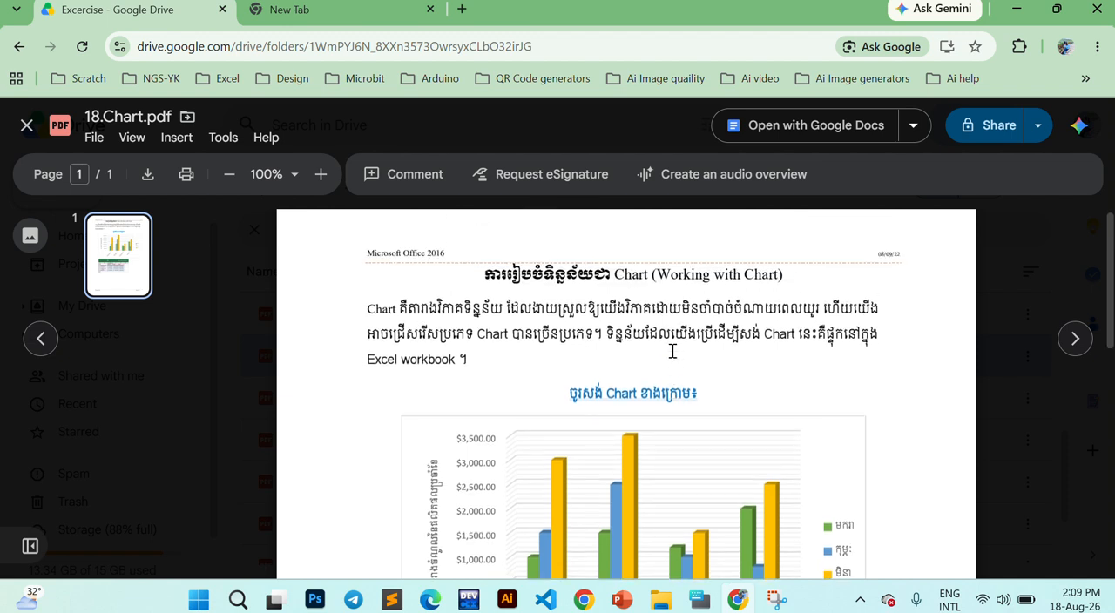
double_click(427, 315)
left_click(596, 309)
scroll(653, 322, "down", 2)
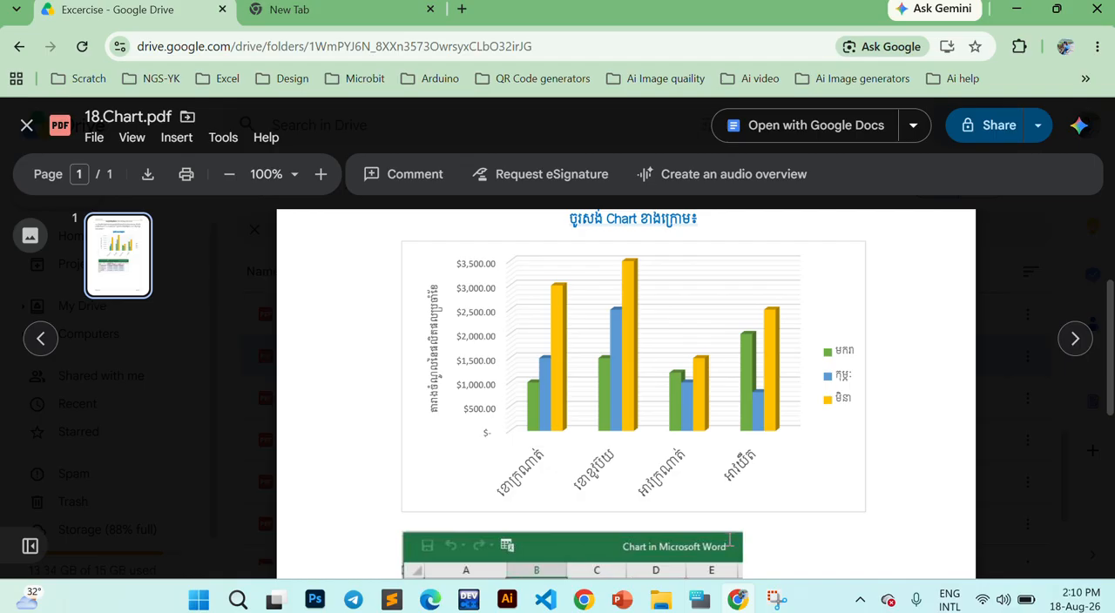
scroll(730, 539, "up", 2)
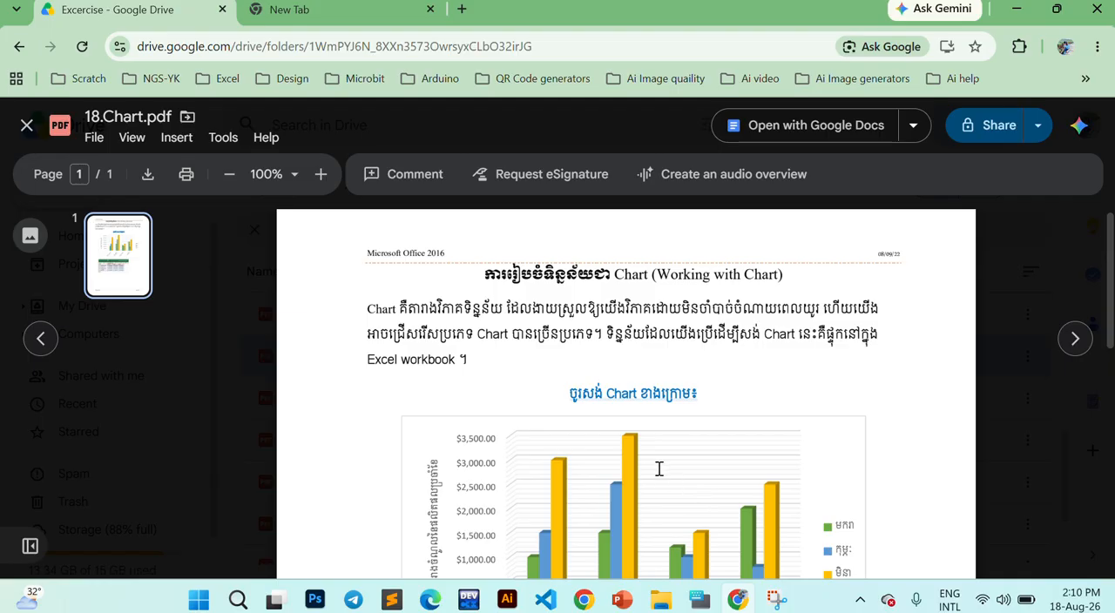
- Switch to Word and create a new blank document
left_click(199, 599)
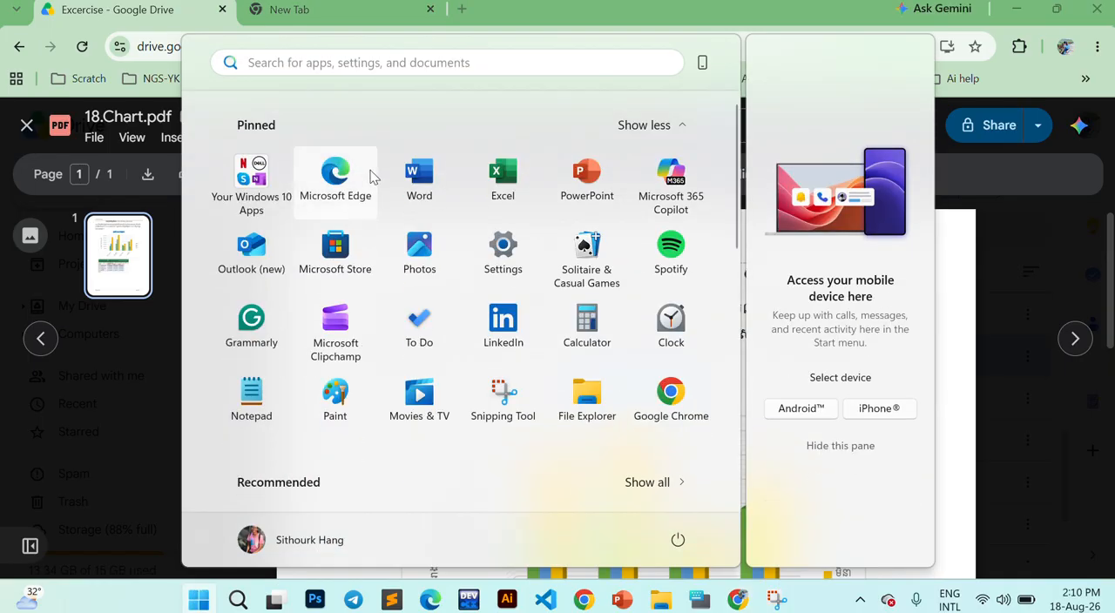
left_click(425, 177)
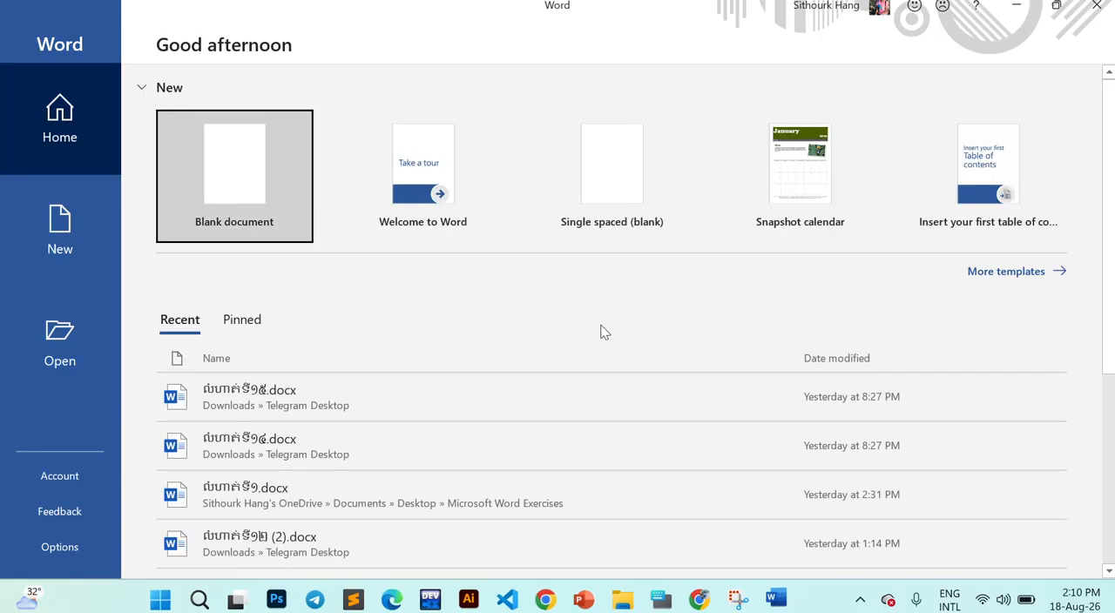
left_click(262, 170)
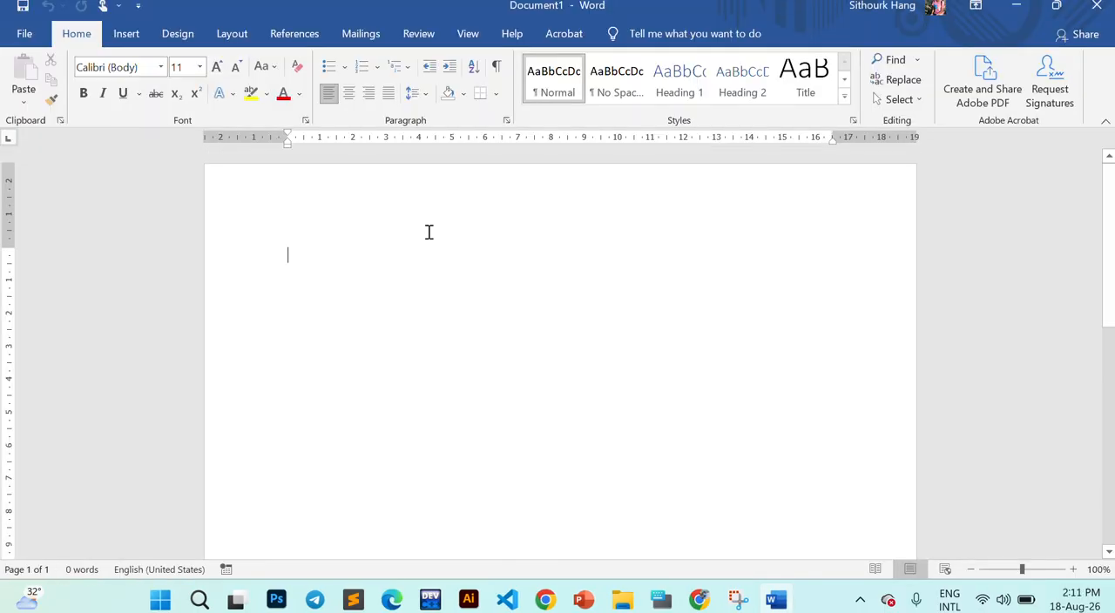
- Open the Insert Chart dialog for the blank document and move it slightly lower on the page
left_click(139, 44)
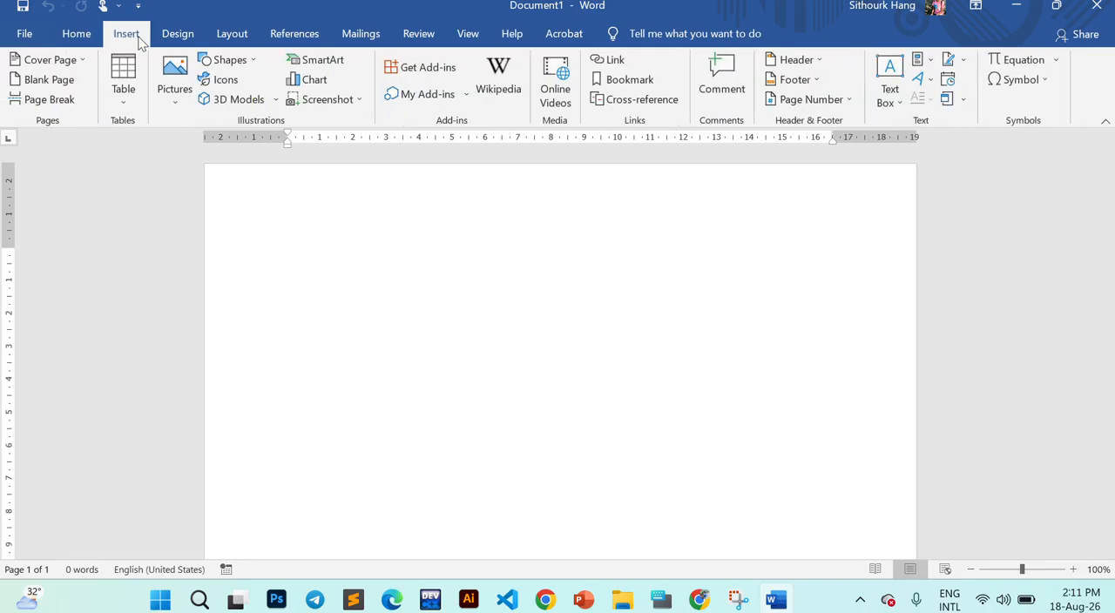
left_click(312, 80)
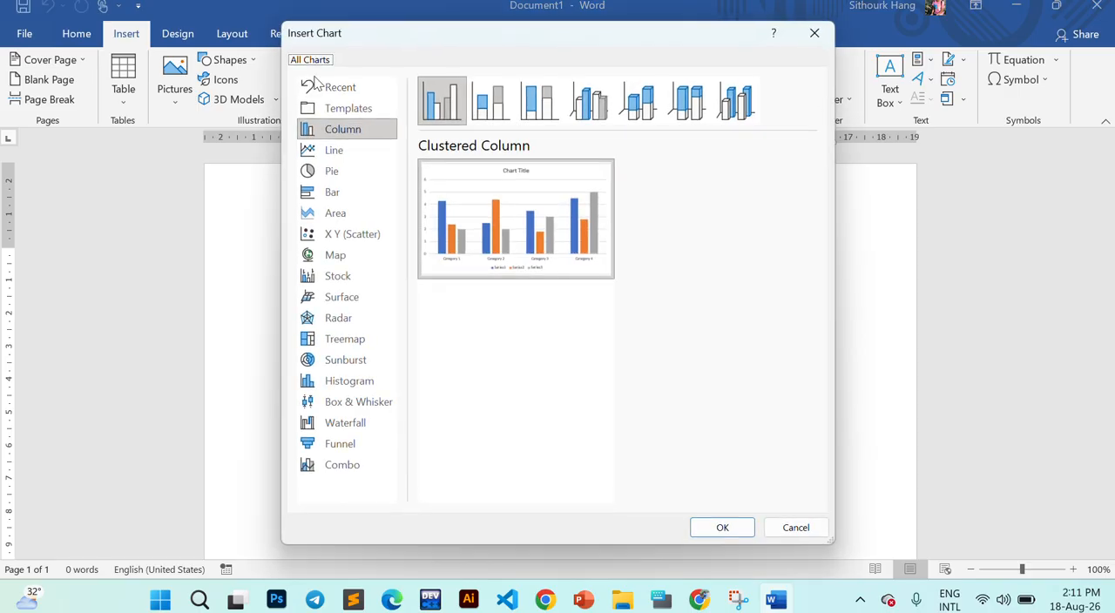
left_click_drag(373, 32, 373, 60)
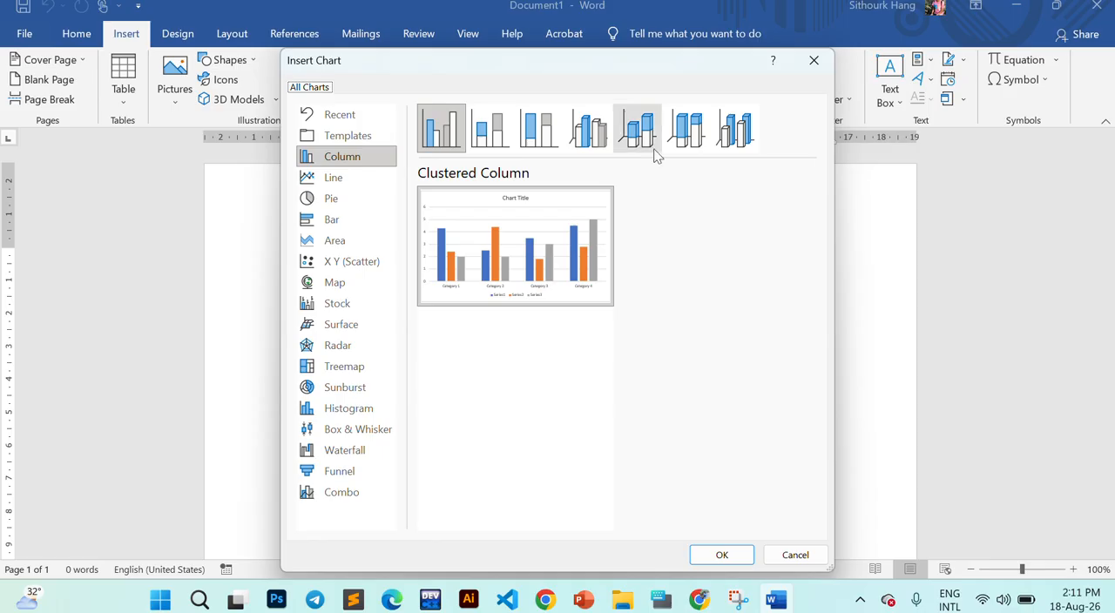
mouse_move(580, 200)
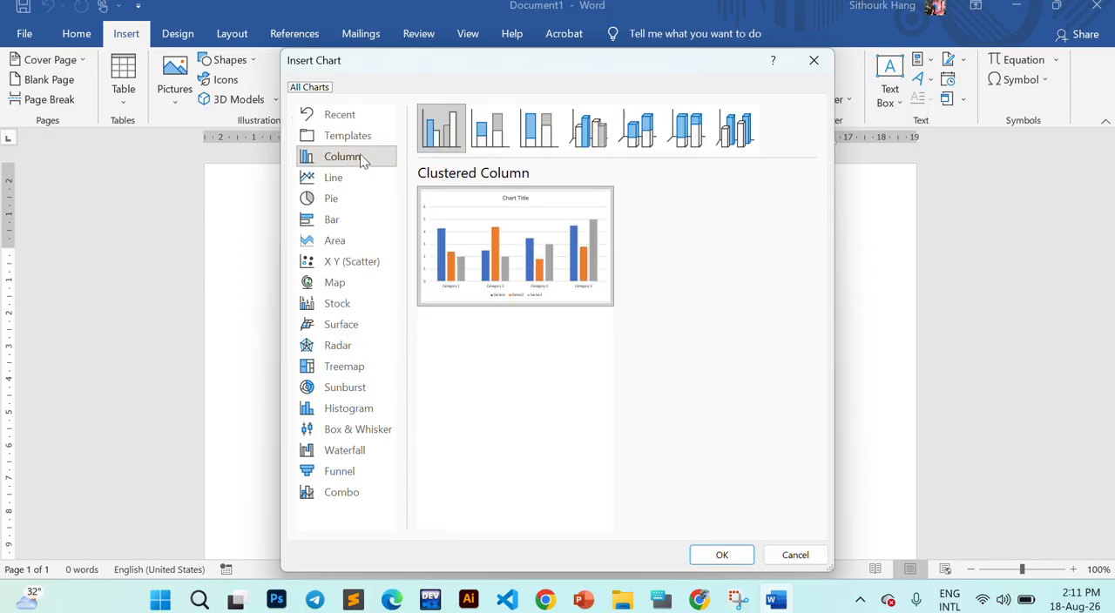
- Examine the line chart preview and each pie chart subtype, including 3-D Pie, Pie of Pie, Bar of Pie and Doughnut
left_click(364, 179)
mouse_move(493, 261)
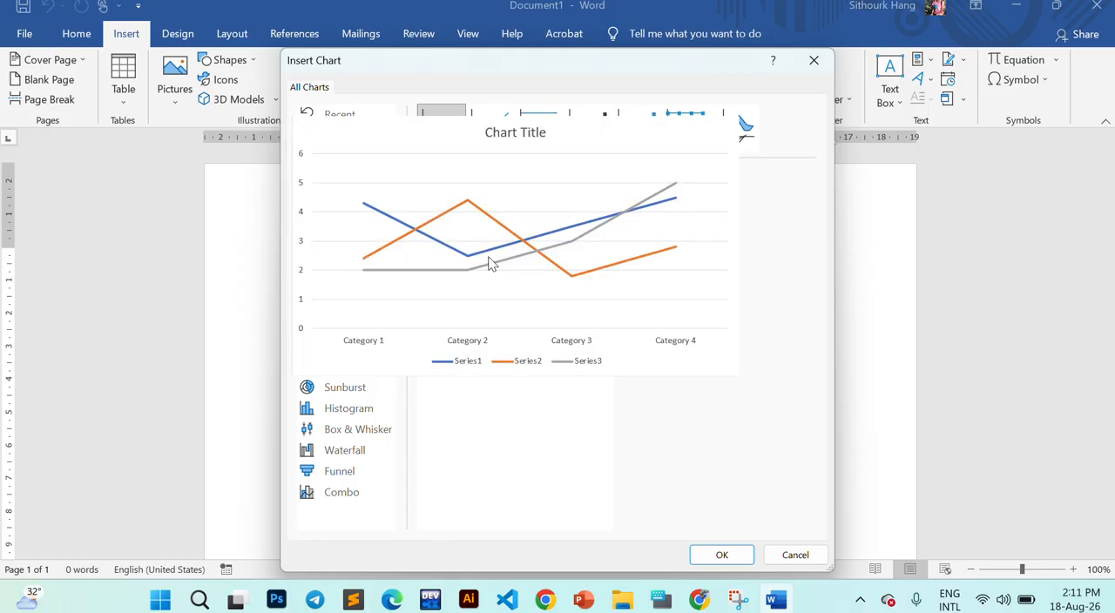
left_click(336, 200)
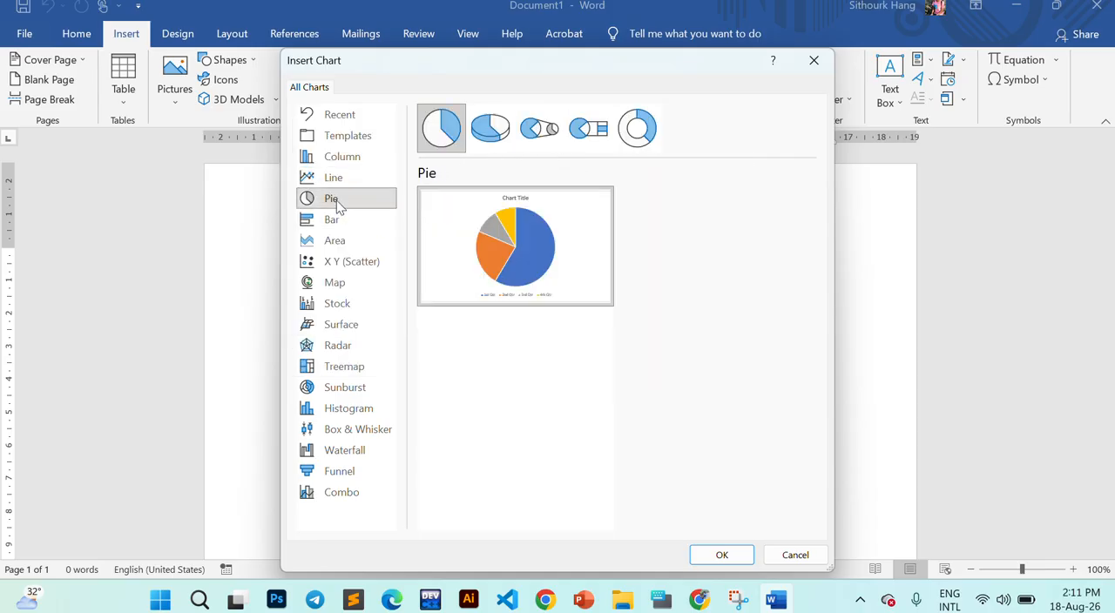
left_click(490, 128)
left_click(546, 131)
left_click(588, 129)
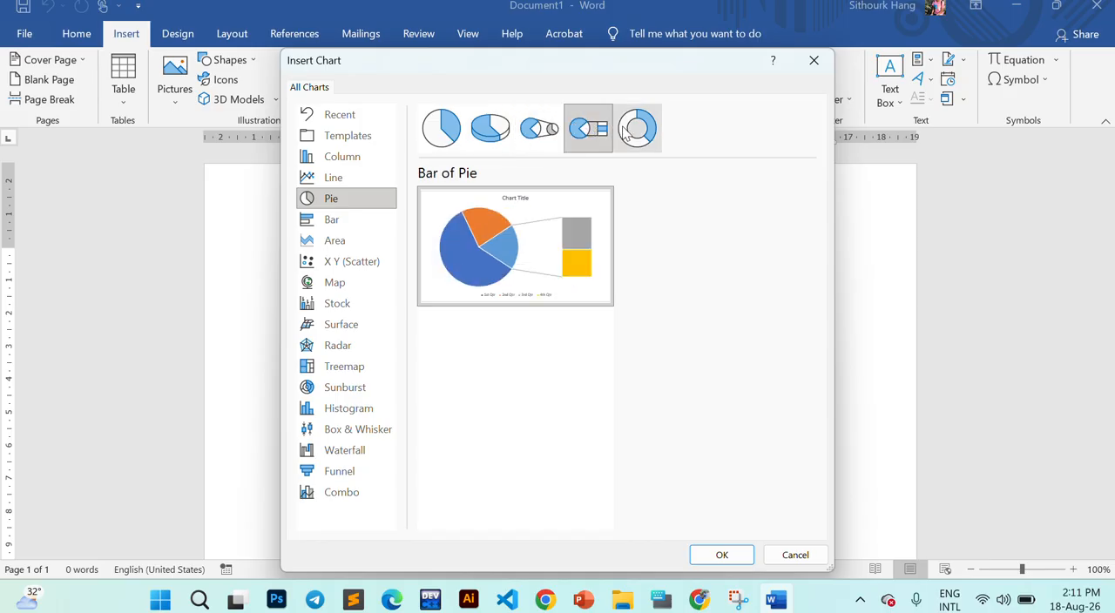
left_click(637, 129)
left_click(586, 131)
left_click(540, 129)
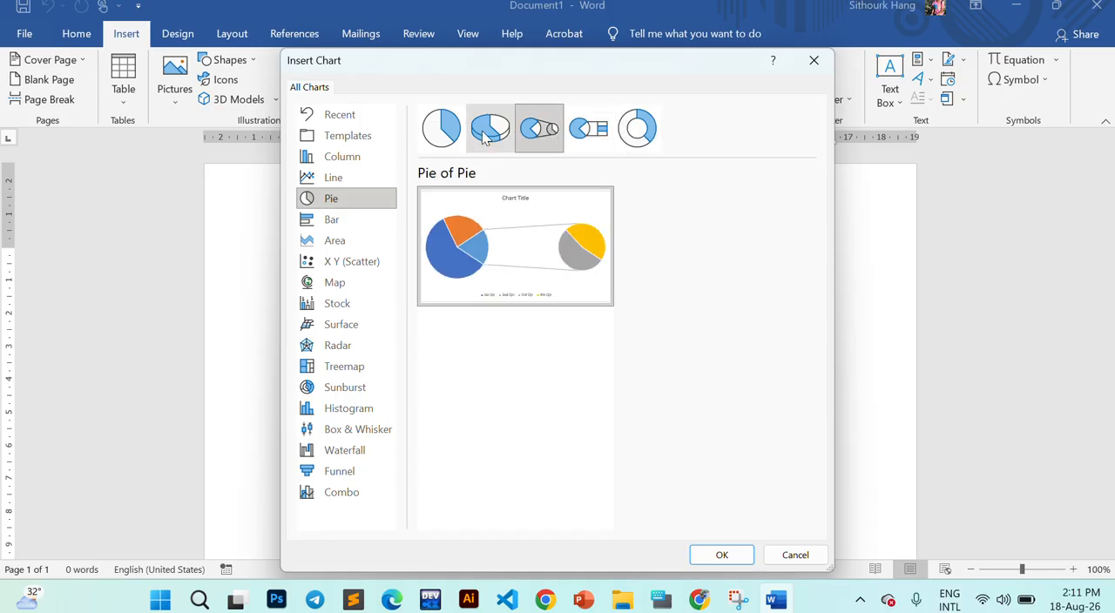
left_click(490, 129)
left_click(440, 128)
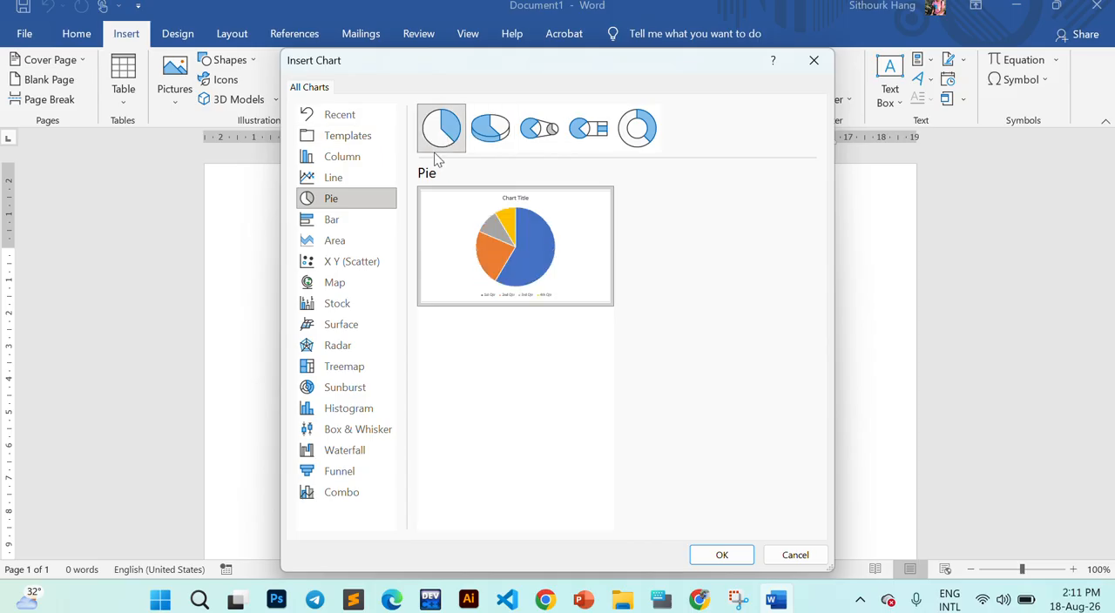
- Examine the bar chart subtypes from Clustered Bar through 3-D 100% Stacked Bar
left_click(341, 220)
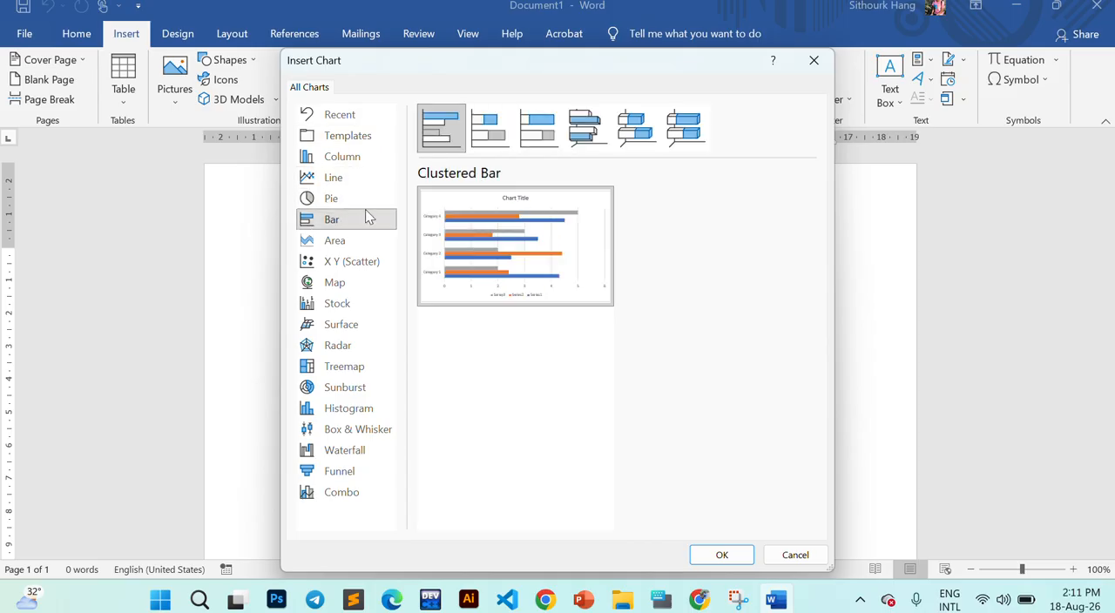
left_click(490, 129)
left_click(538, 129)
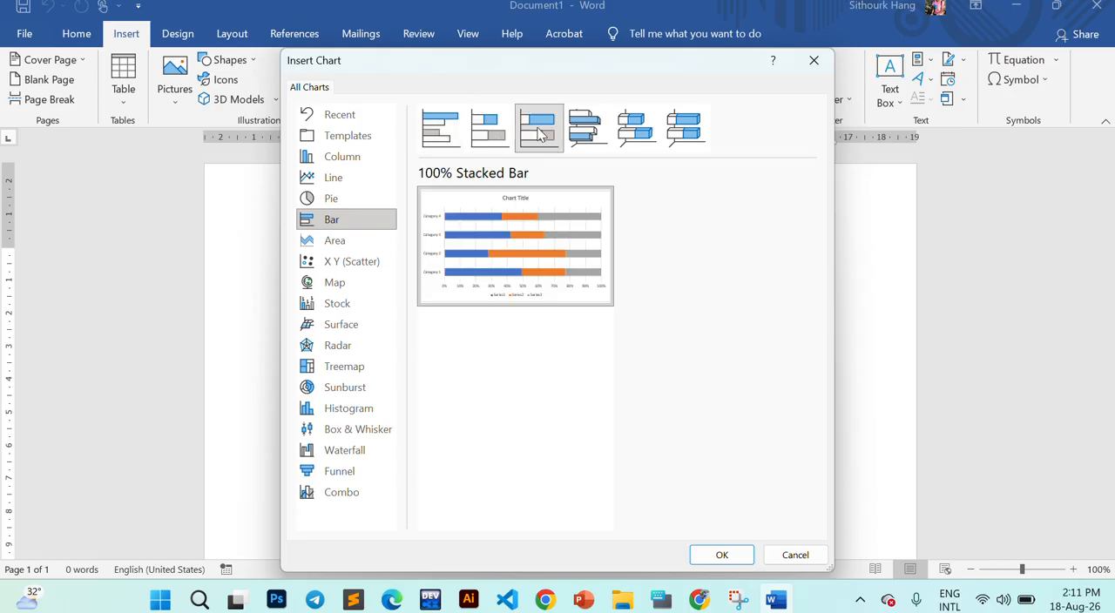
left_click(586, 129)
left_click(636, 129)
left_click(685, 129)
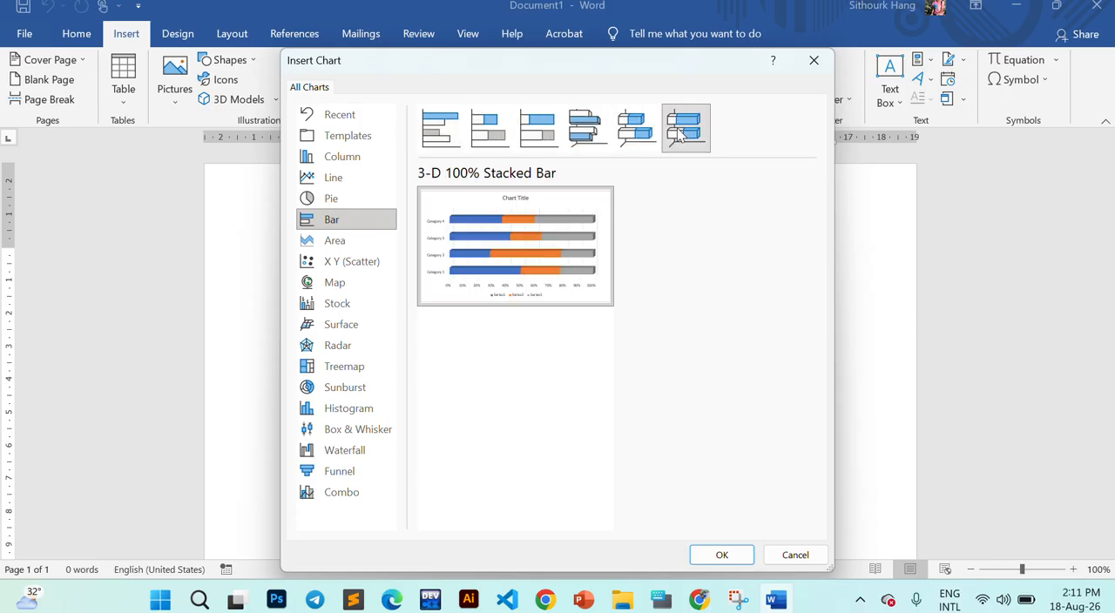
left_click(447, 148)
- Examine the remaining chart categories, including Area, X Y (Scatter), Map, Stock, Treemap, Sunburst, Histogram, Funnel and Combo
left_click(349, 242)
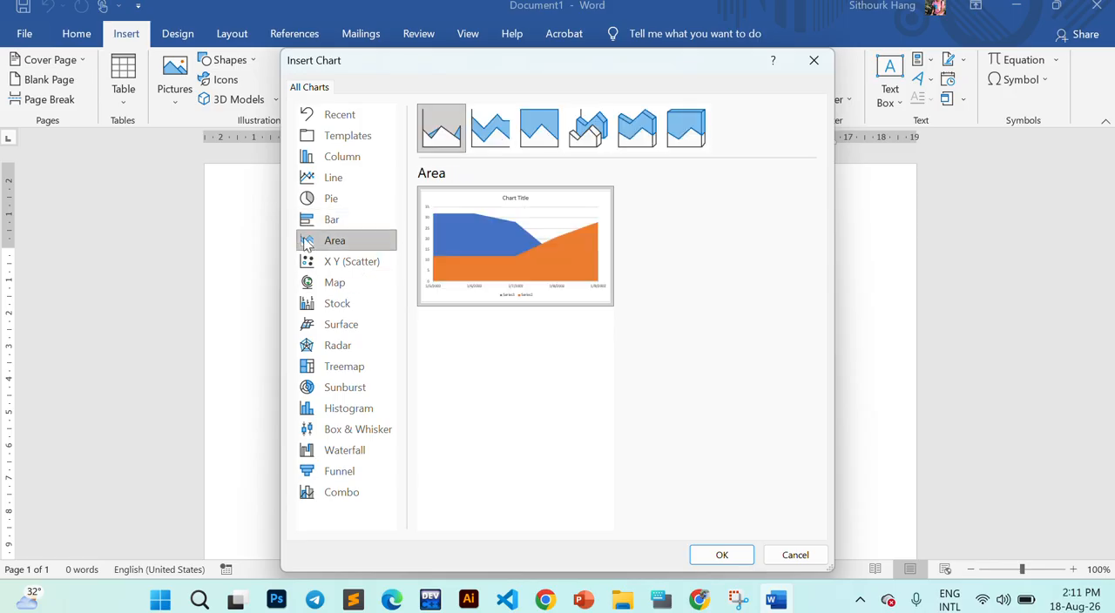
left_click(322, 263)
left_click(328, 286)
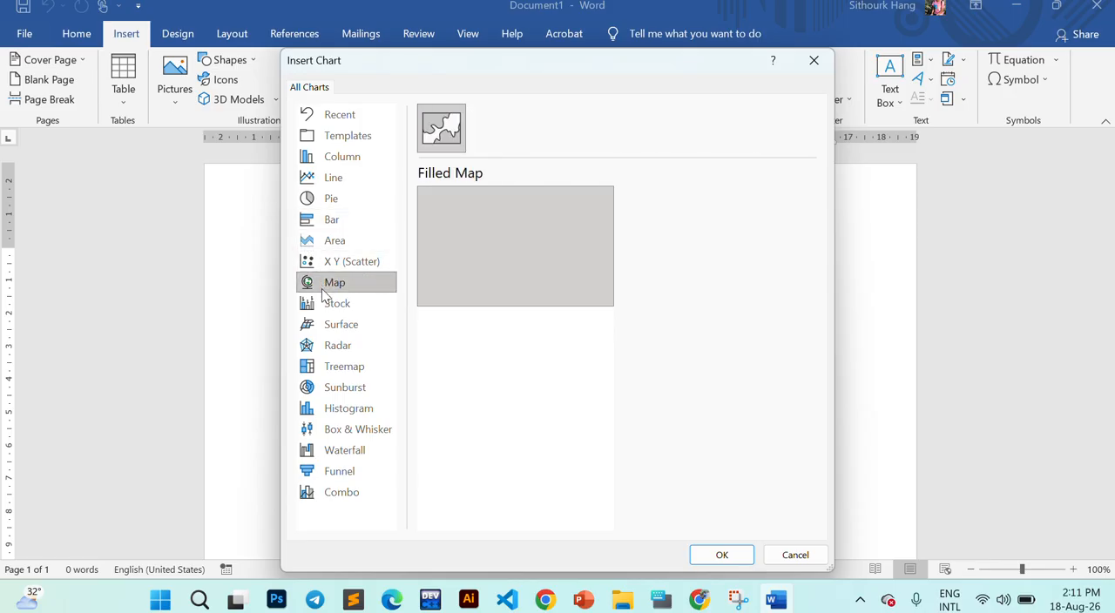
mouse_move(541, 228)
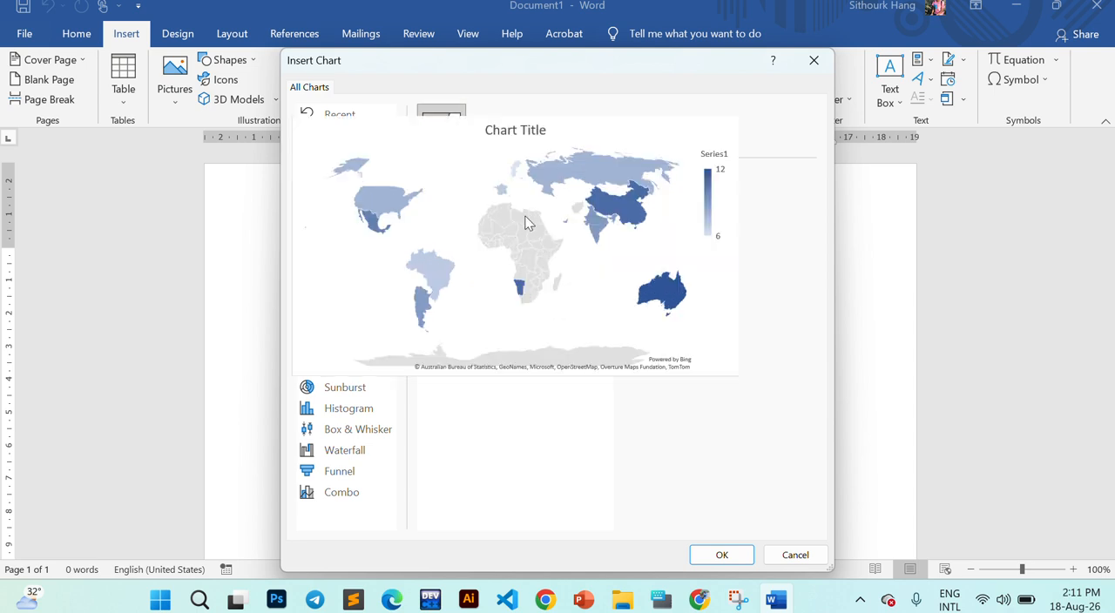
left_click(341, 305)
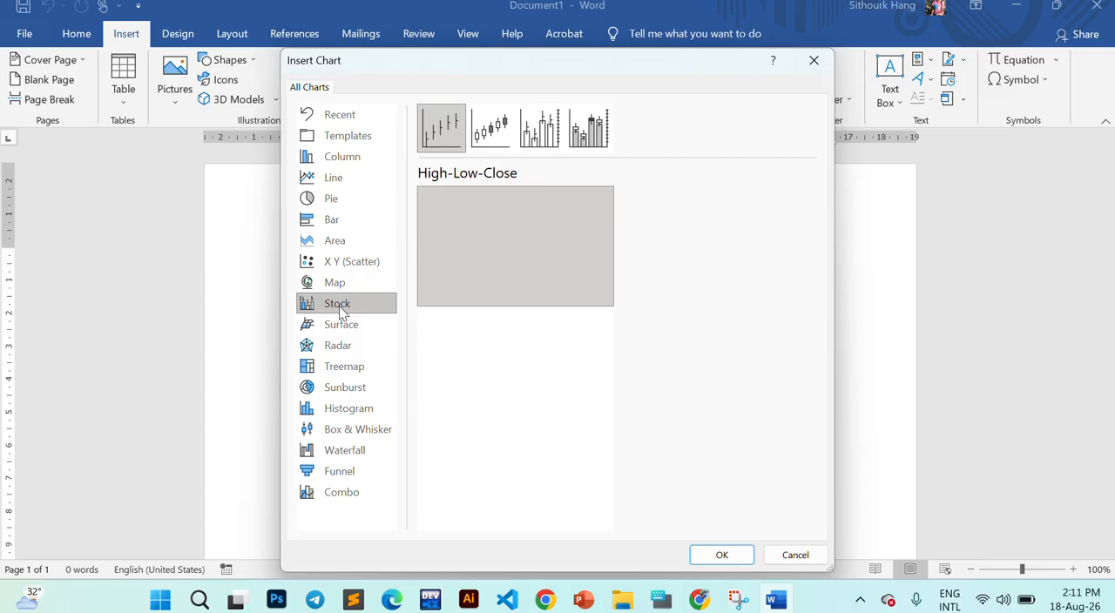
left_click(348, 384)
left_click(345, 431)
left_click(338, 471)
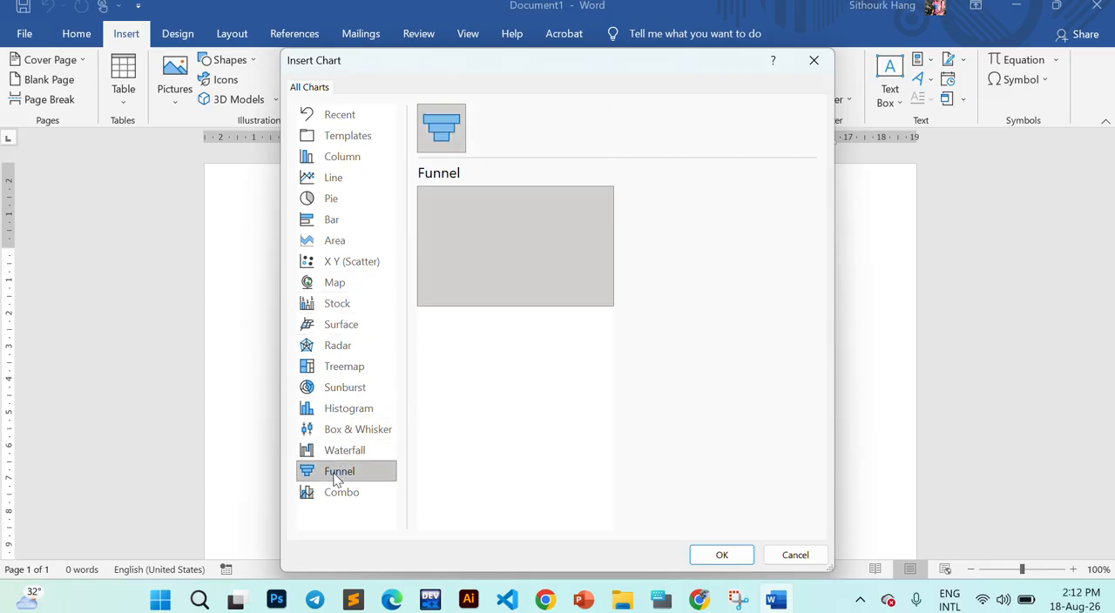
left_click(336, 372)
mouse_move(493, 250)
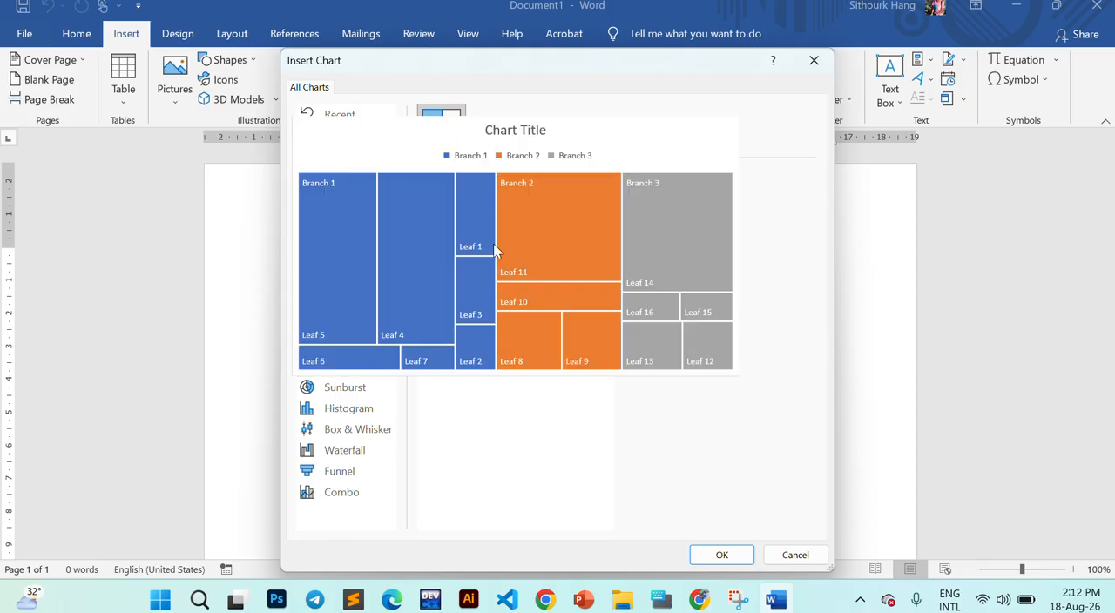
left_click(338, 387)
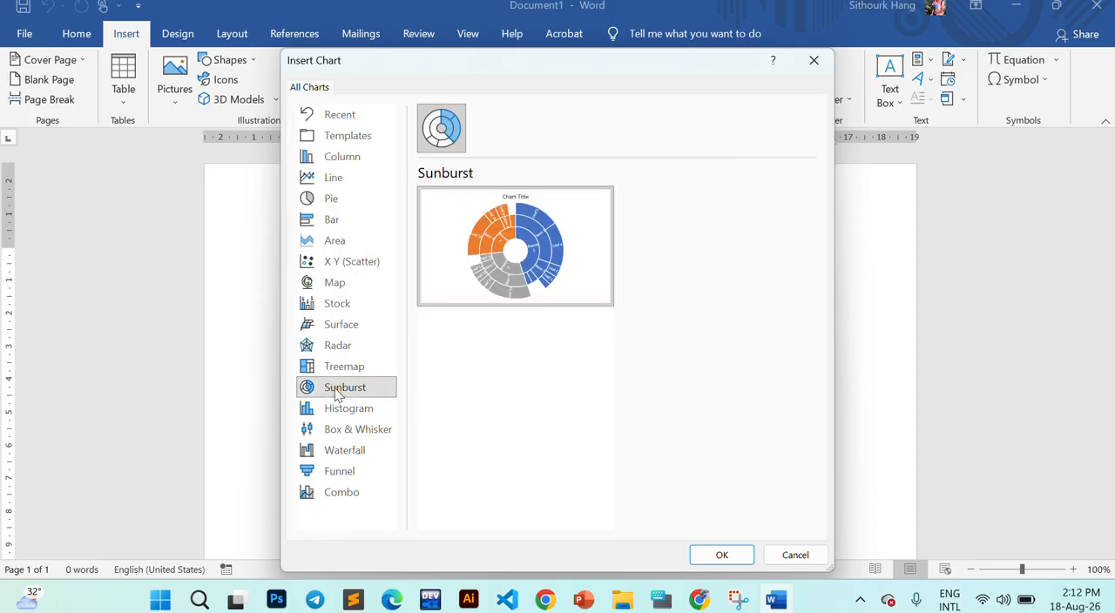
left_click(357, 409)
left_click(348, 429)
left_click(340, 472)
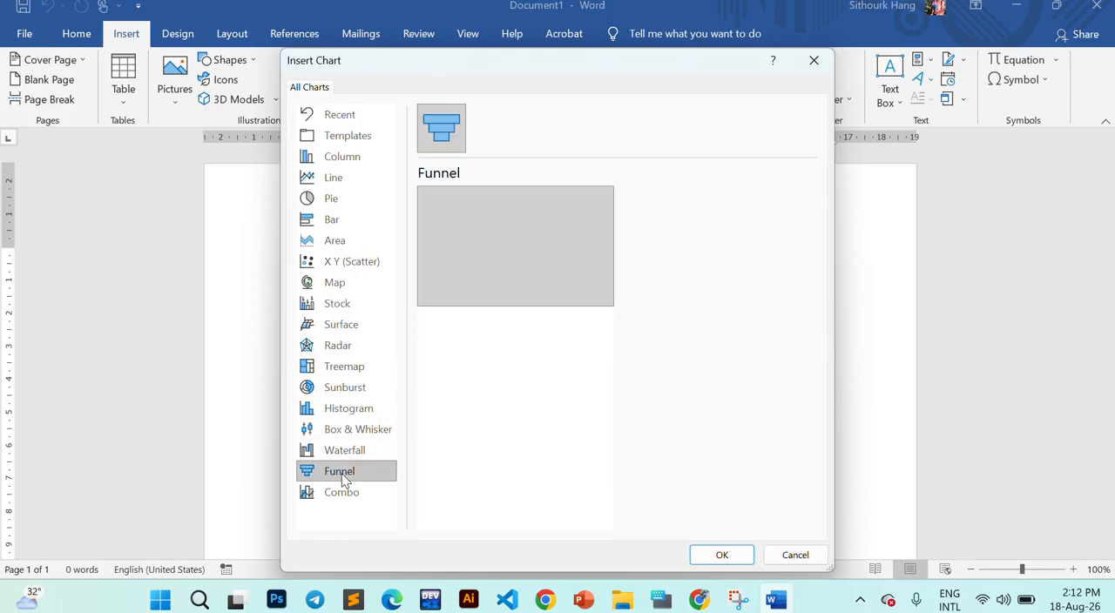
left_click(336, 493)
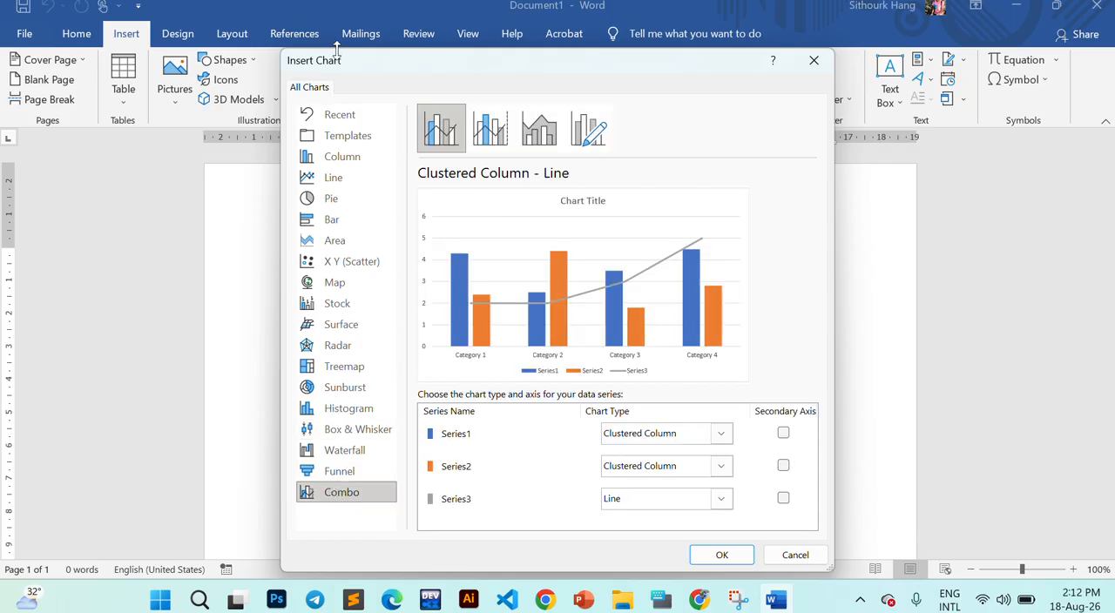
- Return to the Column chart category and check the sample chart of the exercise PDF in Chrome
left_click(348, 162)
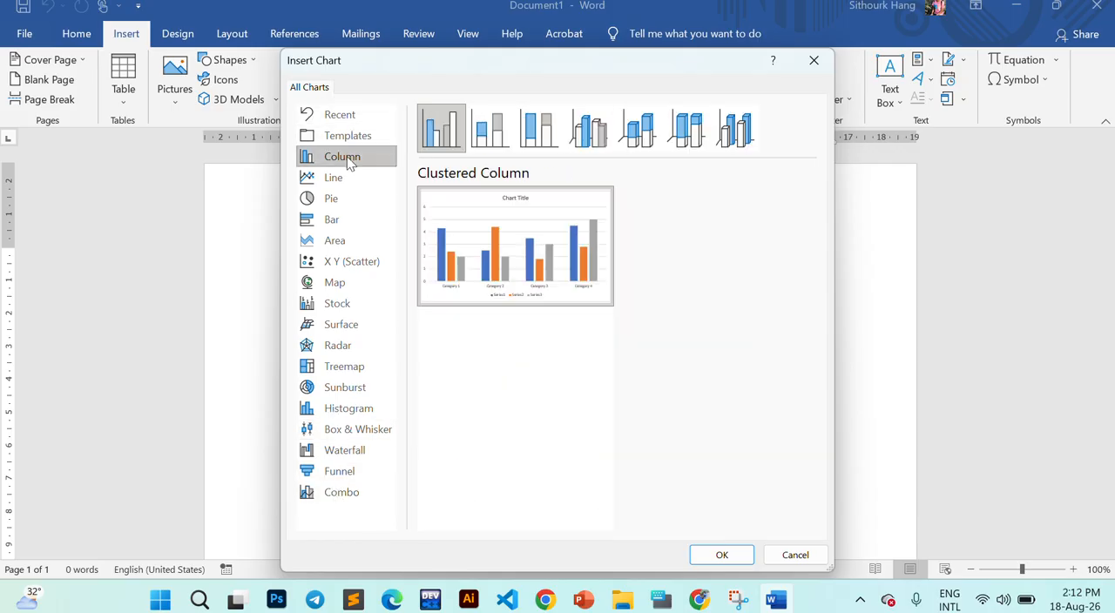
left_click(700, 599)
scroll(558, 377, "down", 2)
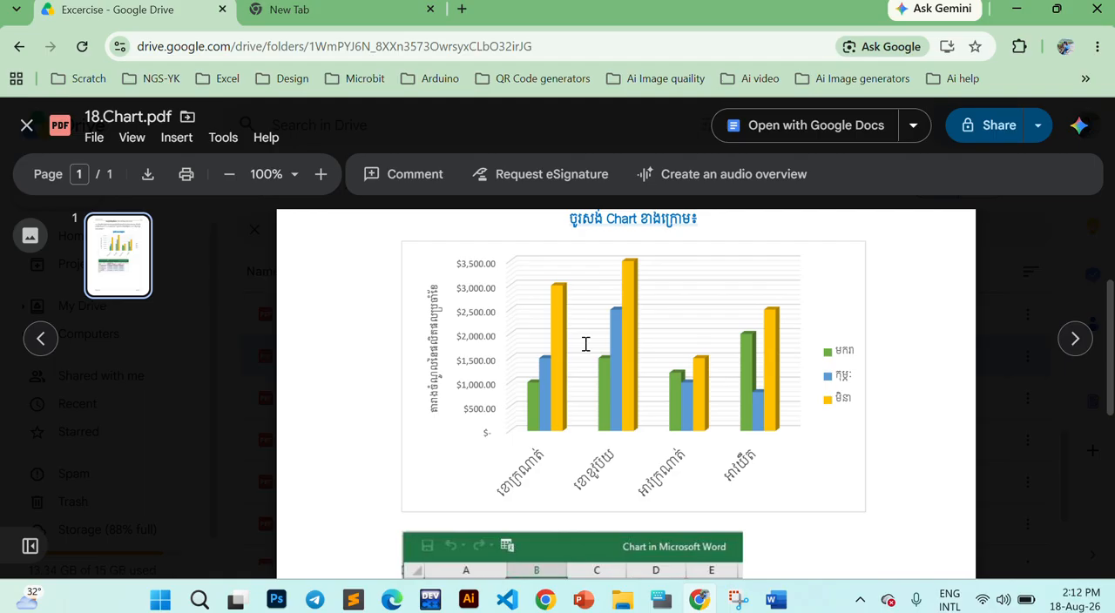
left_click(775, 600)
- Insert a 3-D Clustered Column chart in the Word document, checking the type against the exercise's sample chart in Chrome
mouse_move(461, 206)
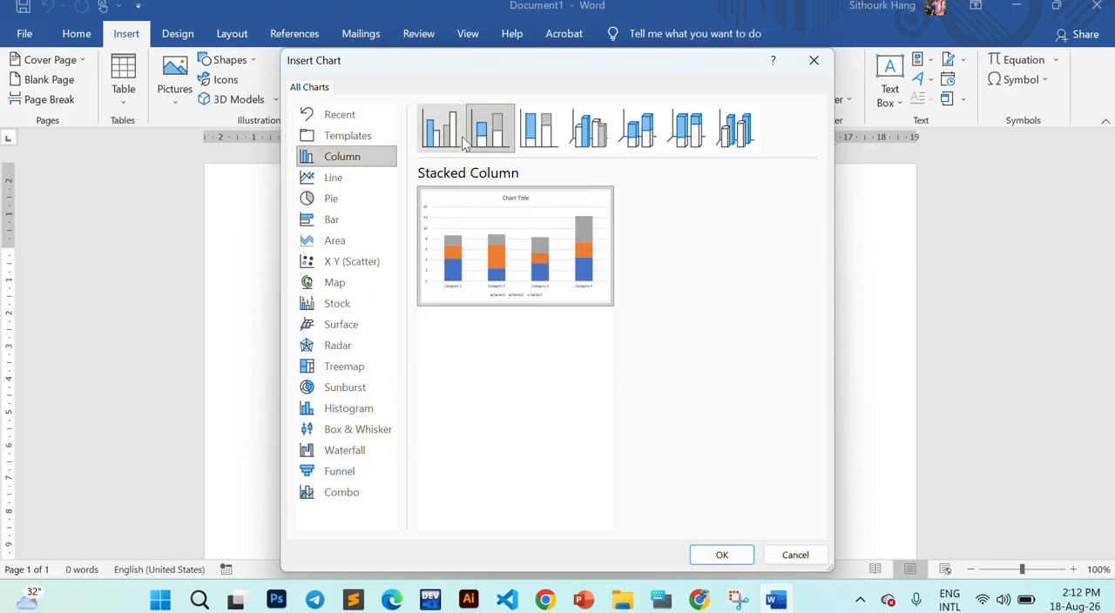
mouse_move(510, 267)
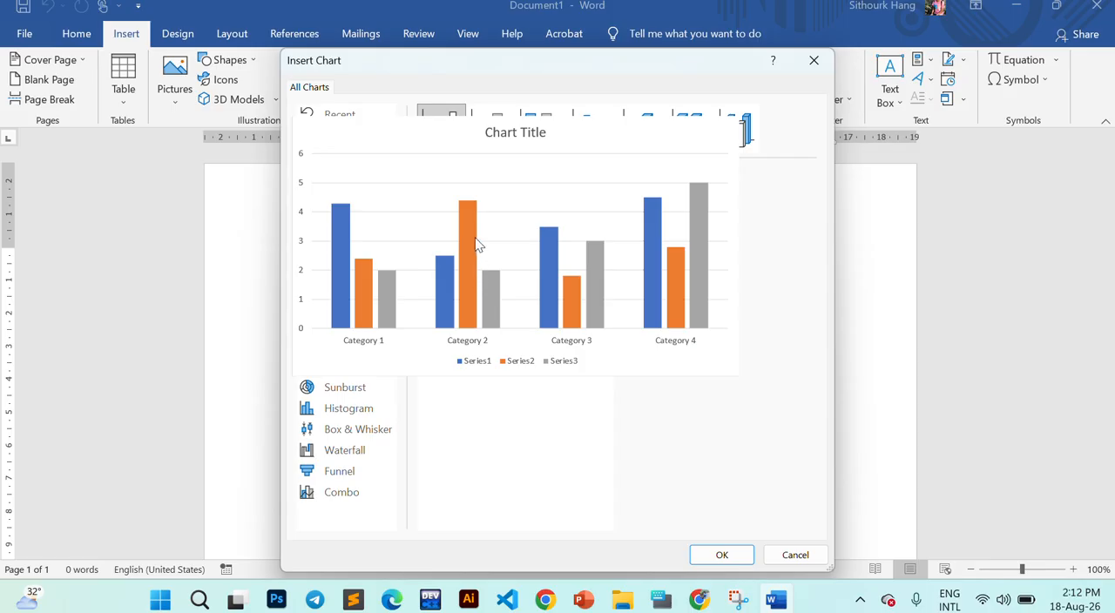
left_click(592, 140)
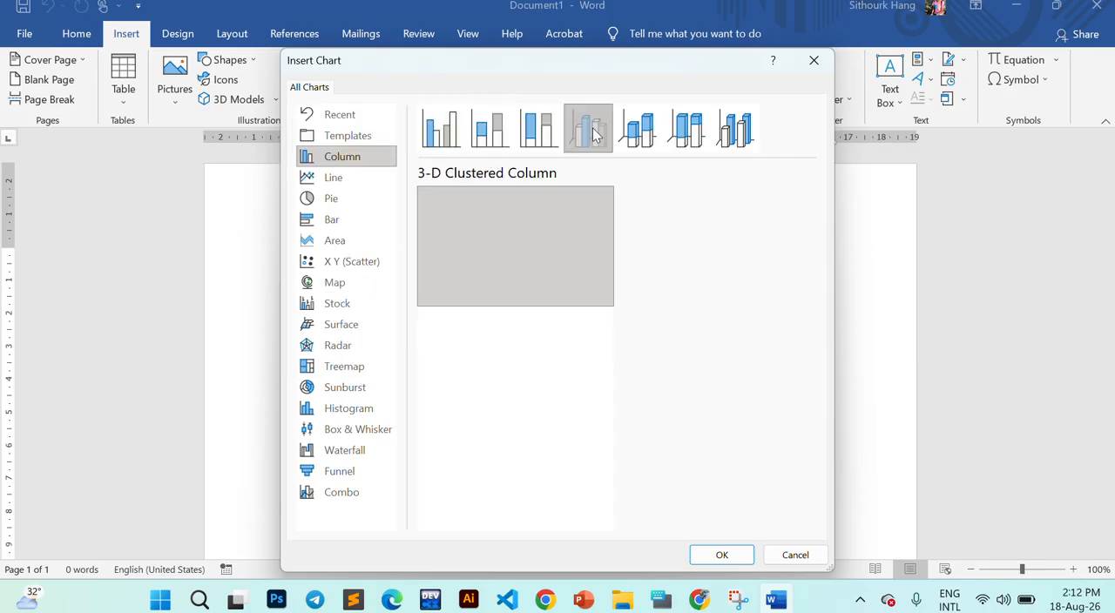
mouse_move(545, 280)
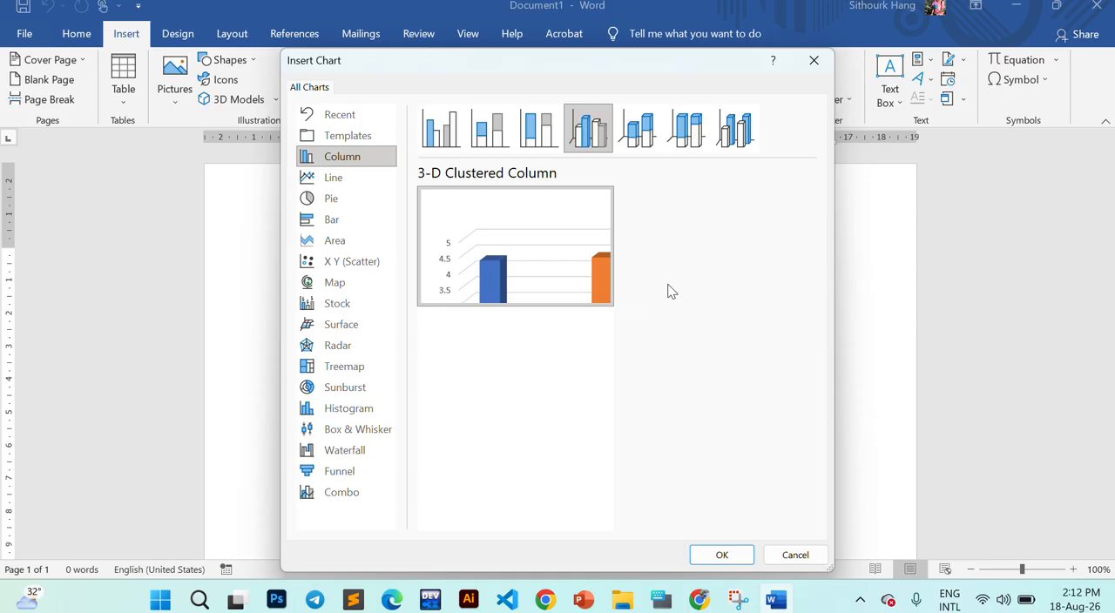
left_click(741, 602)
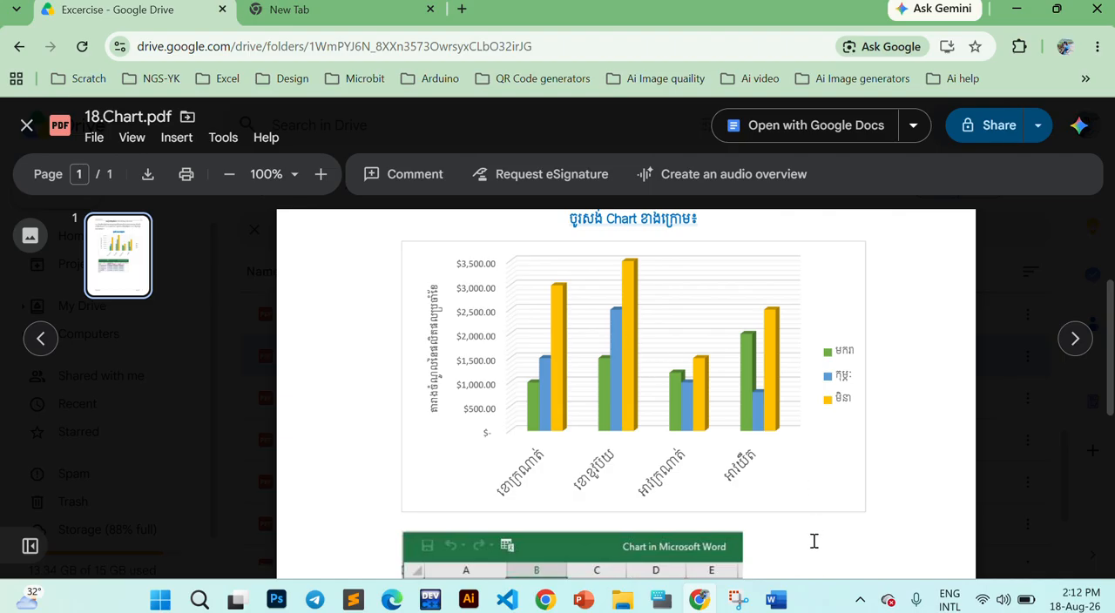
left_click(775, 600)
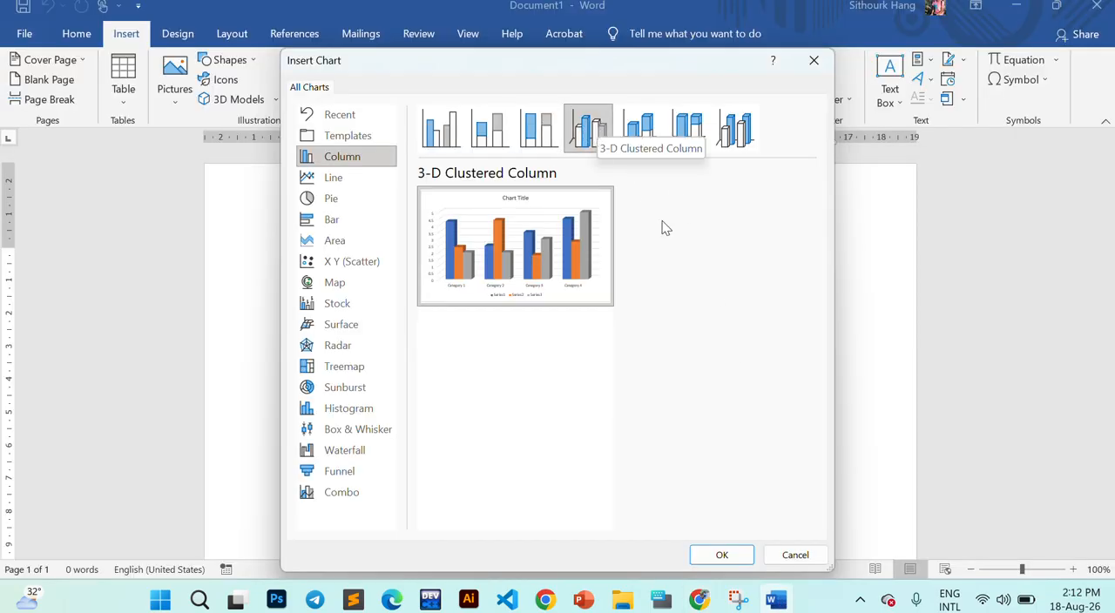
left_click(721, 556)
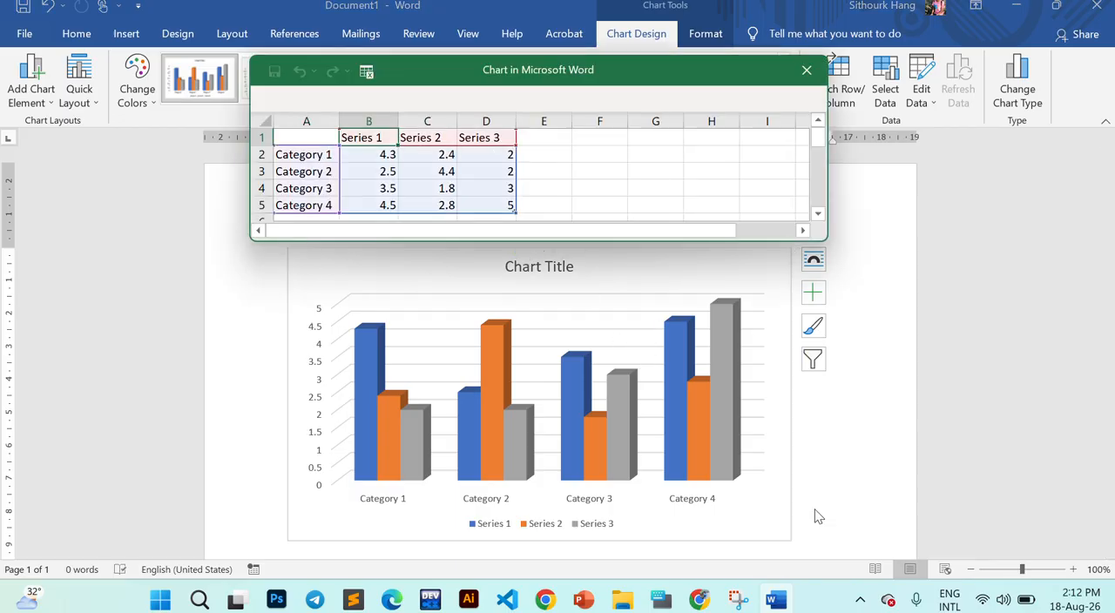
- Review the exercise PDF in Chrome, including its page header, footer, sample chart and source data table
left_click(714, 602)
scroll(601, 262, "up", 3)
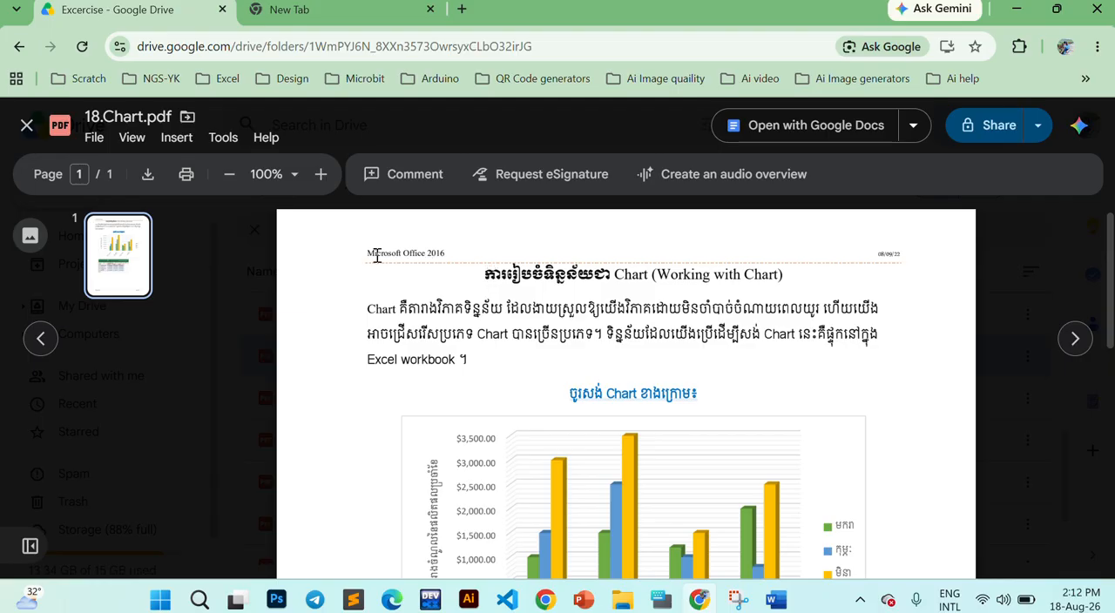
left_click_drag(375, 254, 704, 307)
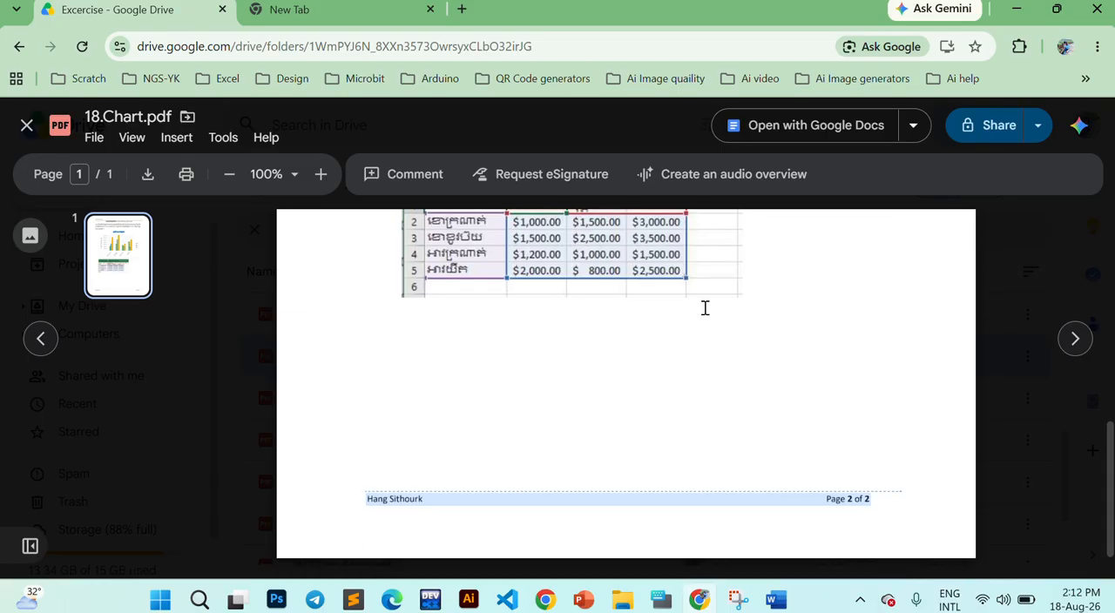
scroll(705, 308, "down", 1)
left_click(846, 468)
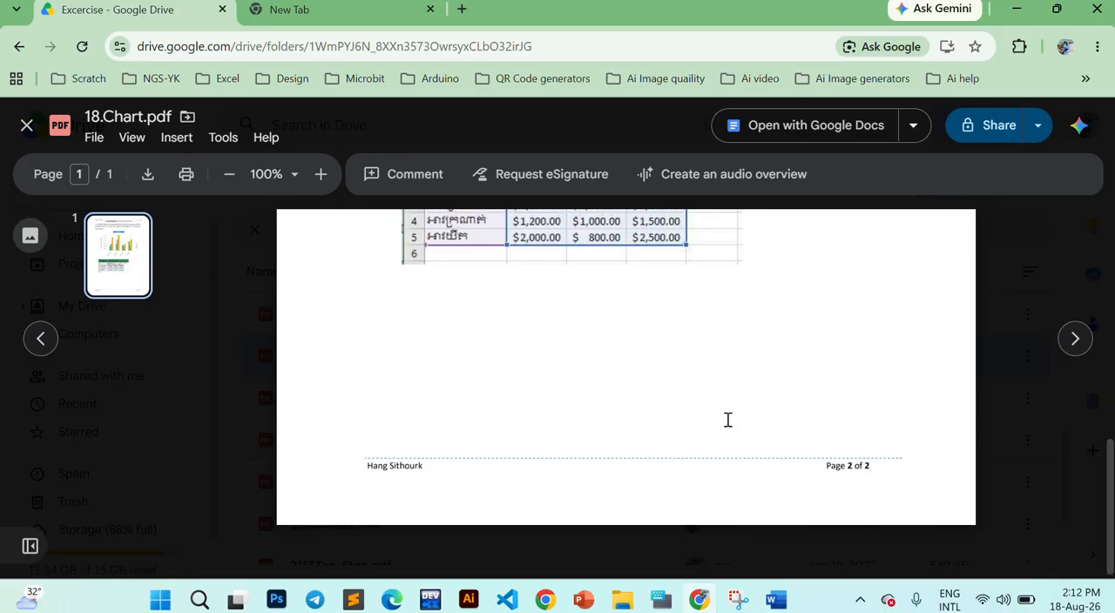
scroll(727, 422, "up", 1)
scroll(829, 468, "down", 1)
scroll(772, 442, "up", 3)
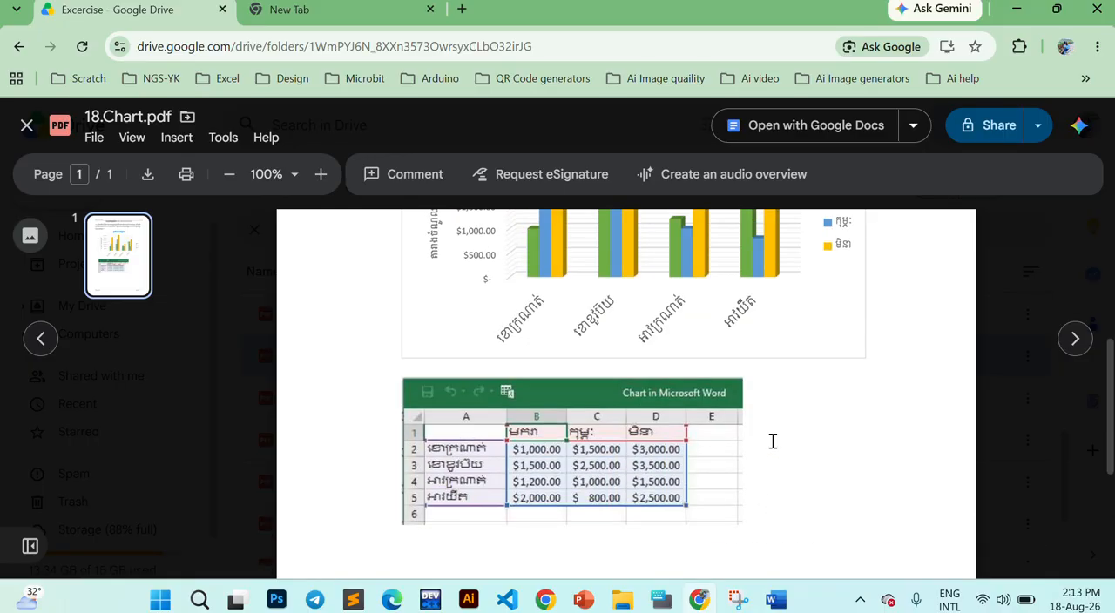
scroll(771, 442, "up", 4)
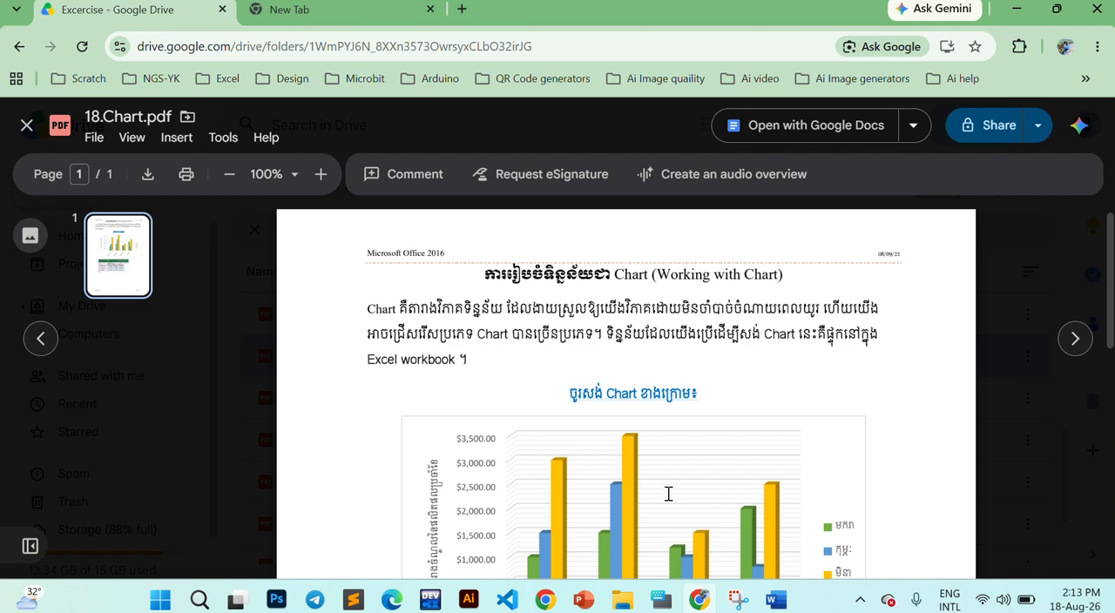
scroll(716, 465, "down", 1)
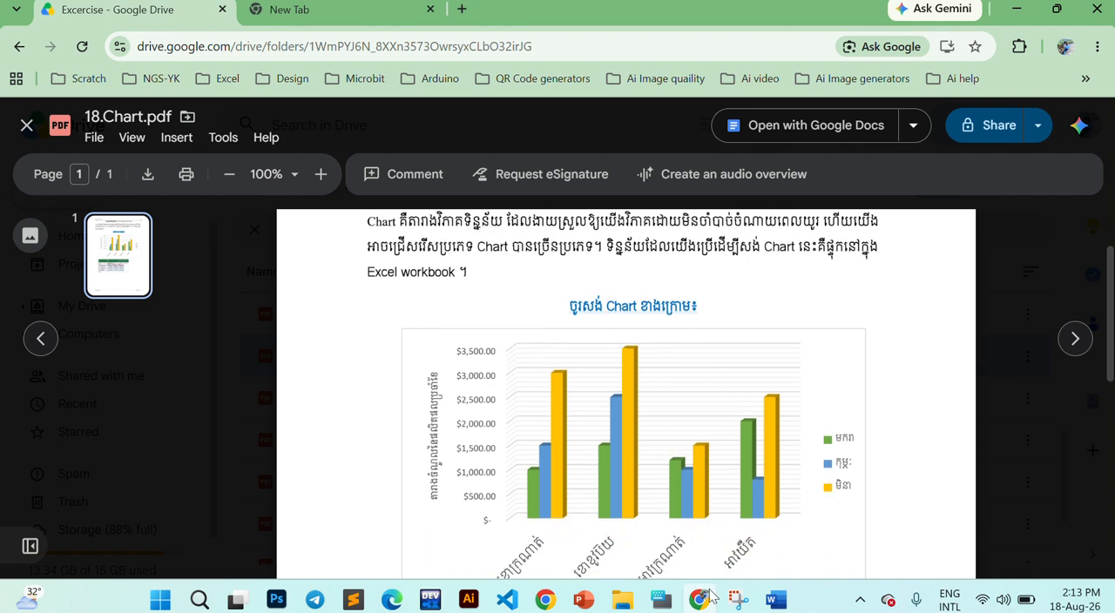
- Return to Word and examine how the Series 3 and Series 1 columns of the chart relate to the data sheet
left_click(776, 602)
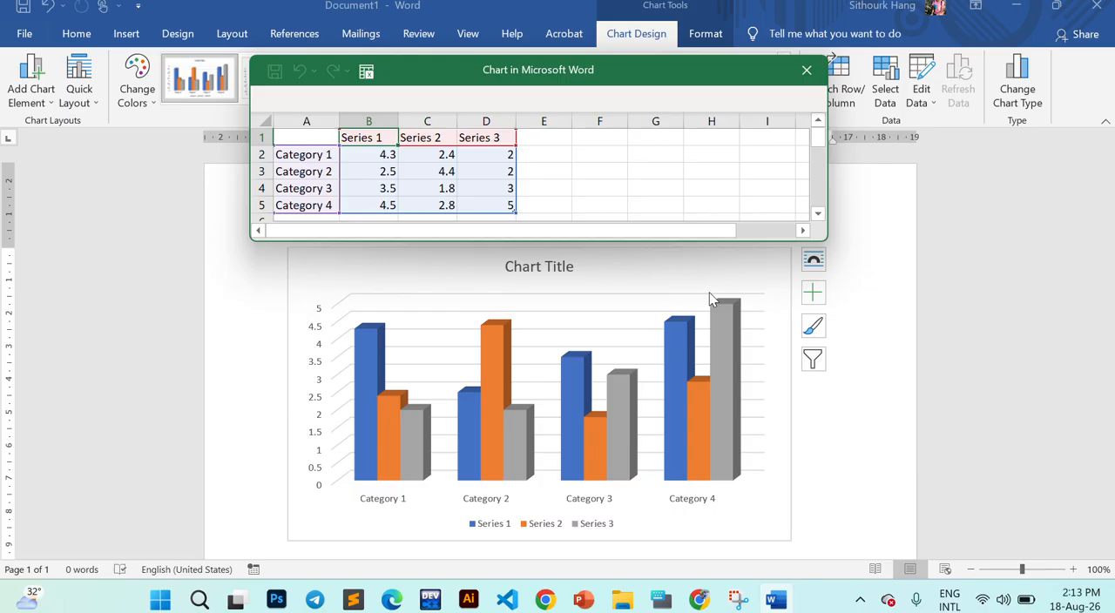
left_click(728, 321)
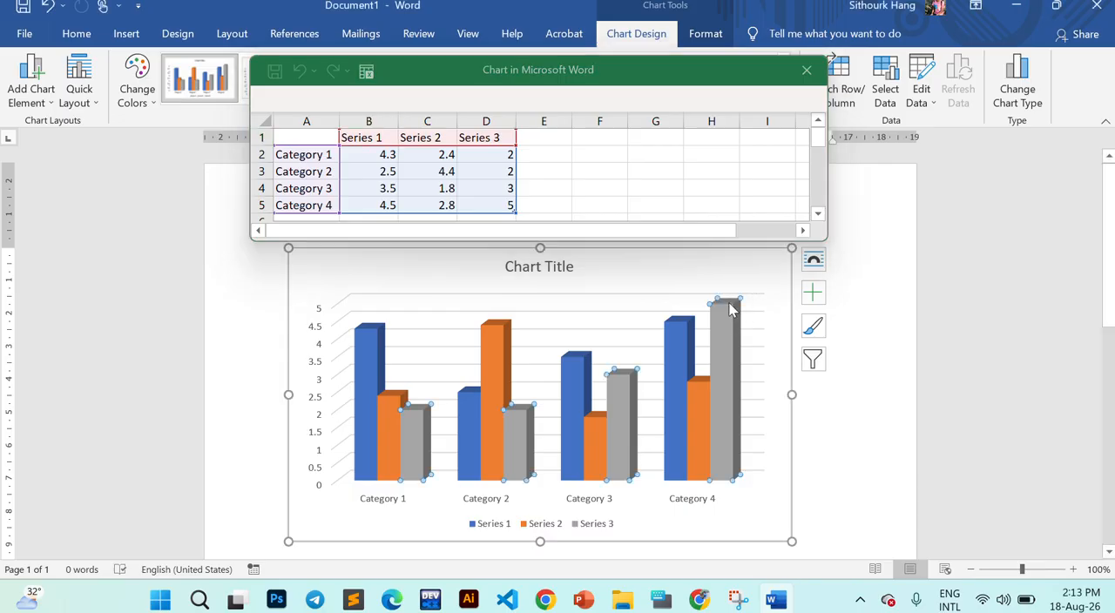
mouse_move(729, 321)
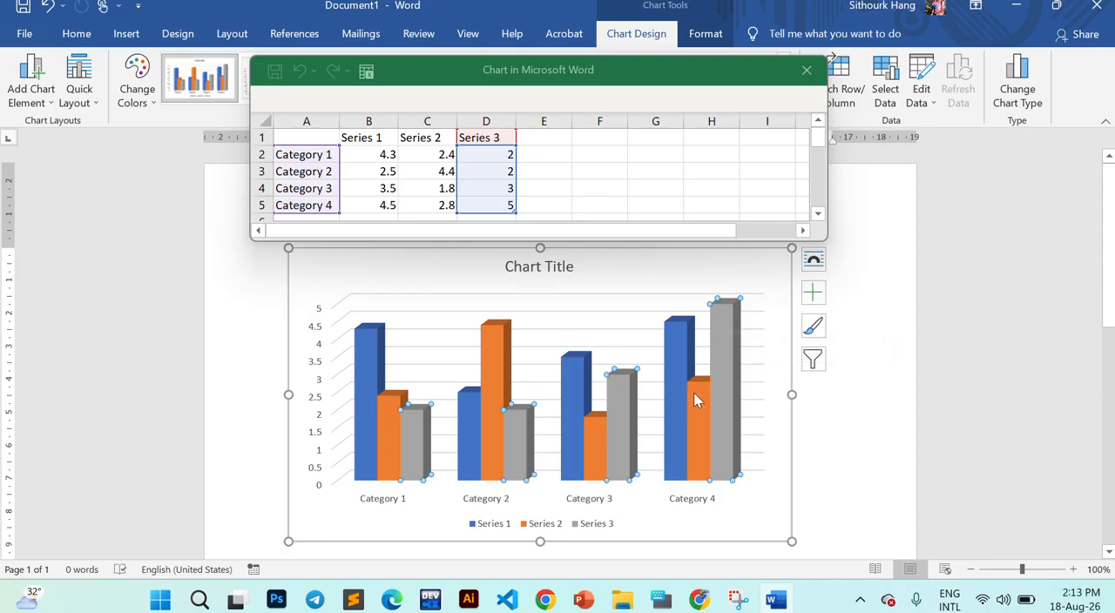
mouse_move(677, 439)
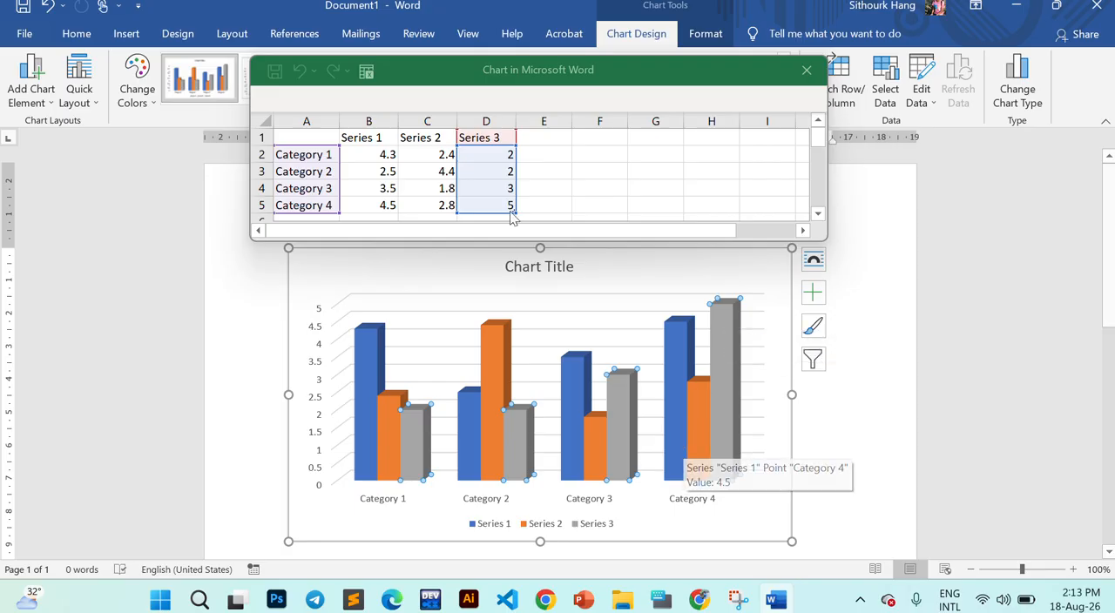
left_click(539, 156)
left_click(556, 194)
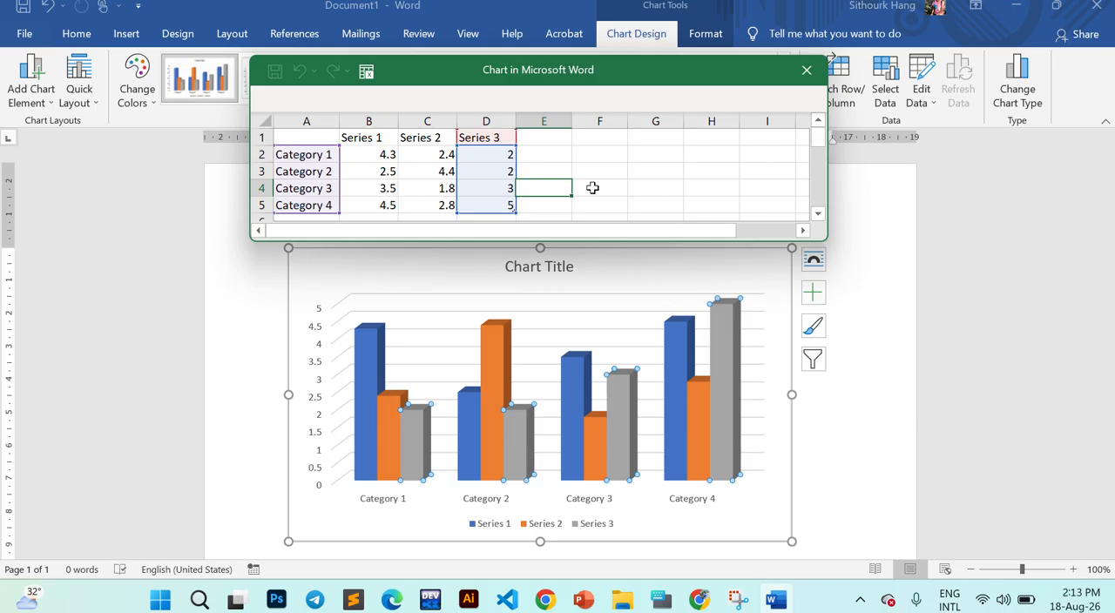
left_click(673, 173)
left_click(682, 342)
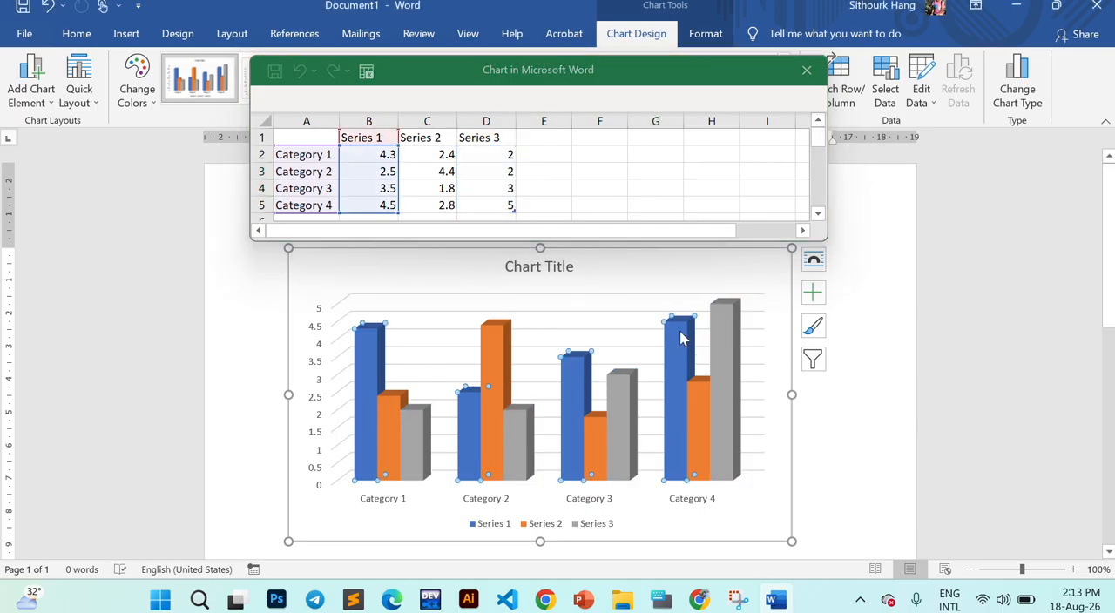
left_click(722, 314)
left_click(724, 286)
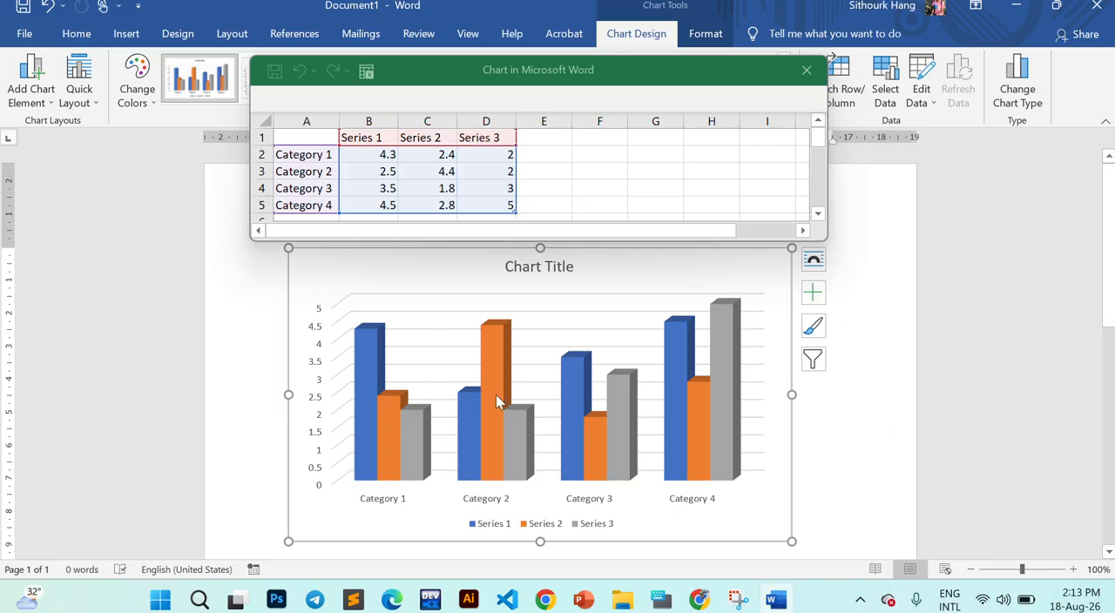
- Examine the three series headings and the value range B1:D5 in the chart's data sheet
left_click(435, 173)
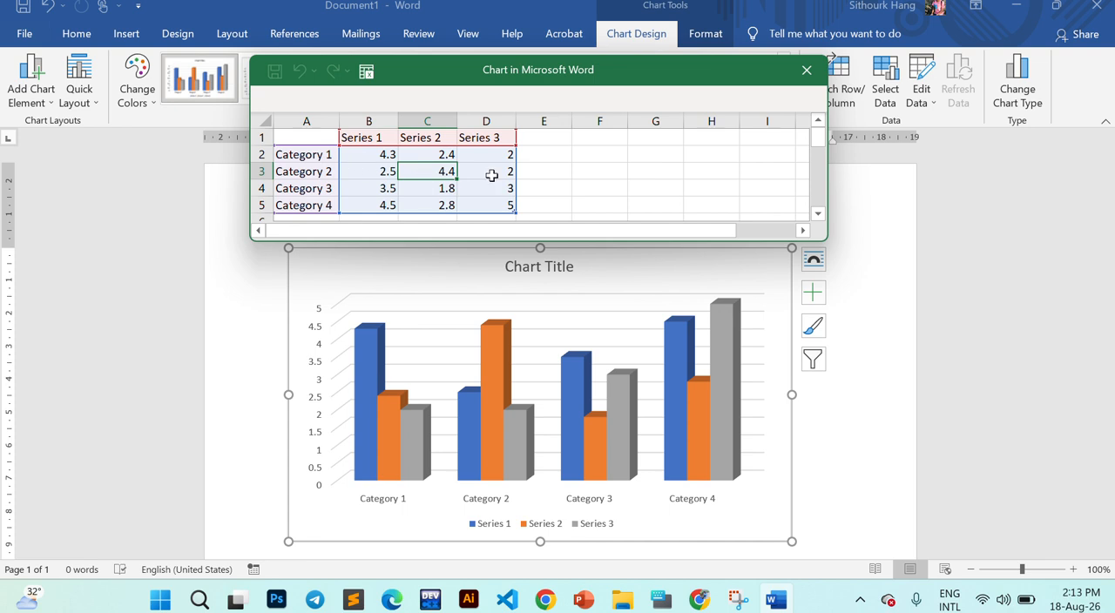
left_click(544, 174)
left_click(408, 173)
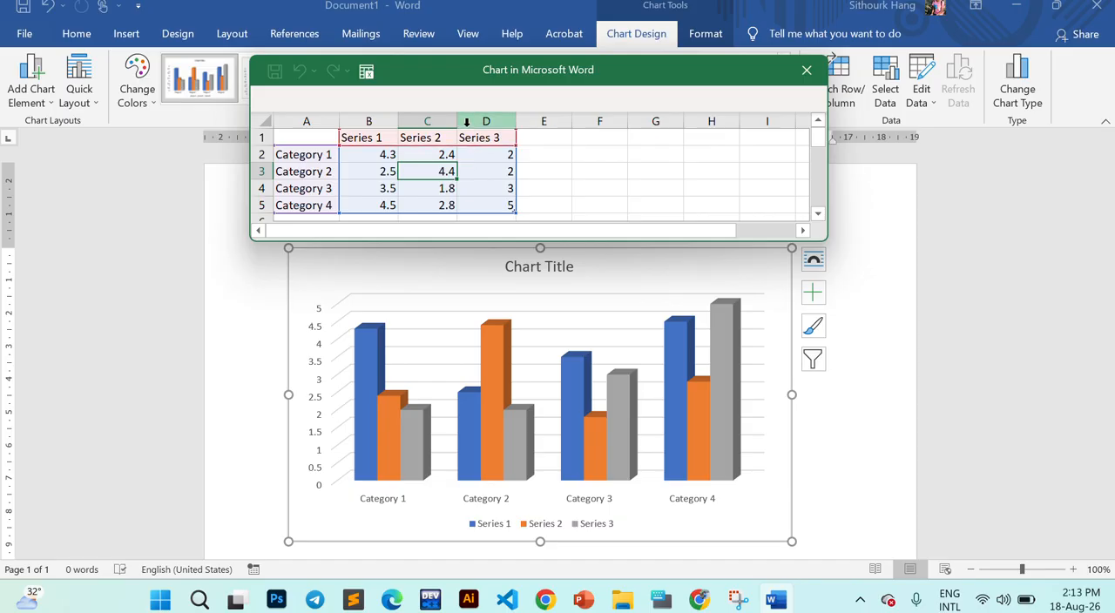
left_click(383, 136)
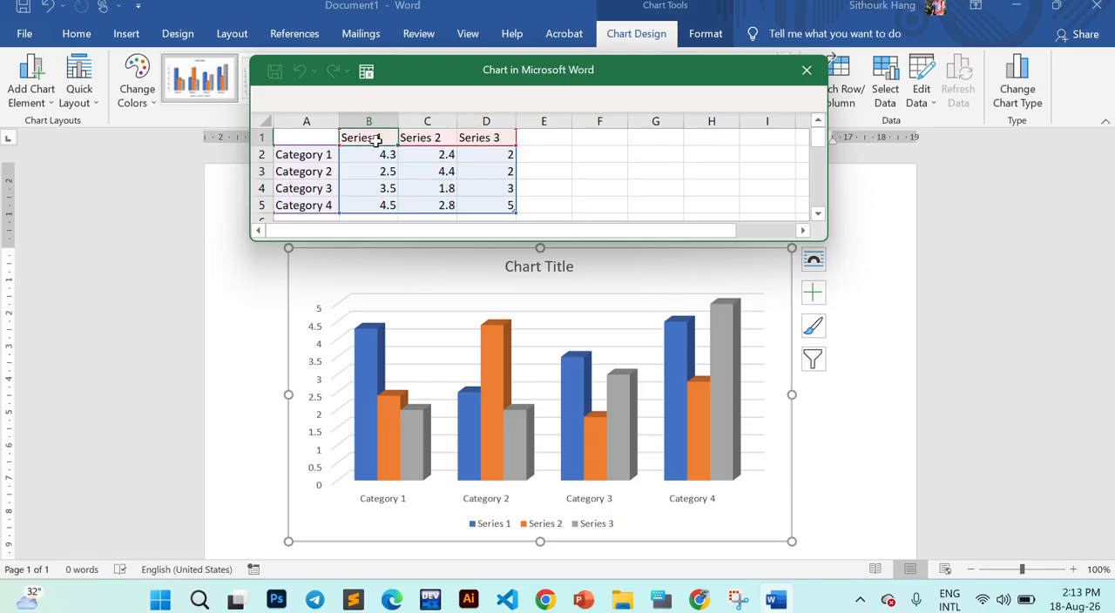
left_click(428, 135)
left_click(492, 137)
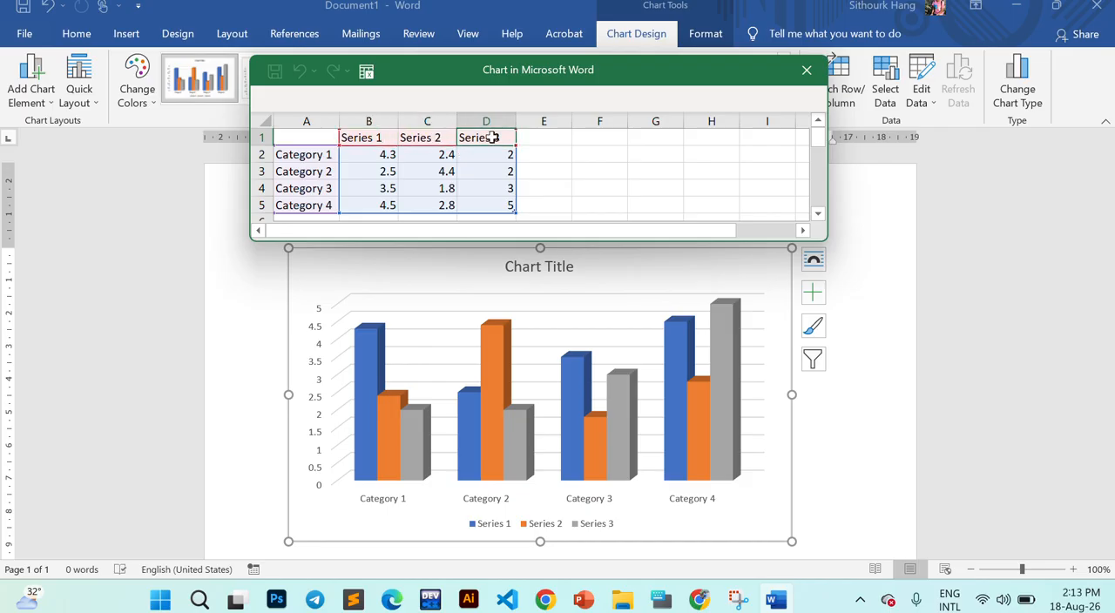
left_click_drag(370, 138, 489, 205)
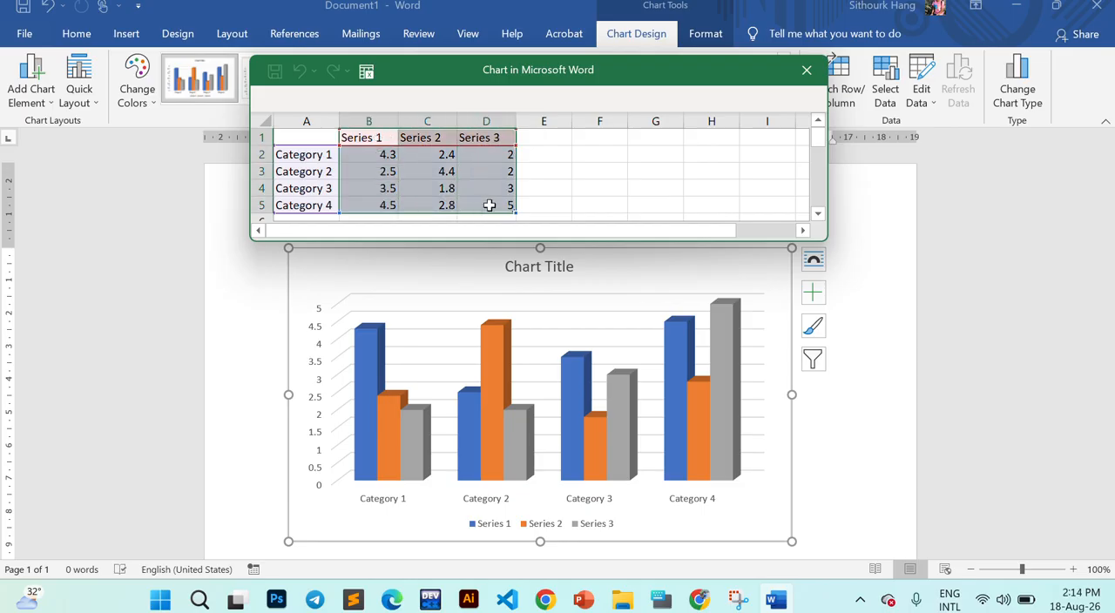
left_click(462, 138)
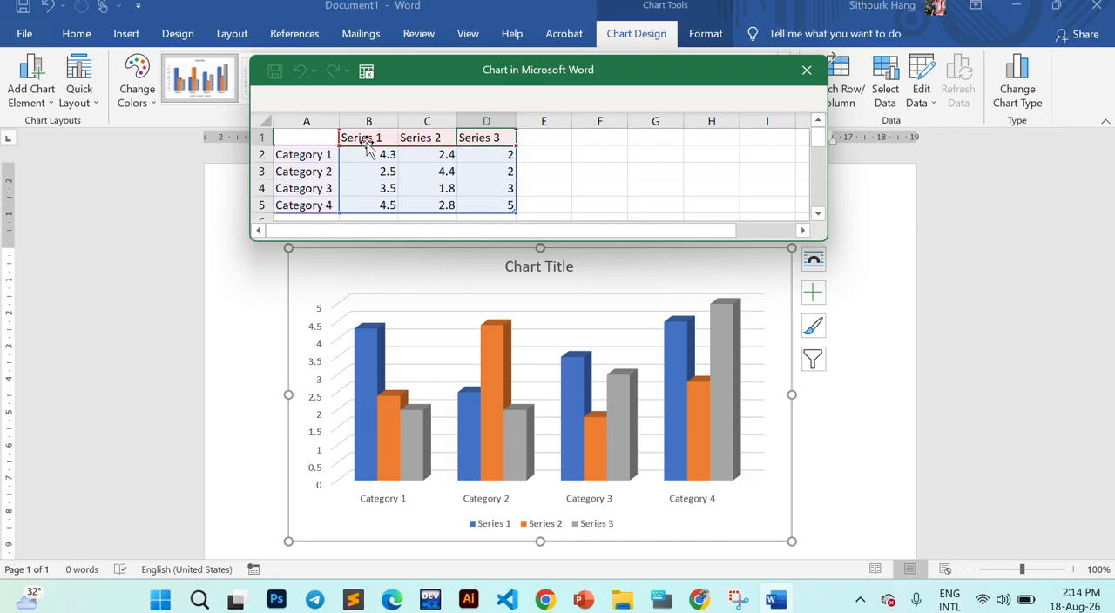
- Examine how the Category 1 and Category 2 rows of the data sheet correspond to the column groups in the chart
left_click(308, 154)
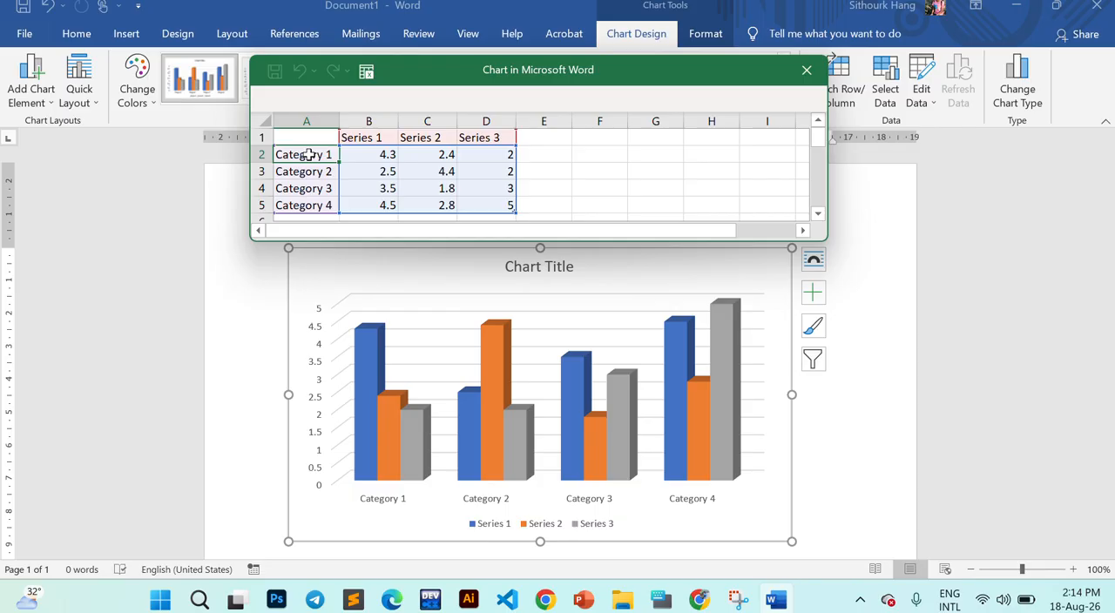
left_click(315, 174)
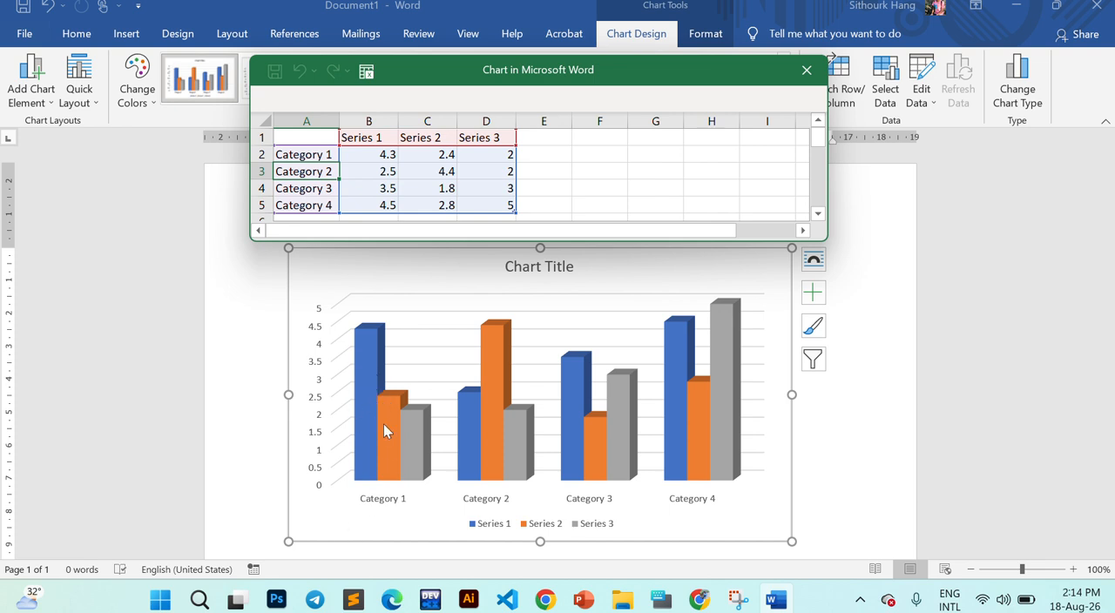
left_click(368, 155)
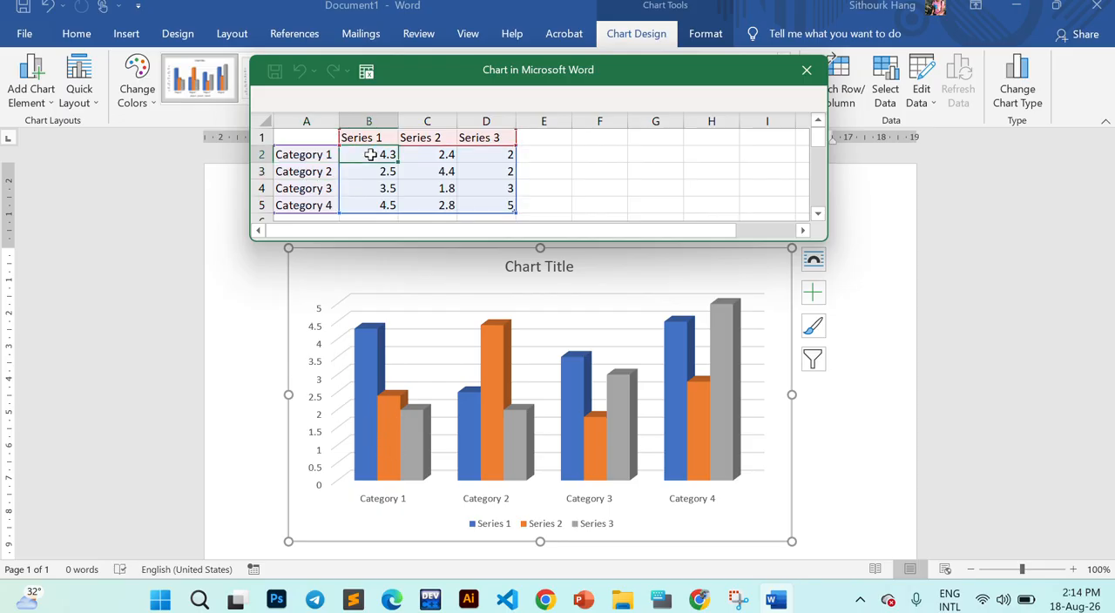
left_click_drag(367, 155, 503, 153)
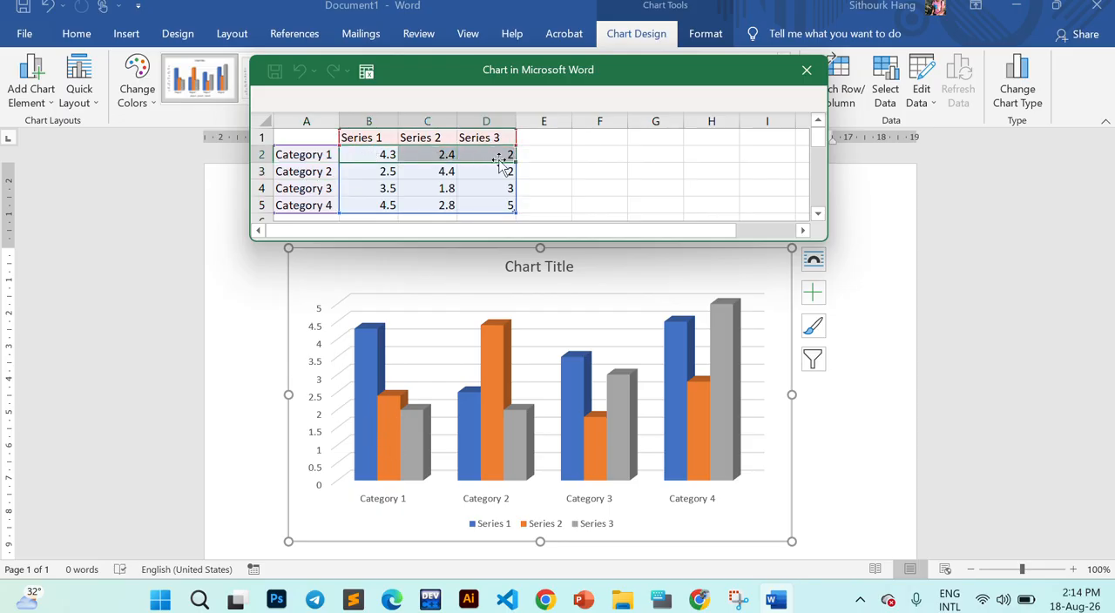
left_click(390, 154)
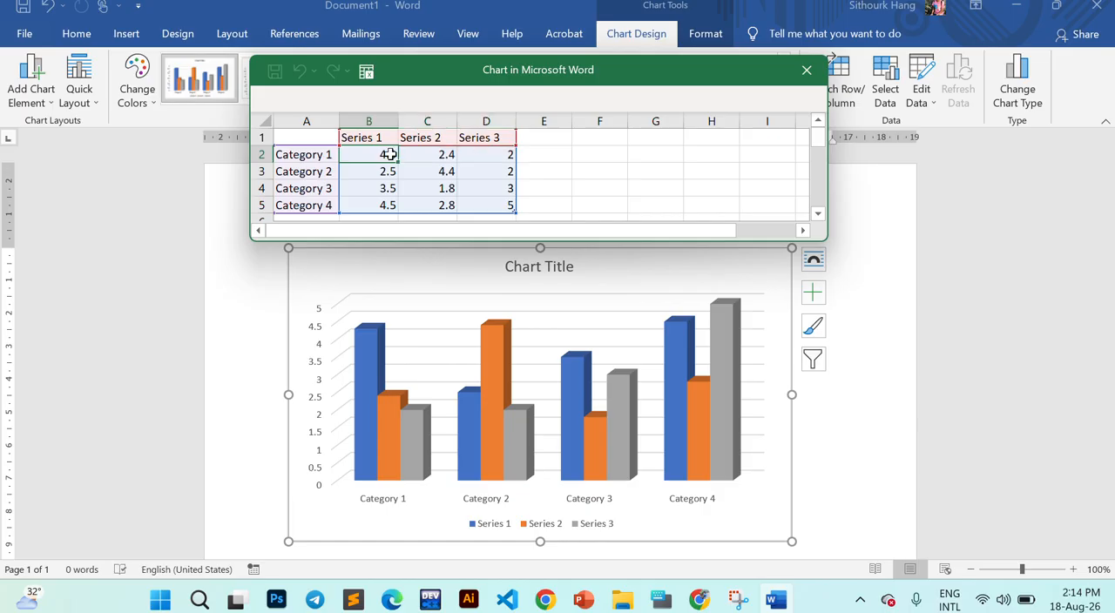
left_click(362, 365)
left_click(382, 425)
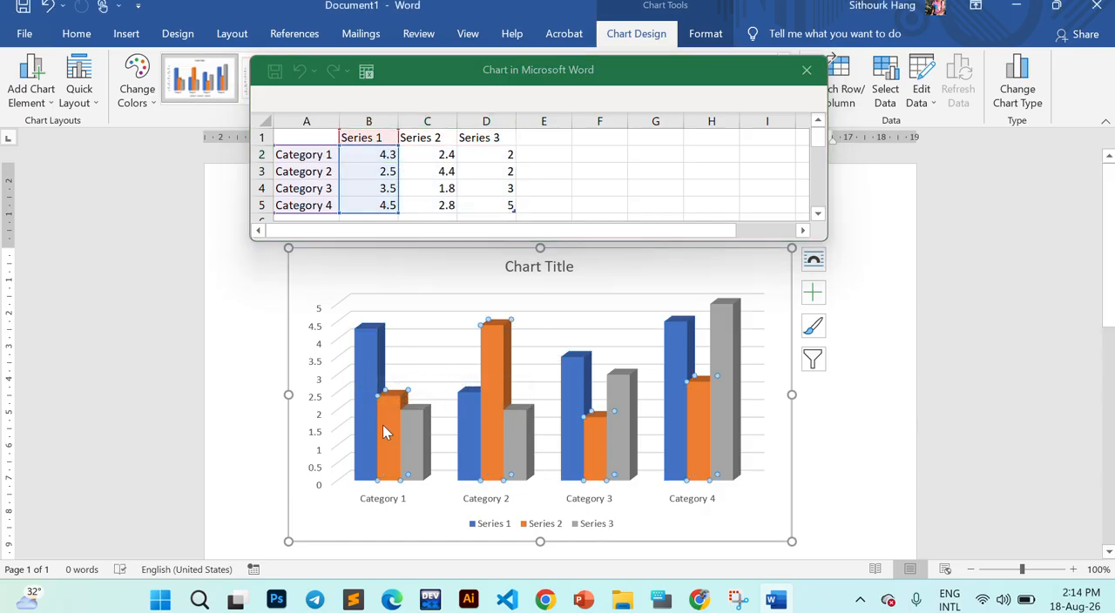
left_click(413, 438)
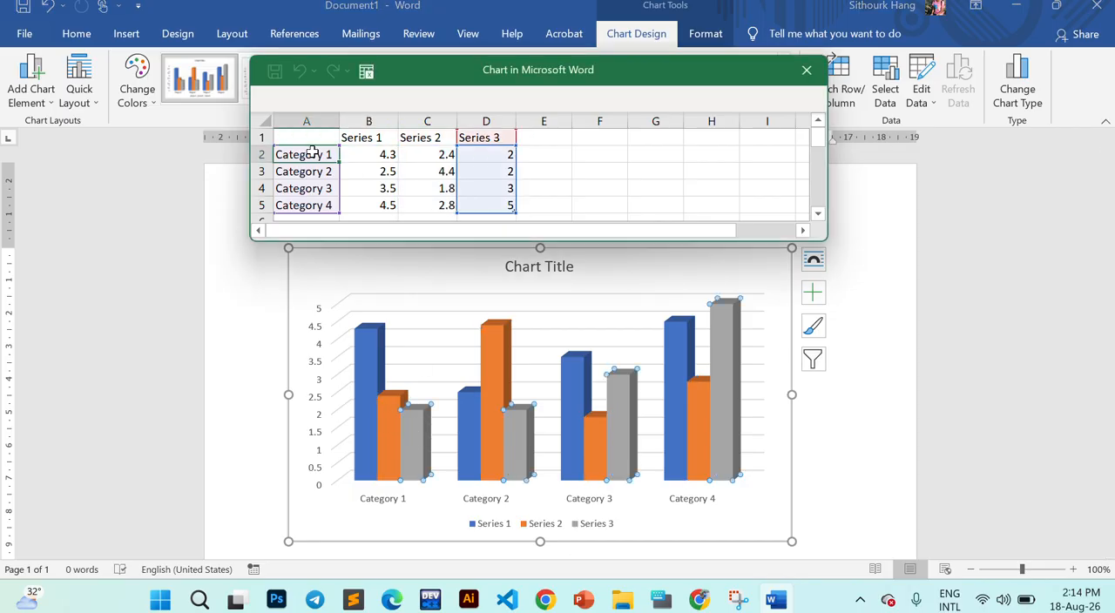
left_click_drag(315, 154, 514, 161)
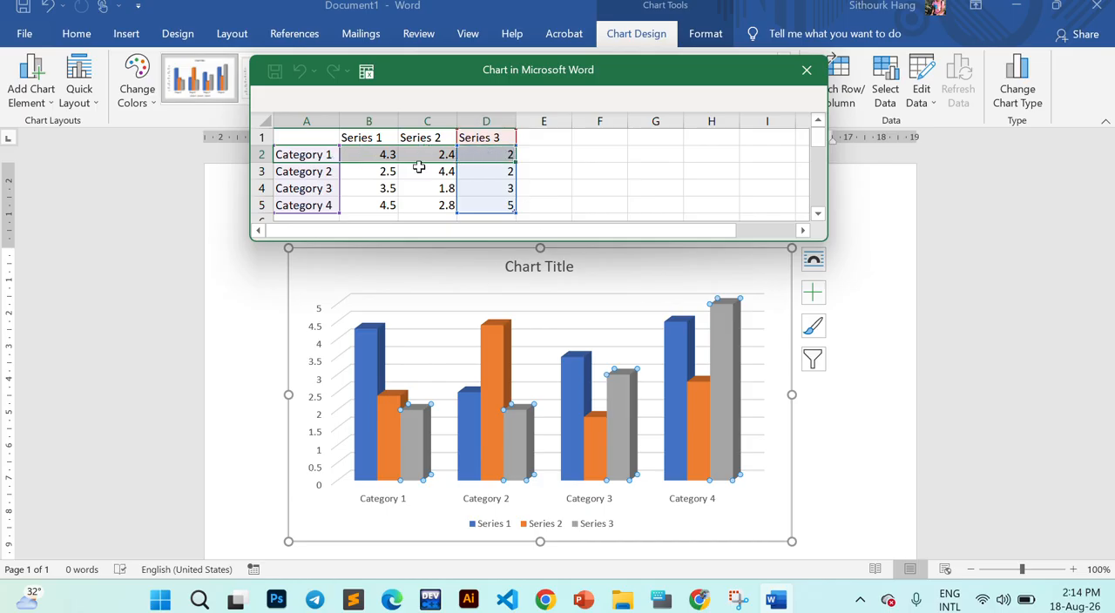
left_click_drag(321, 171, 468, 169)
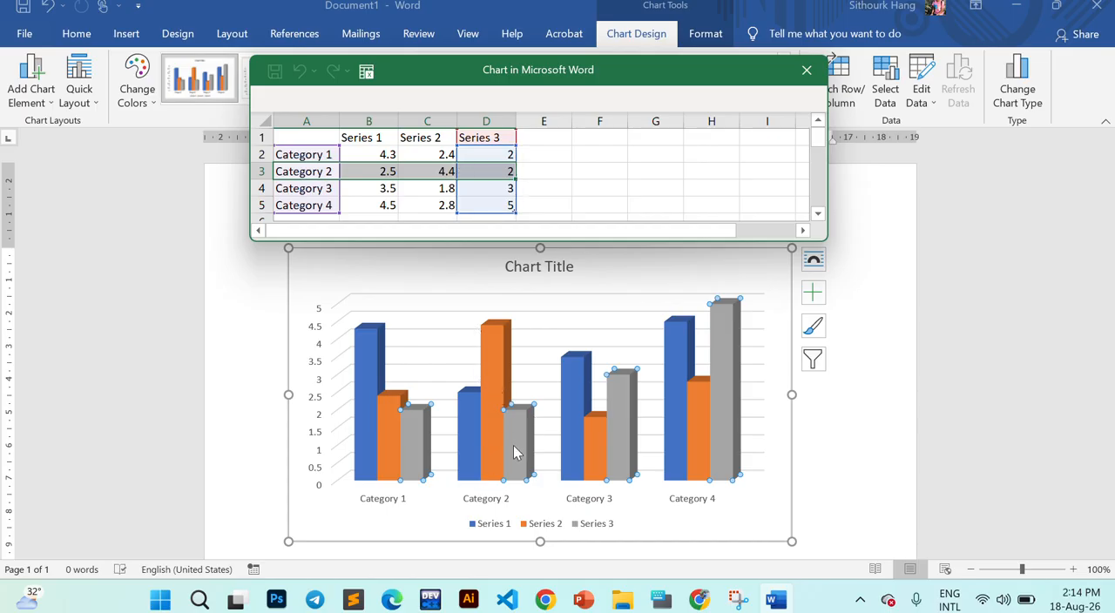
- Examine how the Category 3 and Category 4 rows of the data sheet correspond to the column groups in the chart
left_click_drag(310, 188, 468, 186)
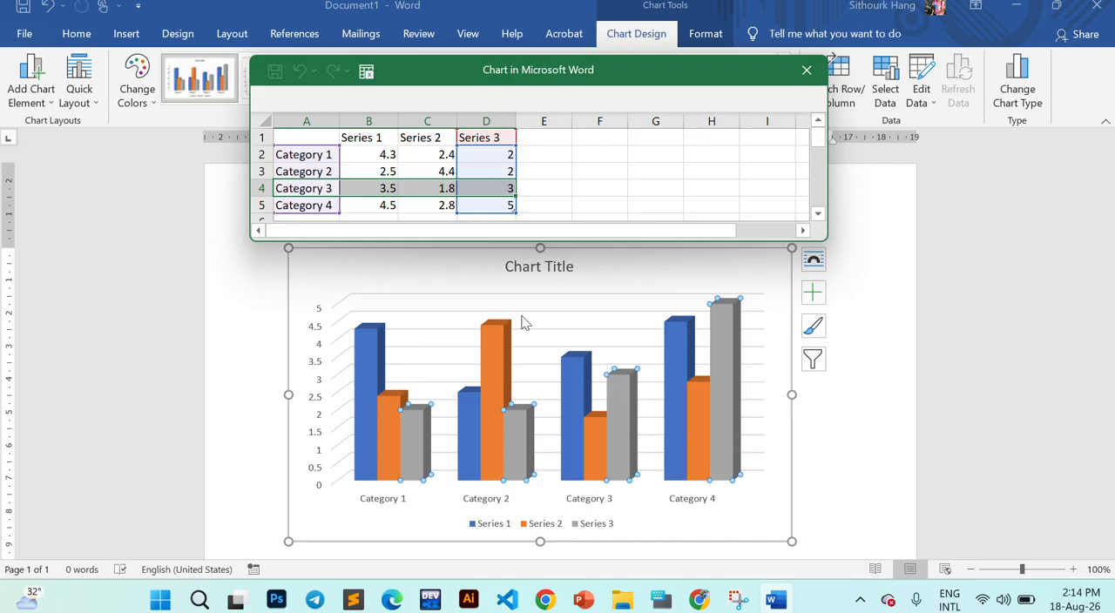
left_click_drag(297, 205, 506, 220)
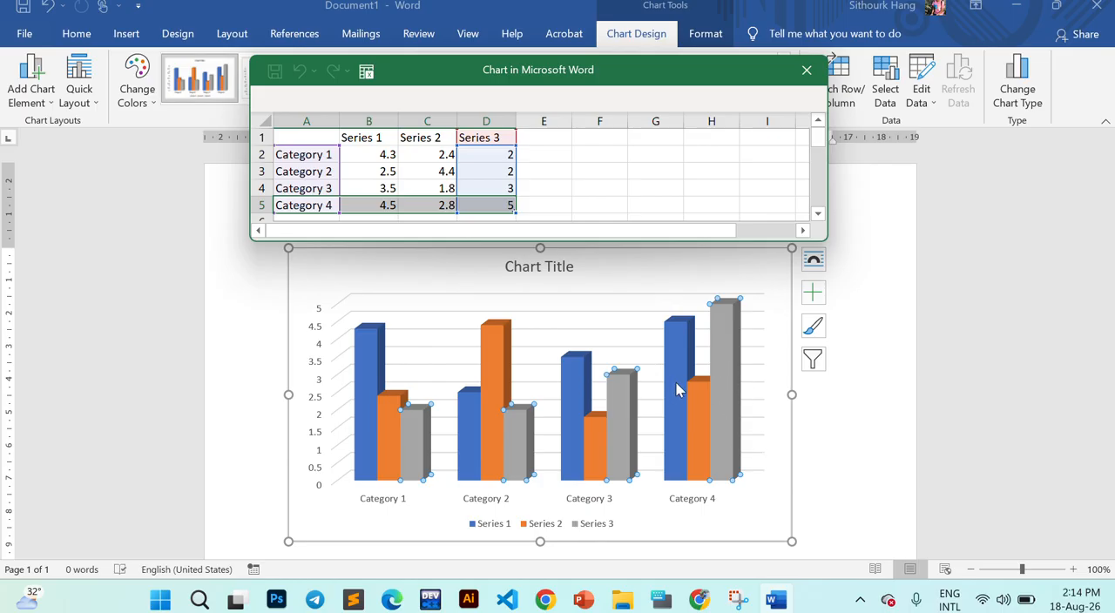
left_click(894, 323)
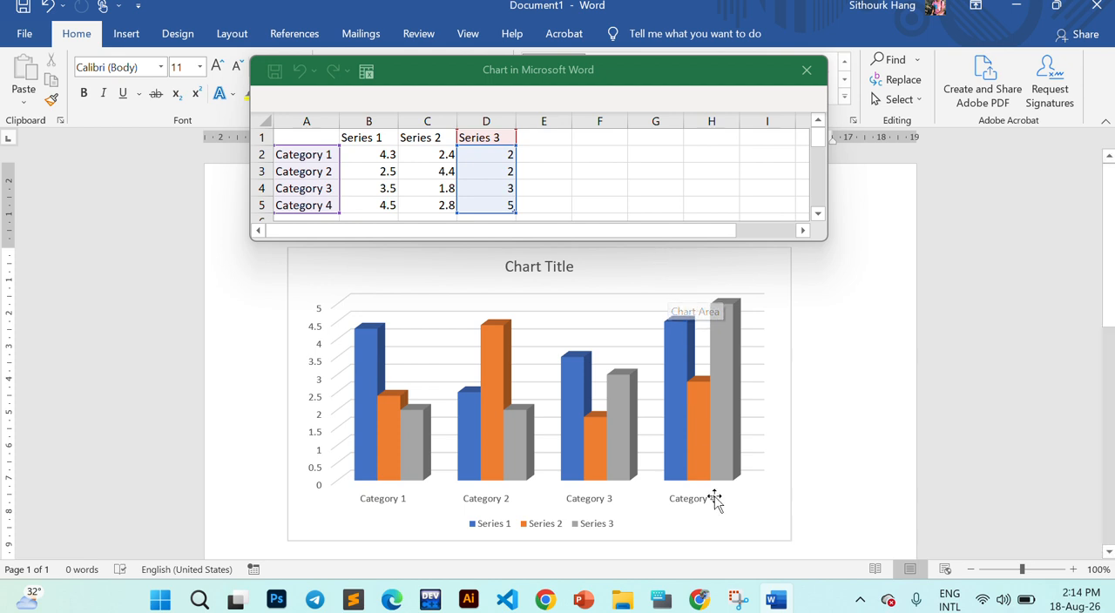
- Review the source data table of 18.Chart.pdf in Chrome, then return to Word and compare it with the data sheet's series headings B1:D1
left_click(698, 601)
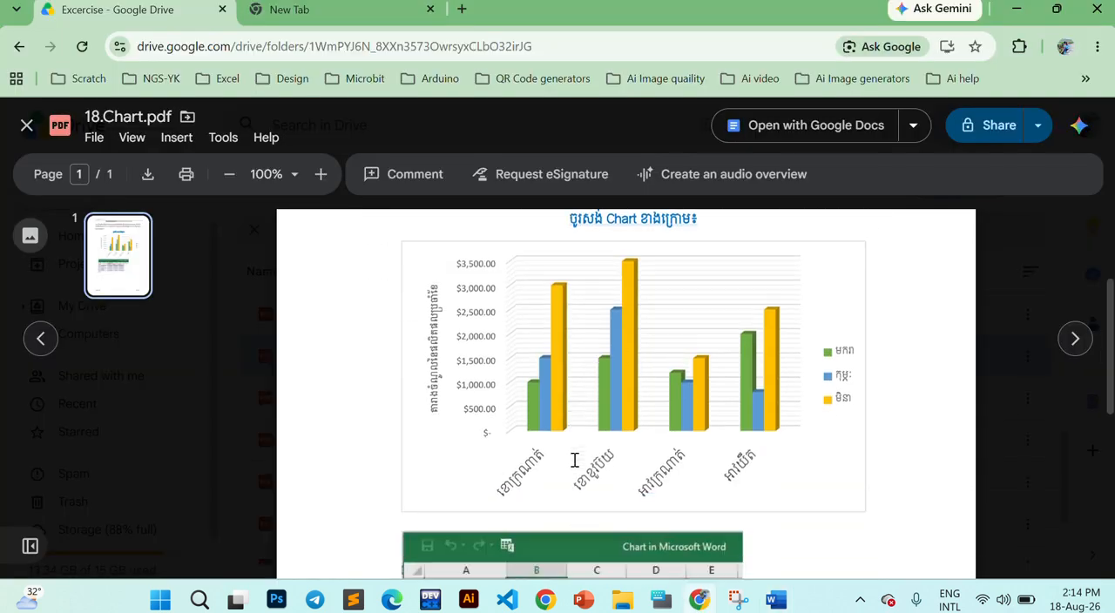
scroll(573, 457, "down", 2)
scroll(667, 349, "down", 3)
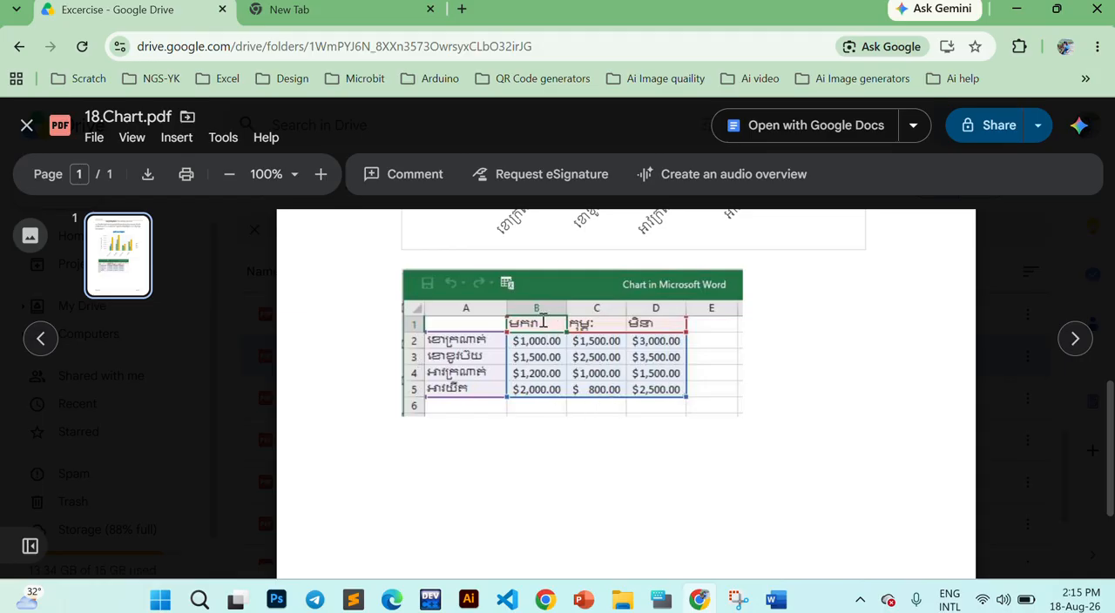
left_click(776, 599)
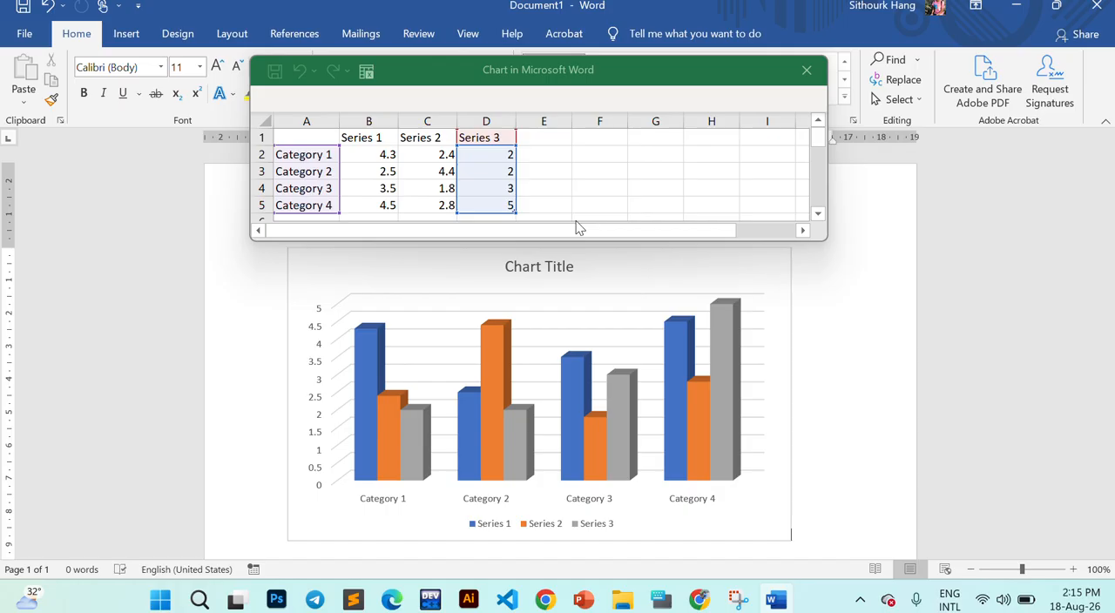
left_click(375, 142)
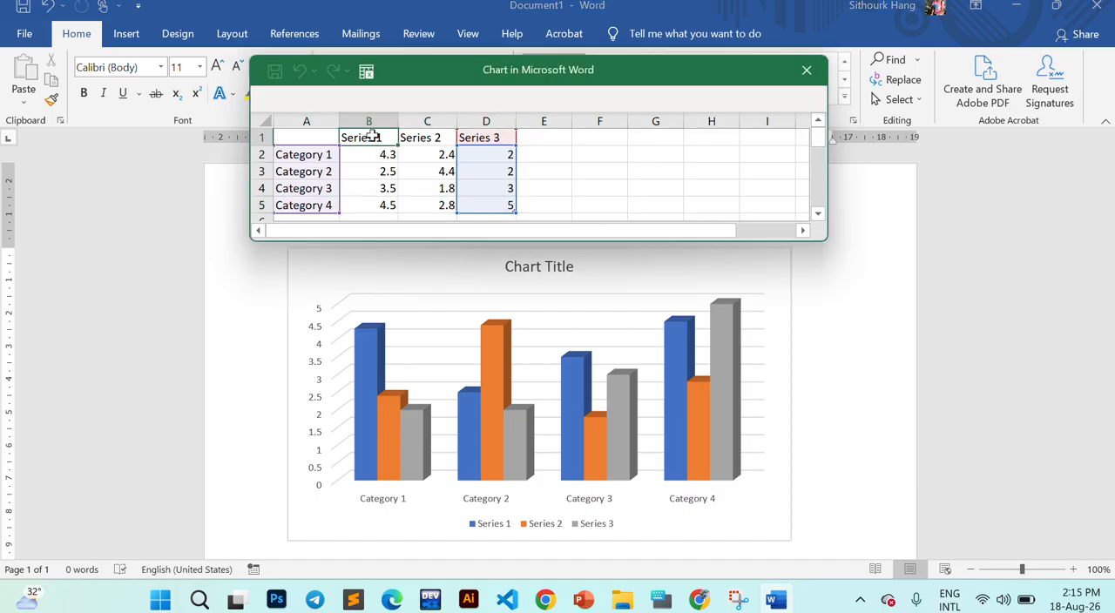
left_click_drag(373, 138, 492, 137)
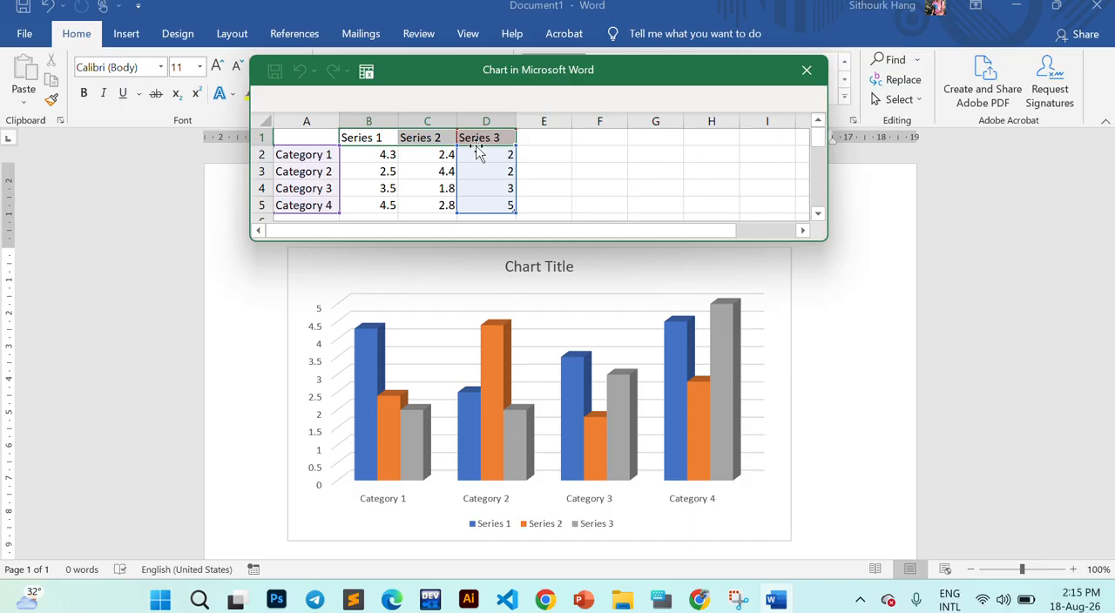
left_click(485, 138)
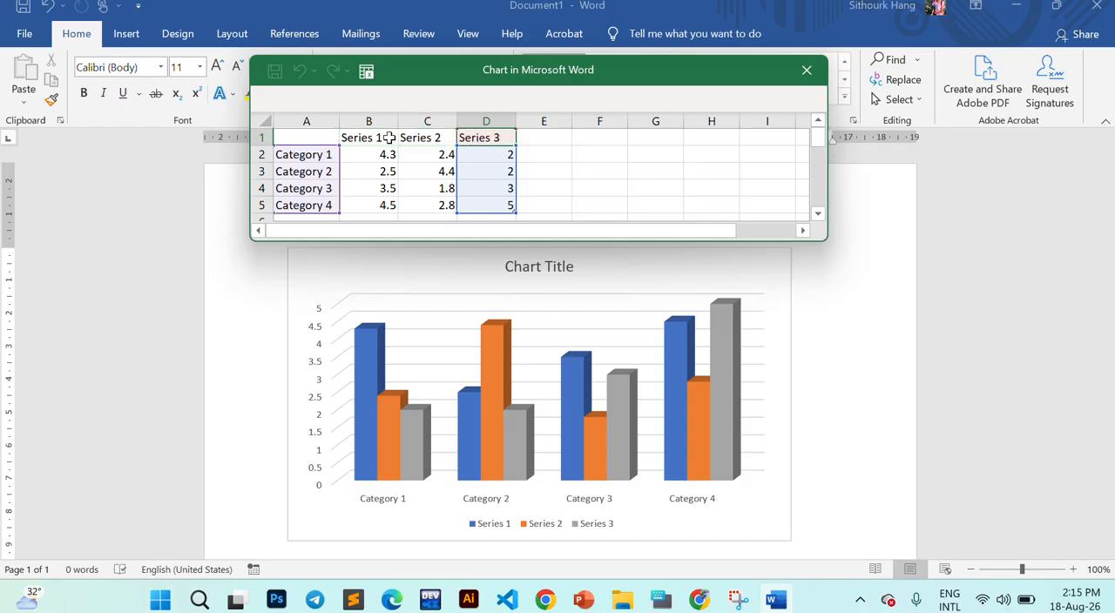
left_click_drag(374, 138, 493, 137)
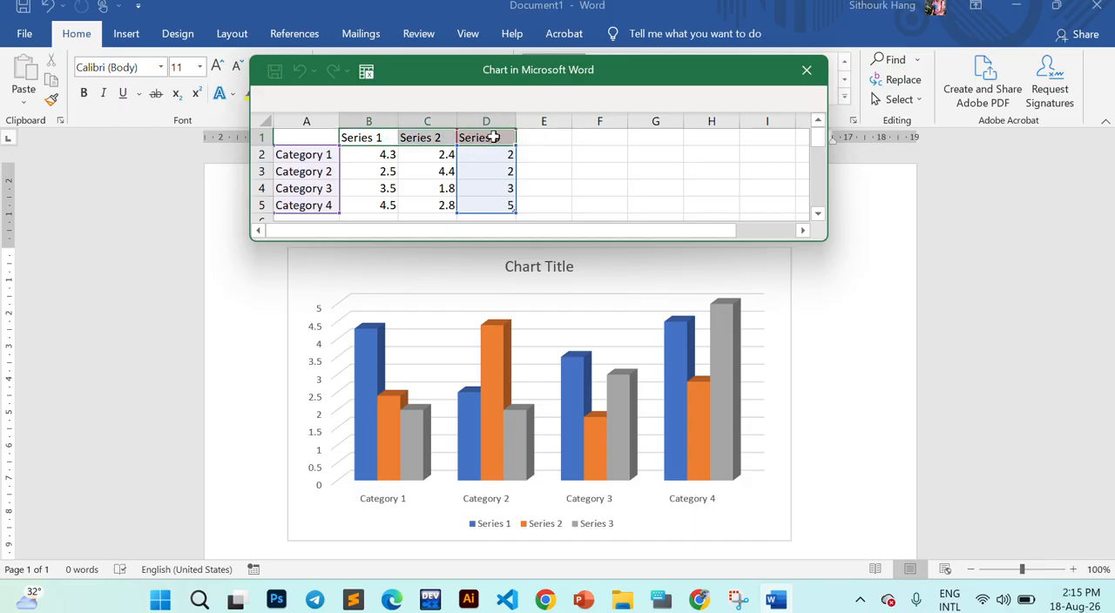
- Replace the Category 1 label in cell A2 of the data sheet with the Khmer text "ខោក្រណាត់"
left_click(320, 154)
key("alt+shift")
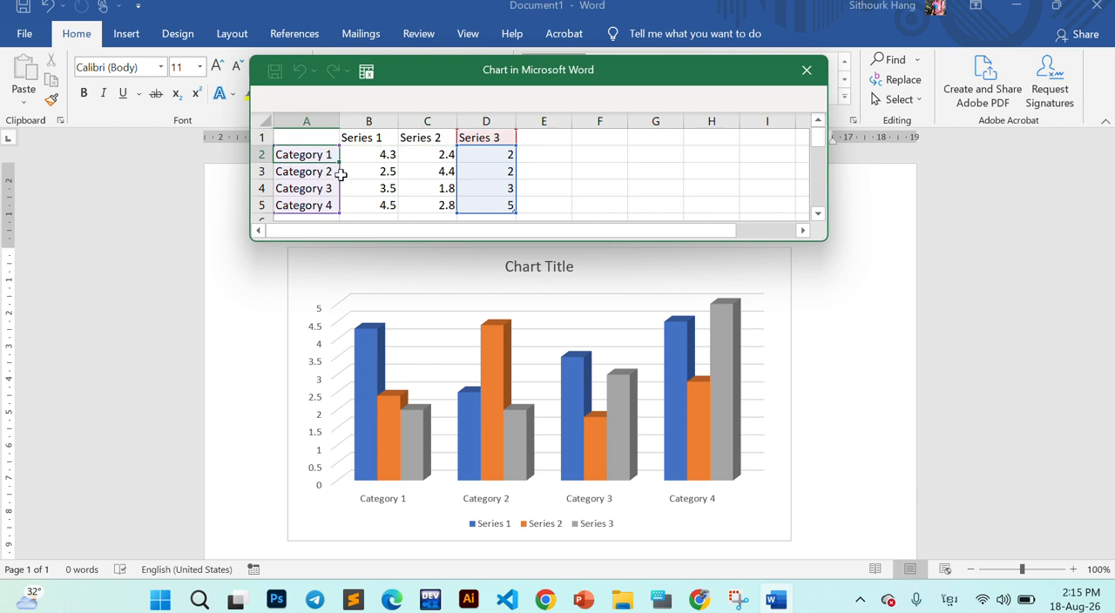
type("ខោ")
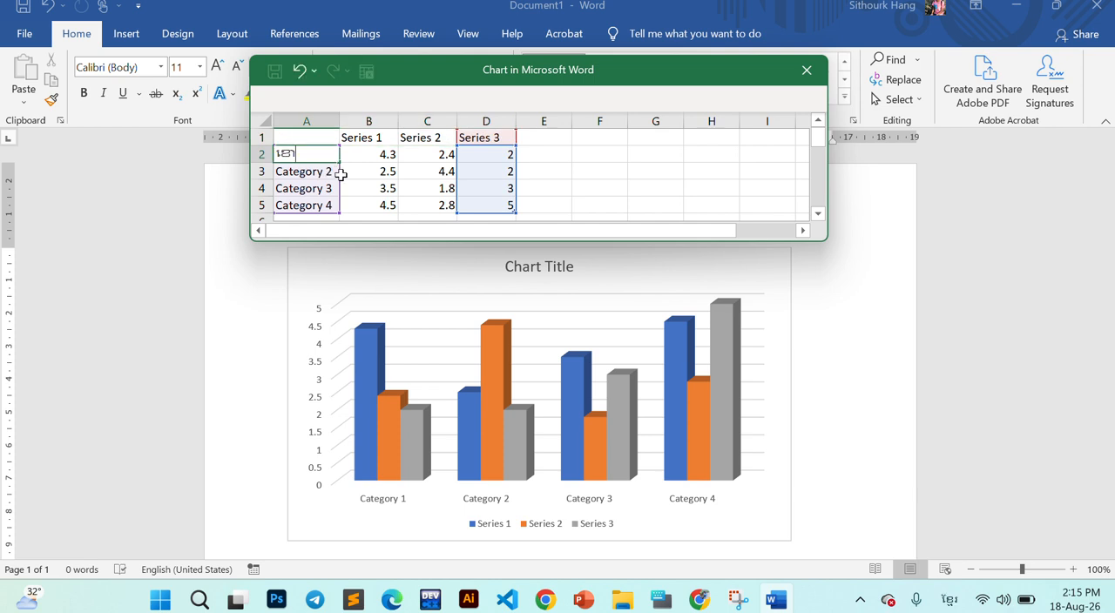
type("ក្រណាត់")
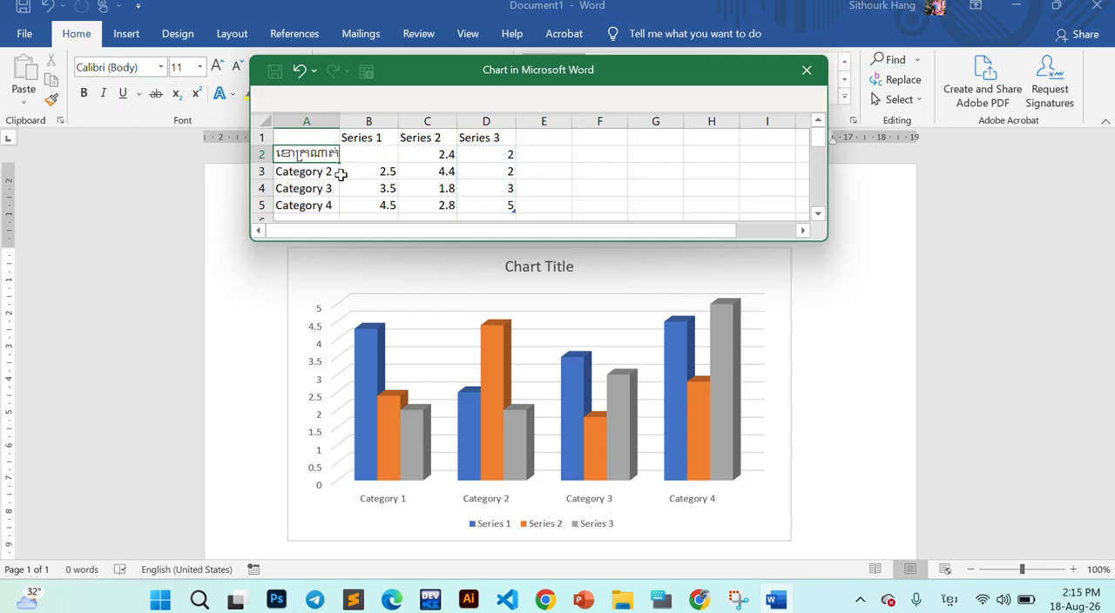
key("Return")
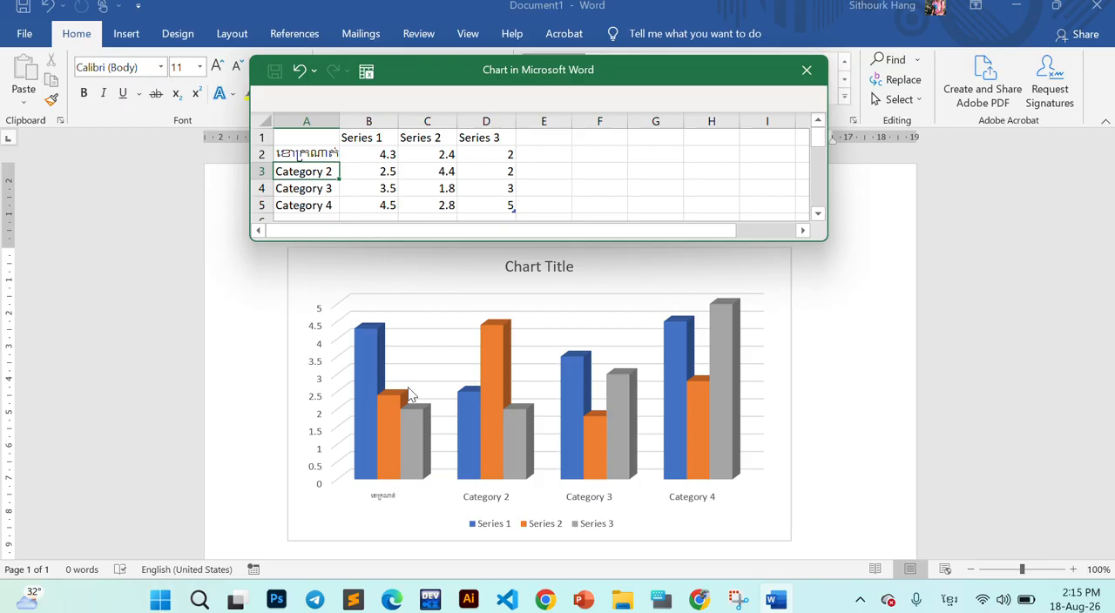
- Replace the Category 2 label in cell A3 with "ខោខូវប៊យ", checking the spelling against the exercise PDF in Chrome
key("F2")
type("ខោ")
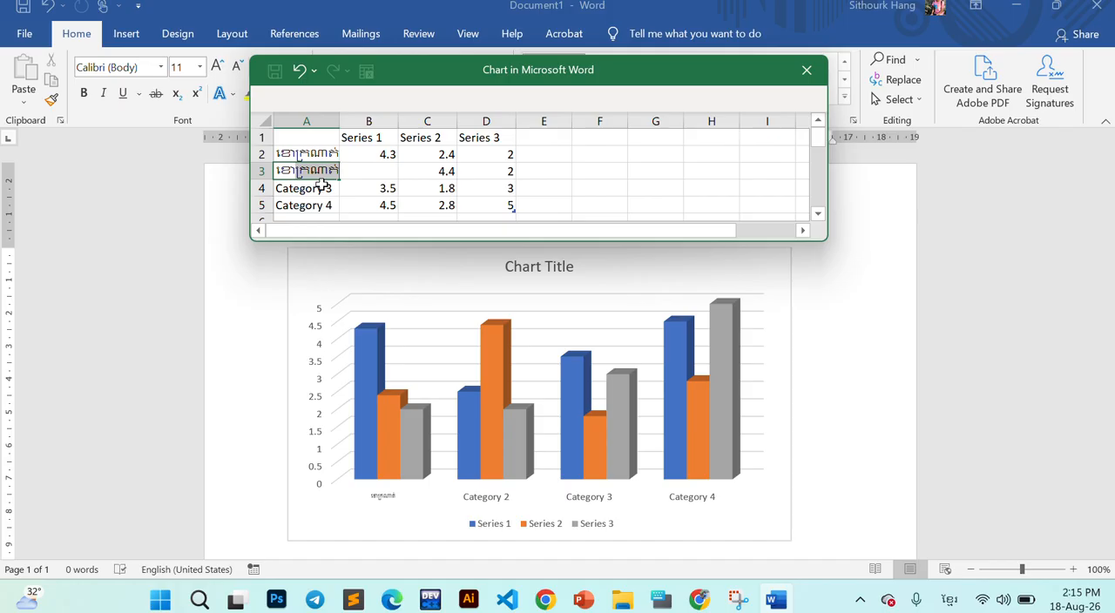
type("ខោះ")
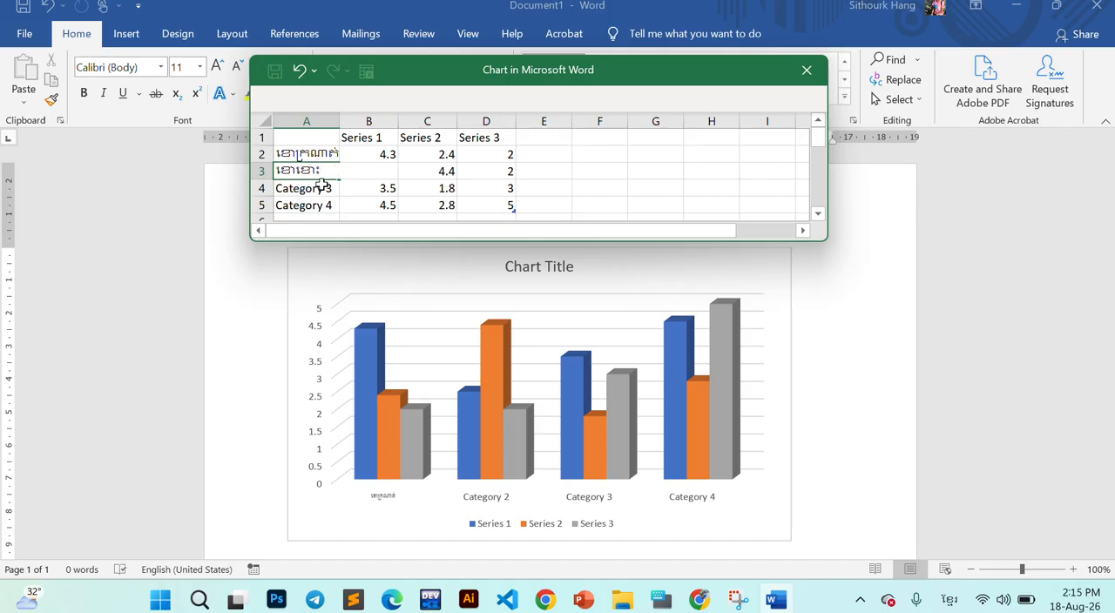
key("BackSpace")
key("BackSpace")
key("BackSpace")
key("BackSpace")
key("BackSpace")
type("ខើ")
key("BackSpace")
key("BackSpace")
type("ខោក្រណាត់")
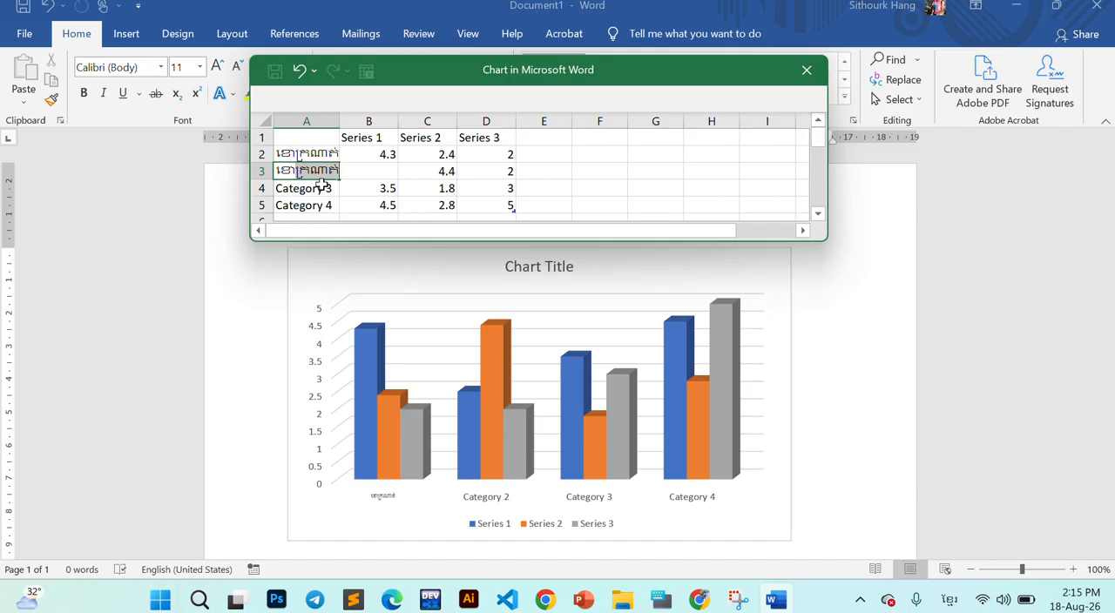
key("alt+Tab")
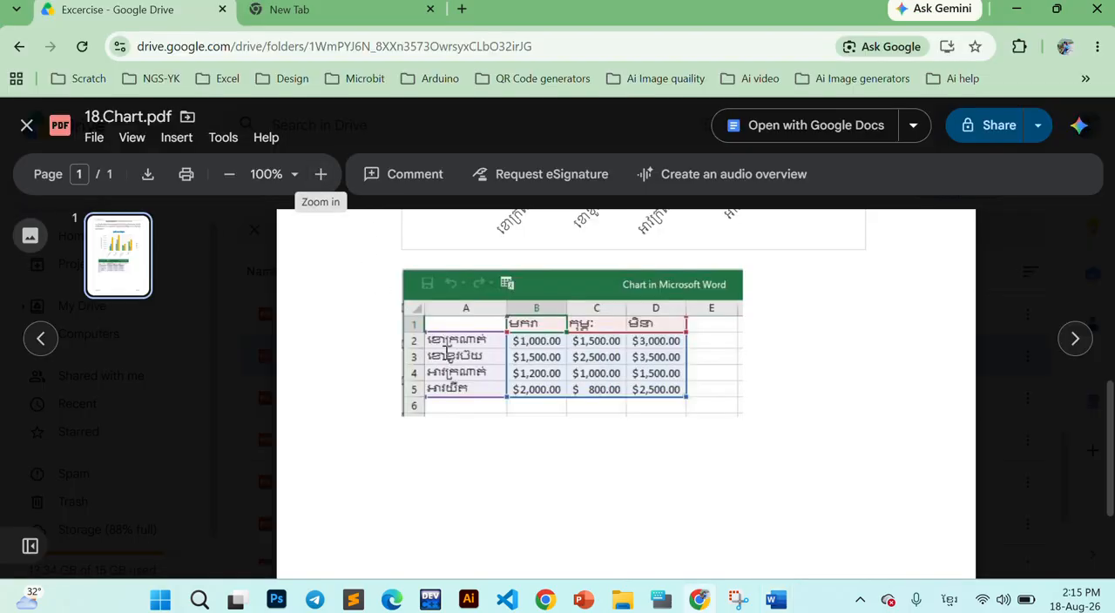
key("alt+Tab")
type("ខូ")
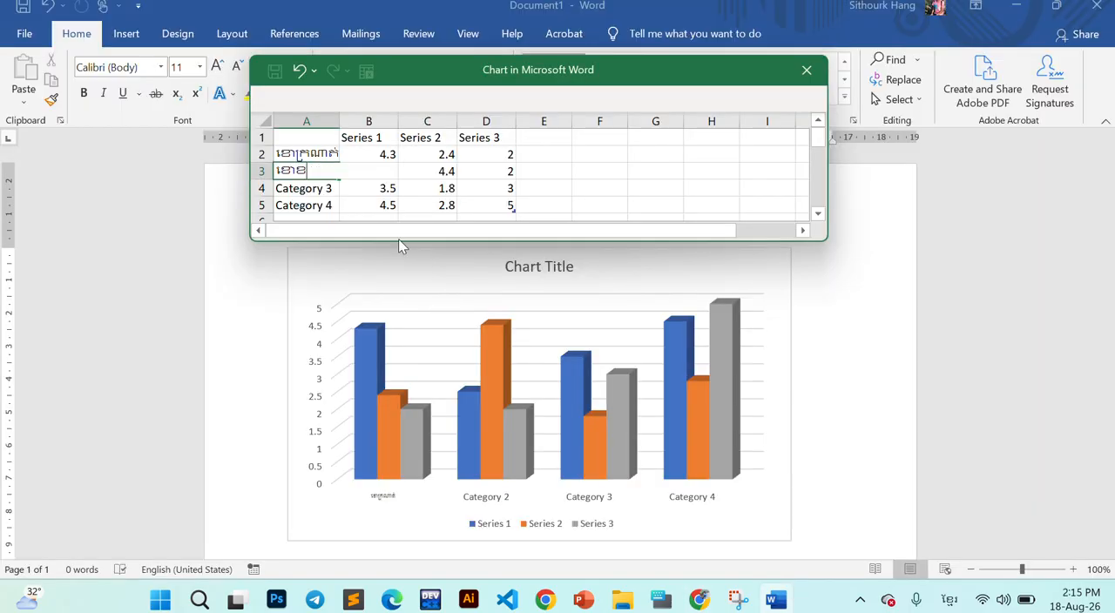
type("ប៉ុ")
key("BackSpace")
key("BackSpace")
key("BackSpace")
type("ប៉ុយ")
key("Return")
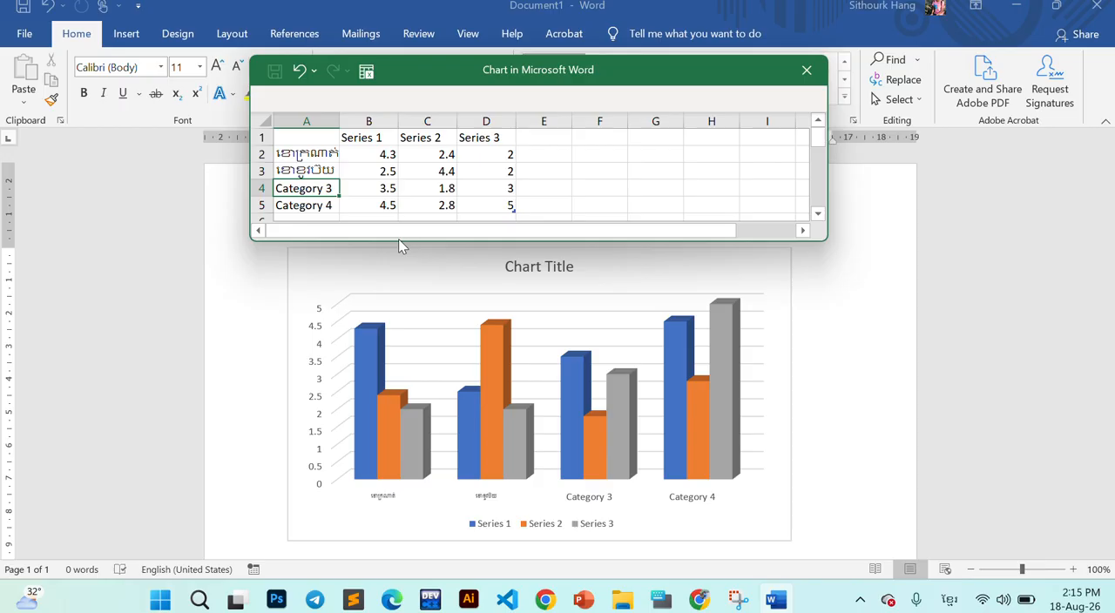
- Check the third category name in the exercise PDF in Chrome and enter "អាវក្រណាត់" in cell A4 of Word's data sheet
key("alt+Tab")
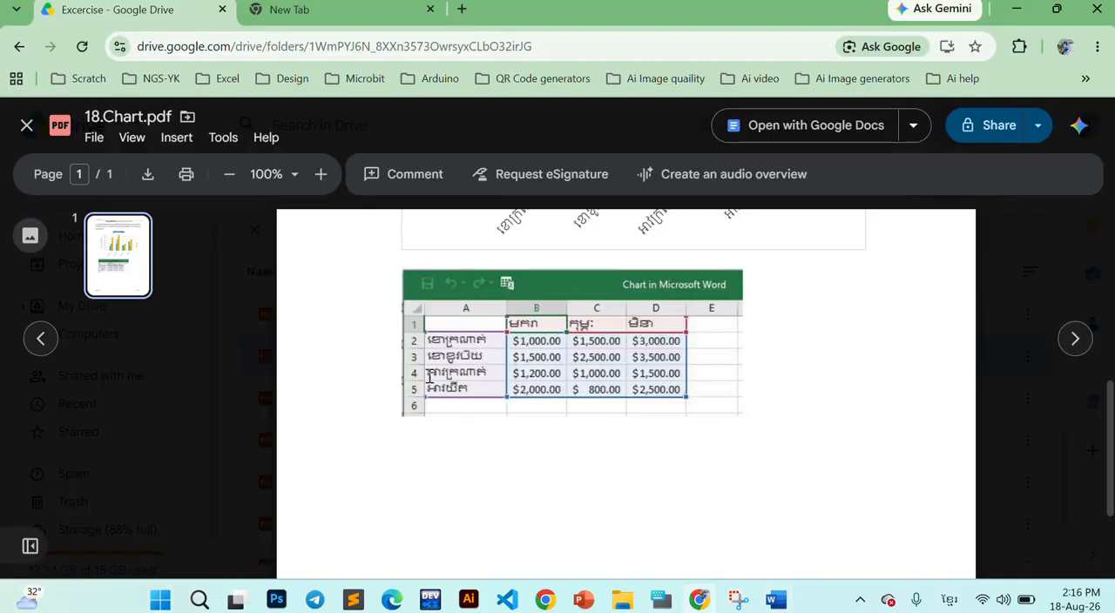
key("alt+Tab")
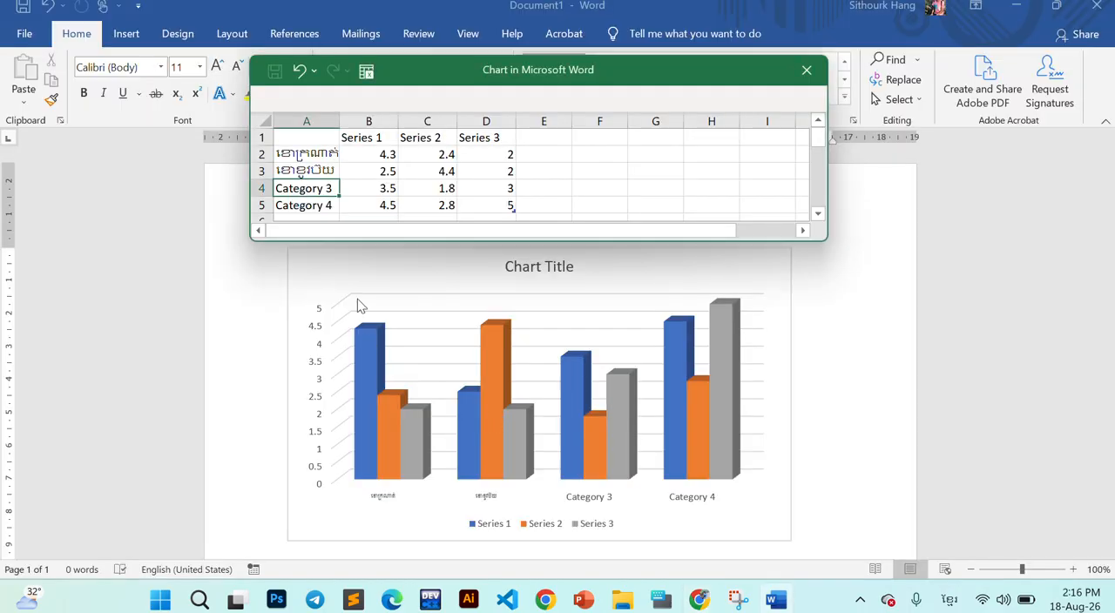
type("អា")
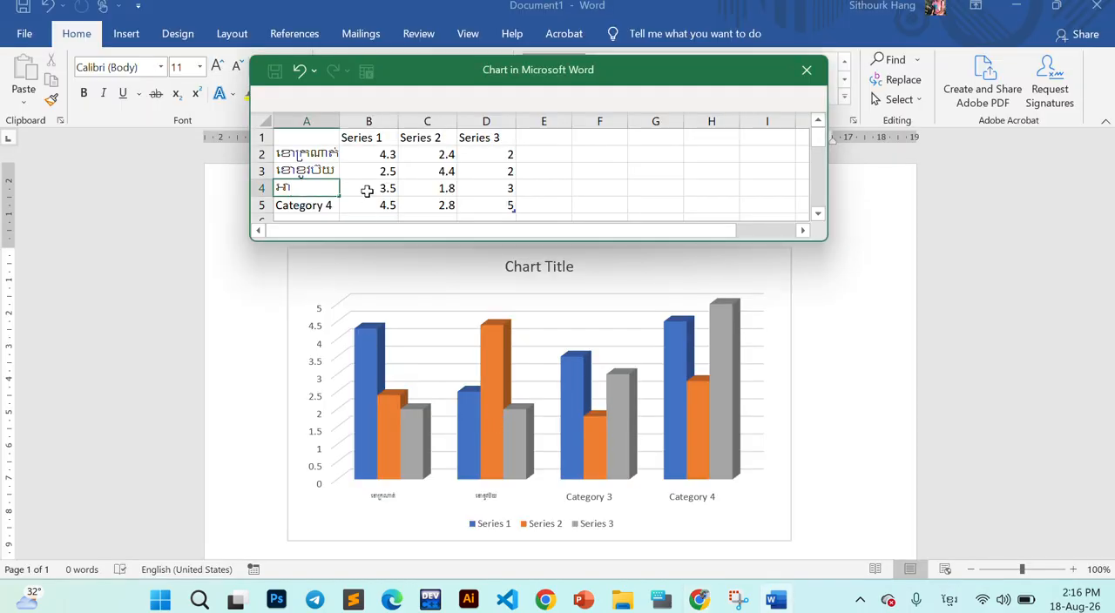
type("វក្រណាត់")
key("Return")
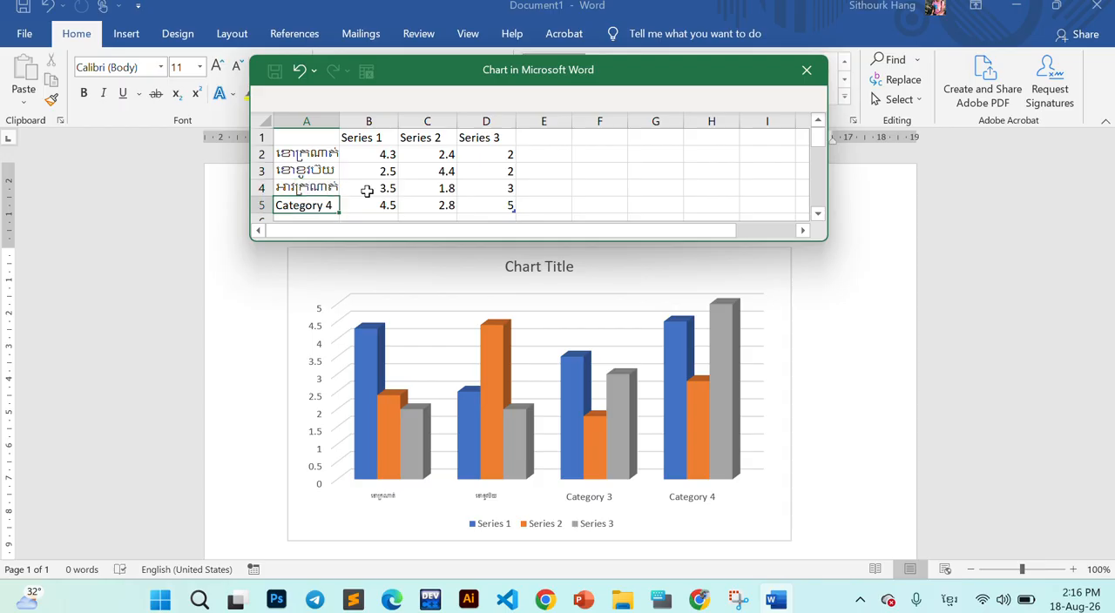
- Replace the Category 4 label in cell A5 of the data sheet with "អាវយឺត"
type("អាវ")
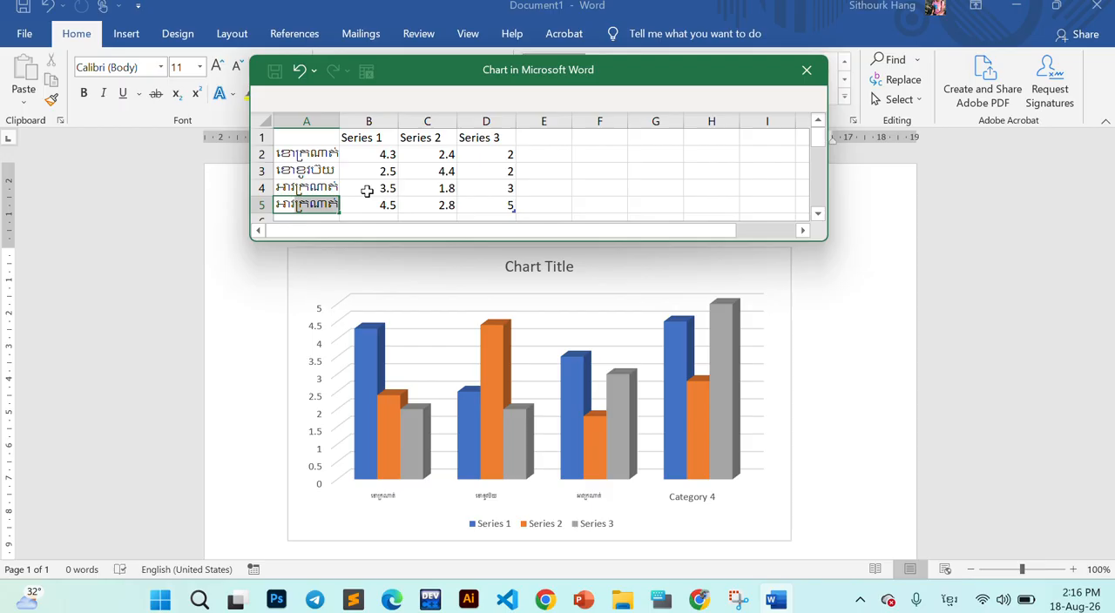
type("យ")
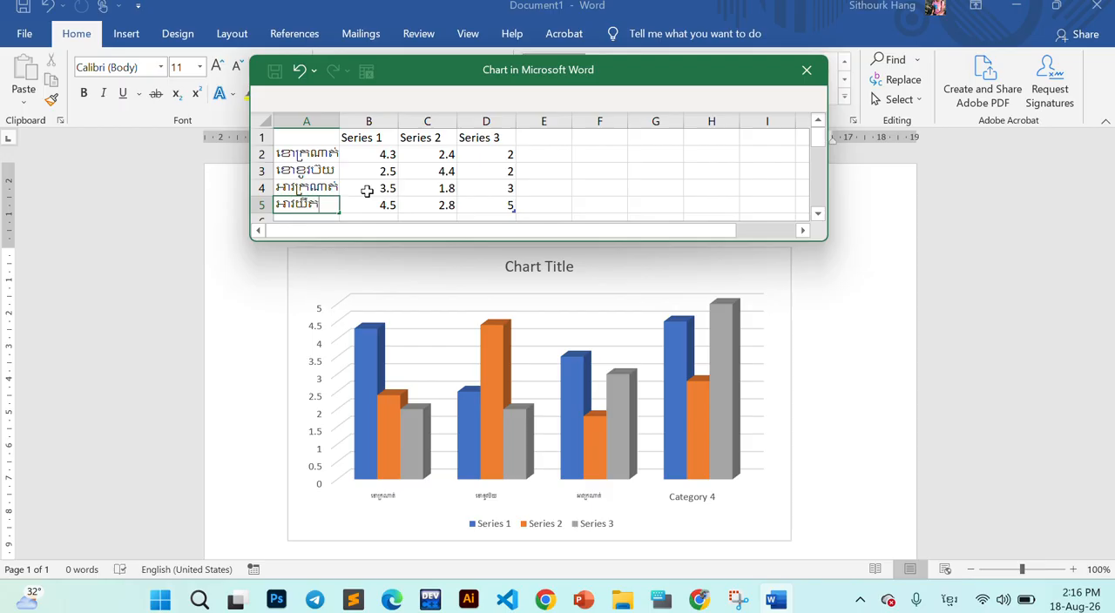
type("ឺត")
key("Return")
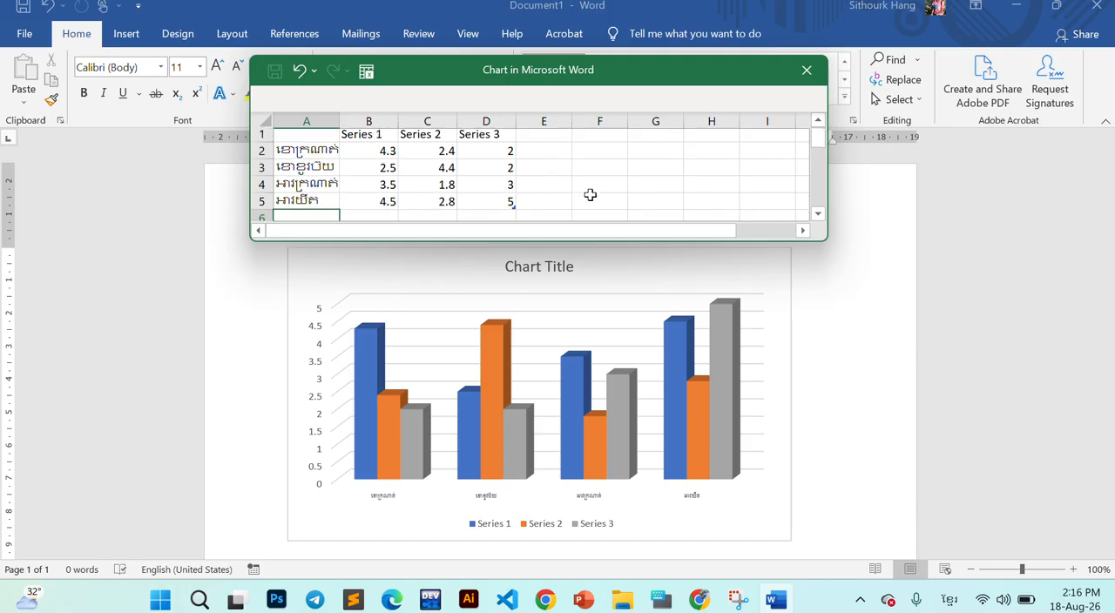
- Widen column A of the chart's data sheet so the Khmer category names fit
left_click_drag(359, 139, 470, 139)
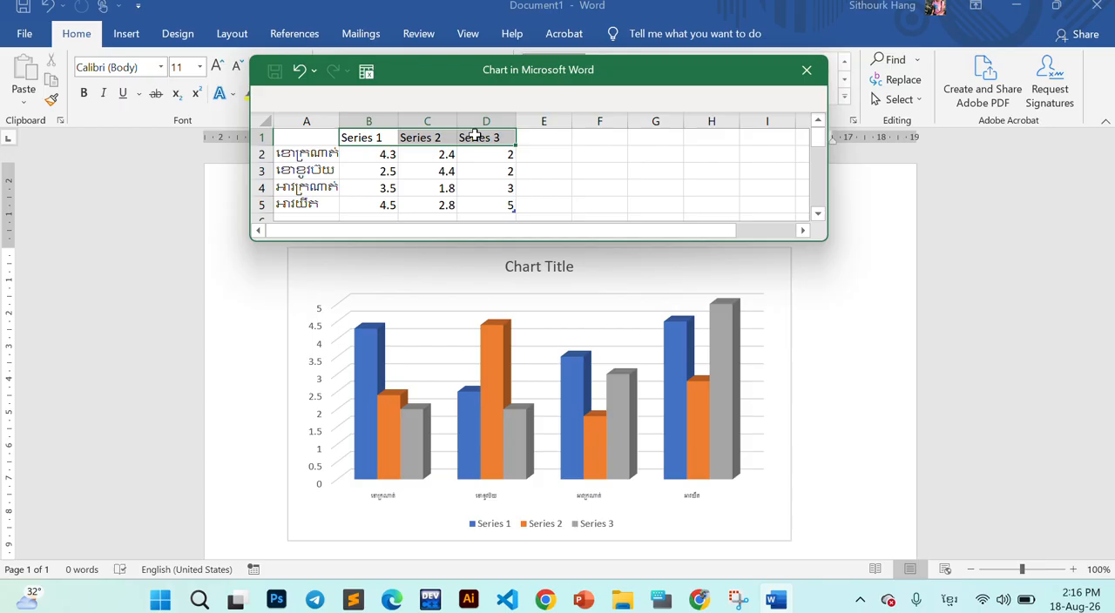
left_click_drag(345, 119, 367, 120)
left_click(415, 154)
left_click(409, 140)
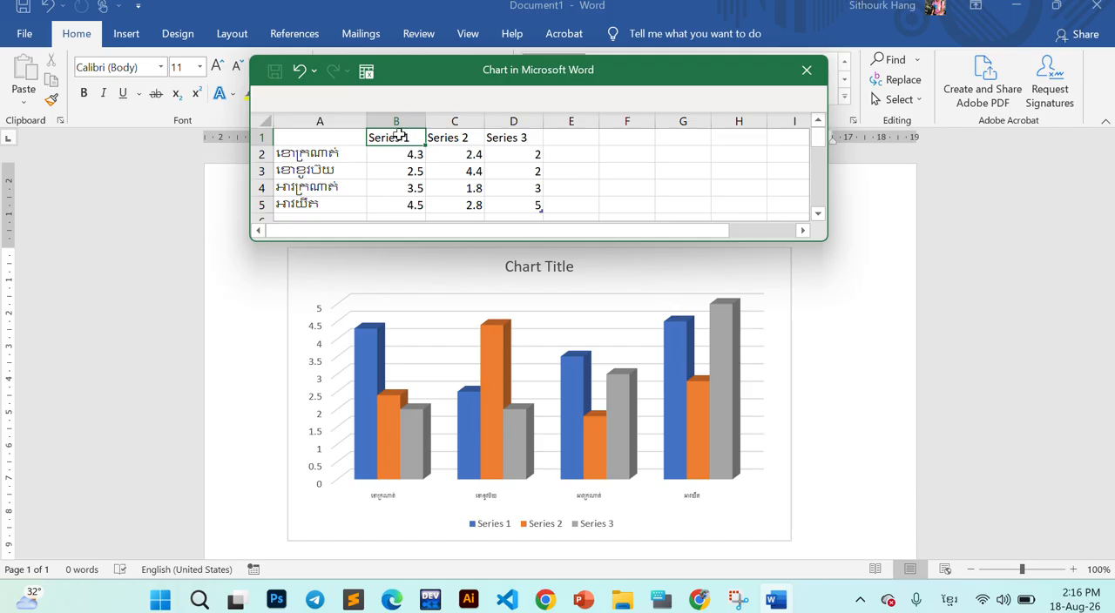
- Examine the series headings B1:D1 and the category names A2:A5 in the chart's data sheet
left_click(309, 151)
left_click(403, 141)
left_click_drag(403, 141, 503, 137)
left_click_drag(405, 154, 529, 154)
left_click(385, 140)
left_click_drag(319, 150, 318, 187)
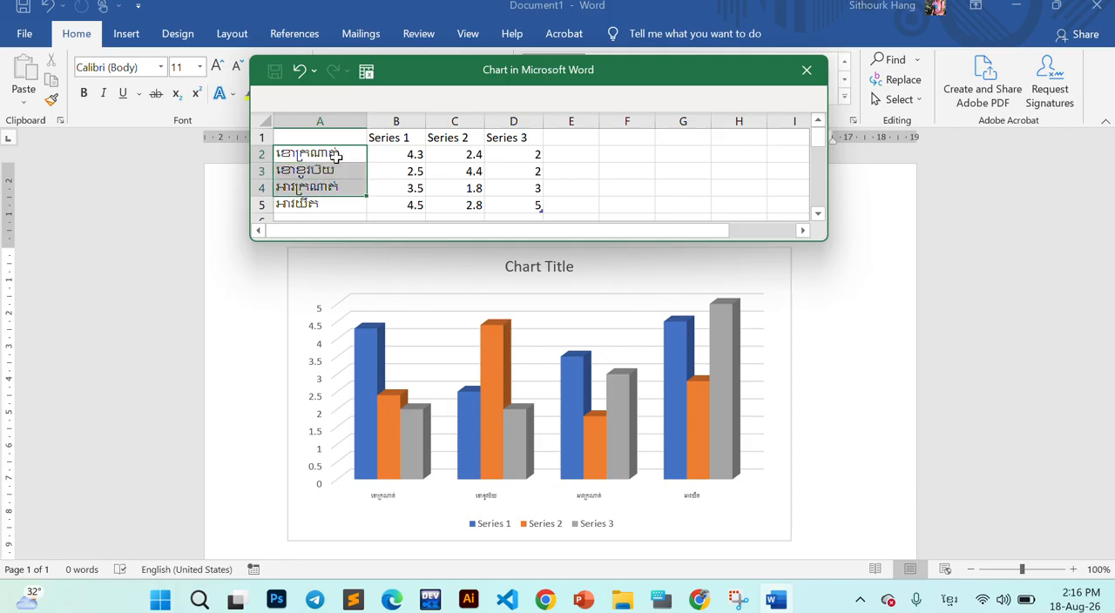
left_click_drag(389, 135, 508, 128)
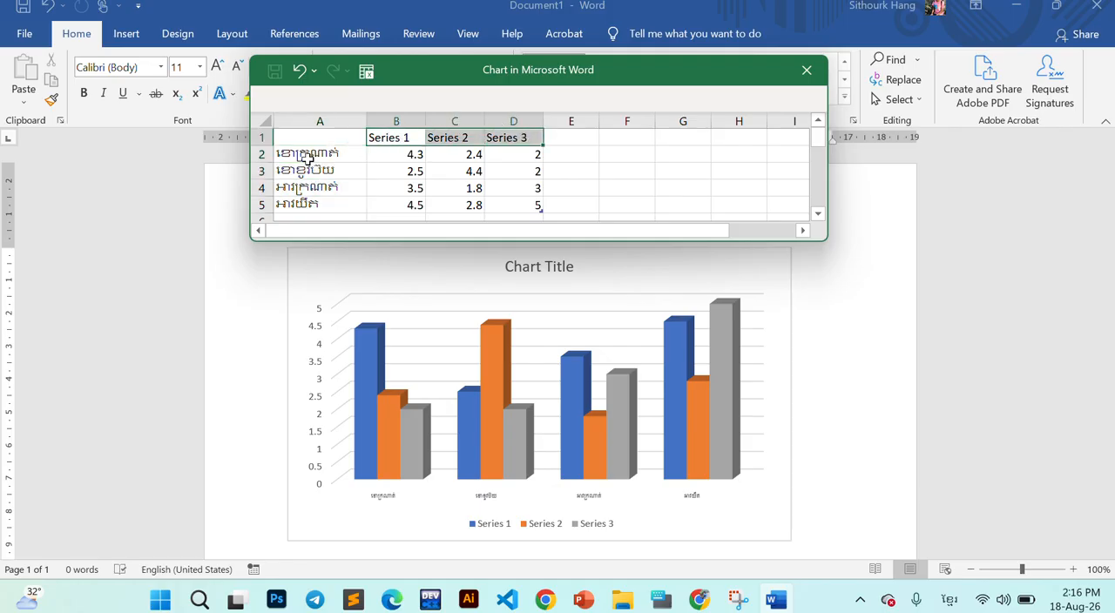
left_click_drag(307, 153, 309, 205)
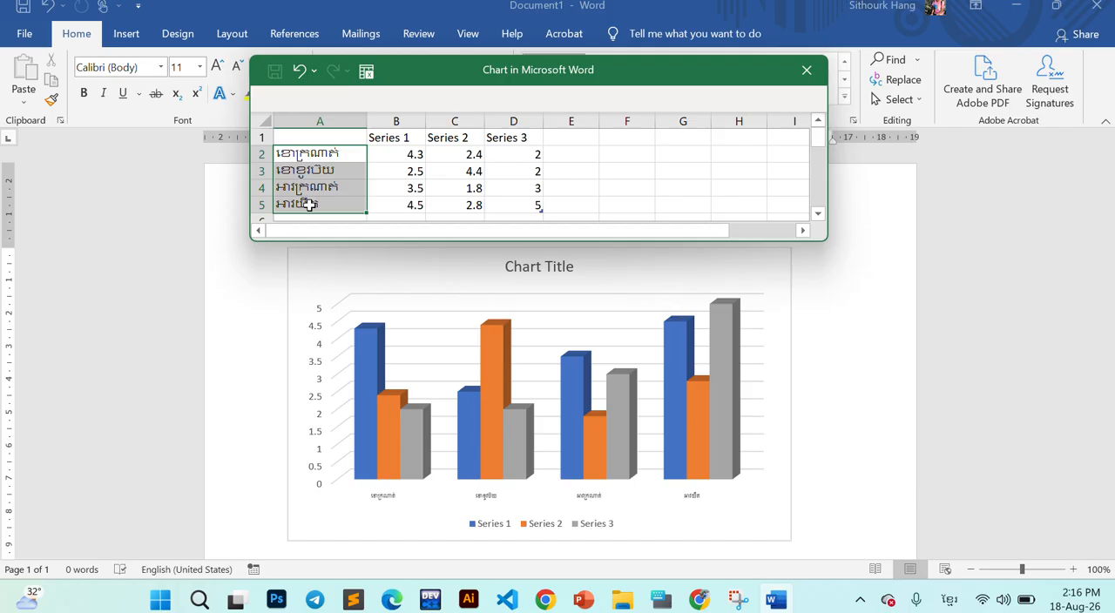
- Select the Series 1 heading in cell B1, check the month headings in the exercise PDF in Chrome, and return to Word
left_click(394, 167)
left_click(404, 137)
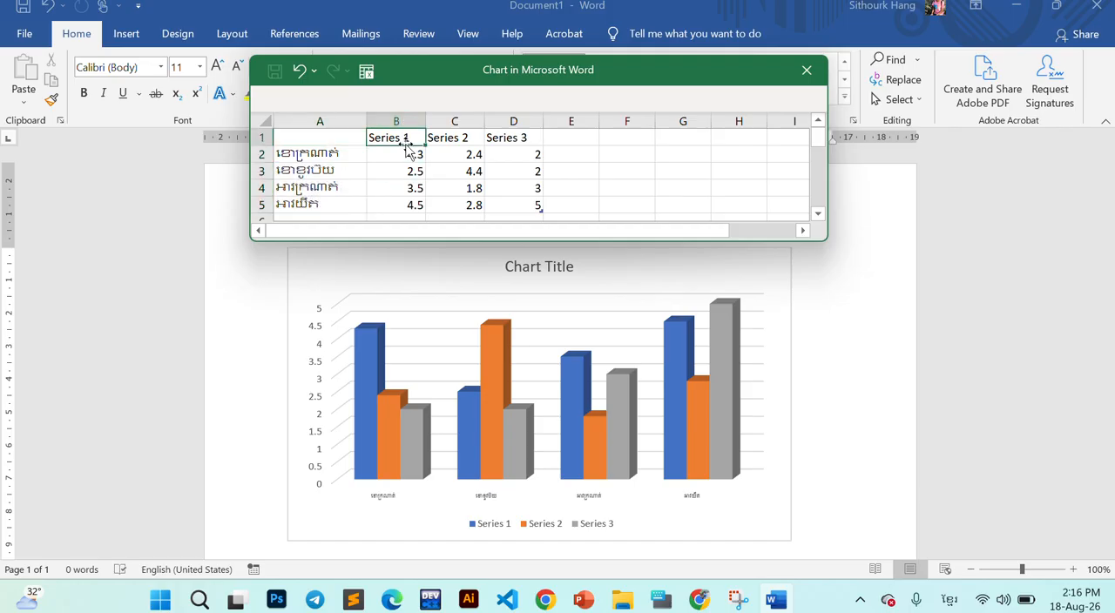
key("alt+Tab")
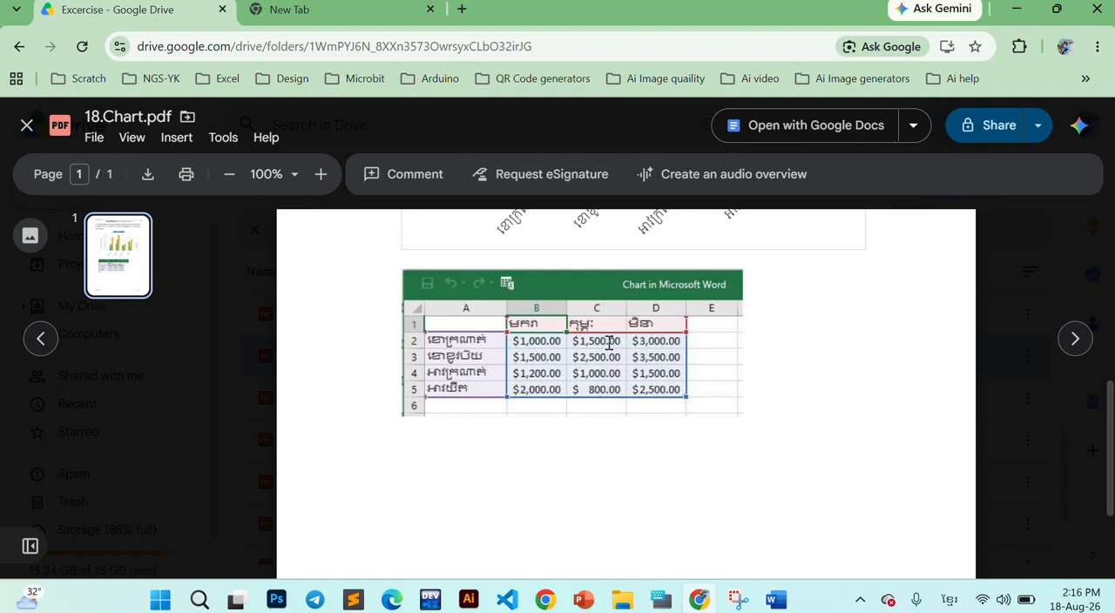
key("alt+Tab")
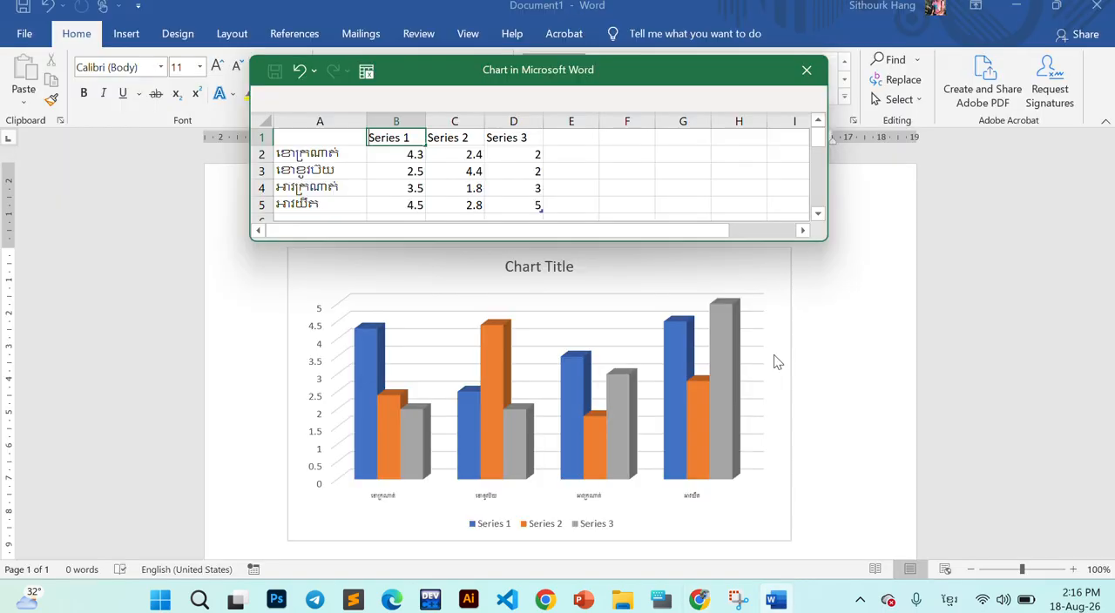
- Replace the series headings in B1:D1 of the data sheet with the Khmer months "មករា", "កុម្ភៈ" and "មិនា"
type("មករា")
key("Tab")
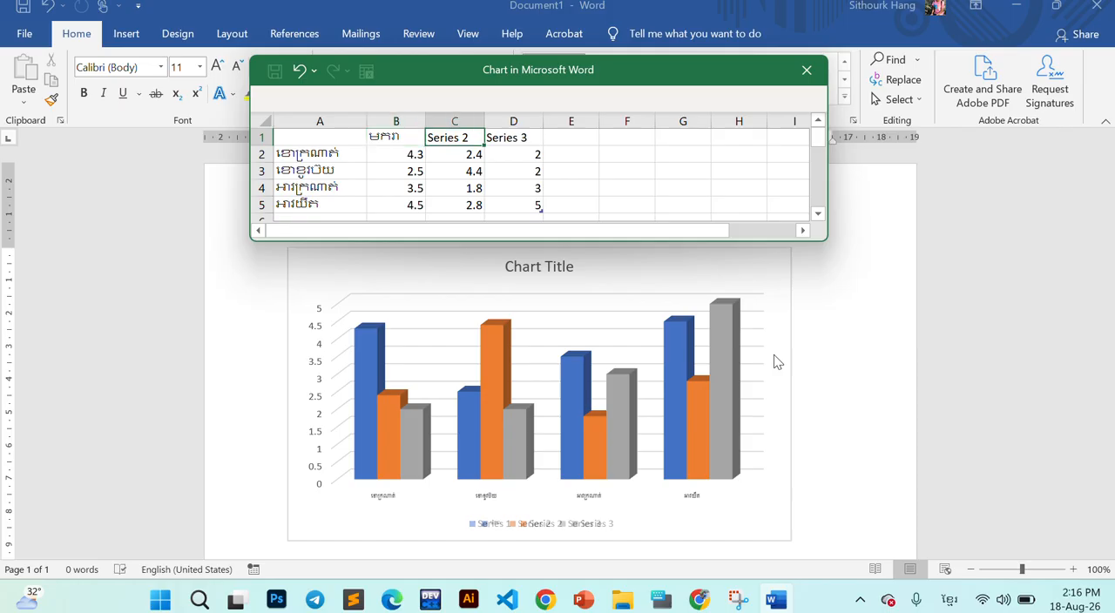
type("កុម្ភៈ")
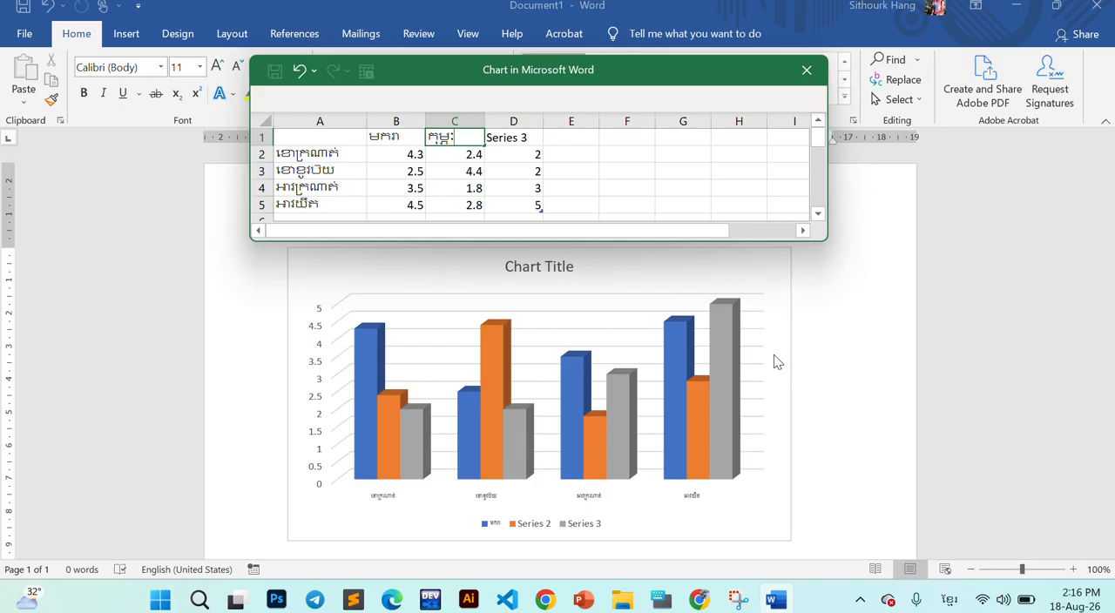
key("Tab")
type("មិ")
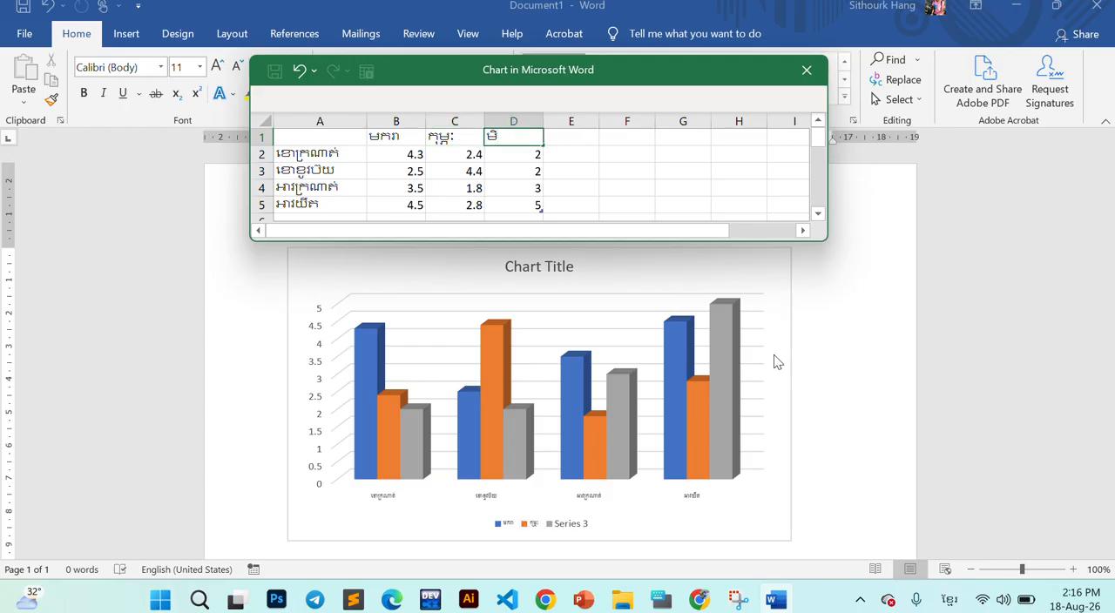
type("នា")
key("Return")
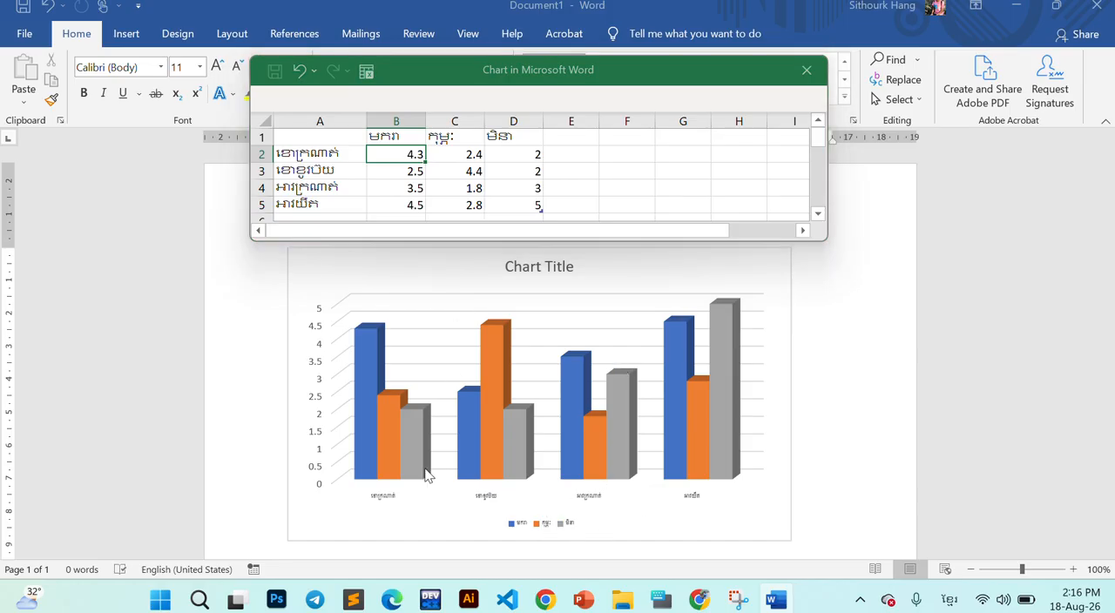
- Using the English keyboard, set B2 to 1000 and C2 to 1500 in Word's data sheet, checking the values against the PDF in Chrome
key("alt+Tab")
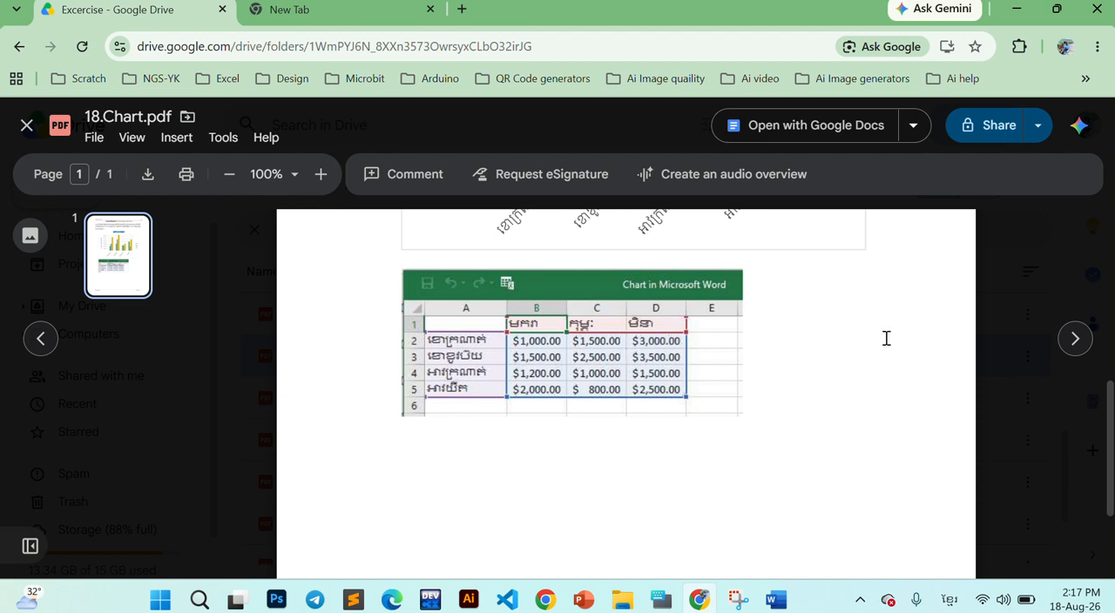
key("alt+Tab")
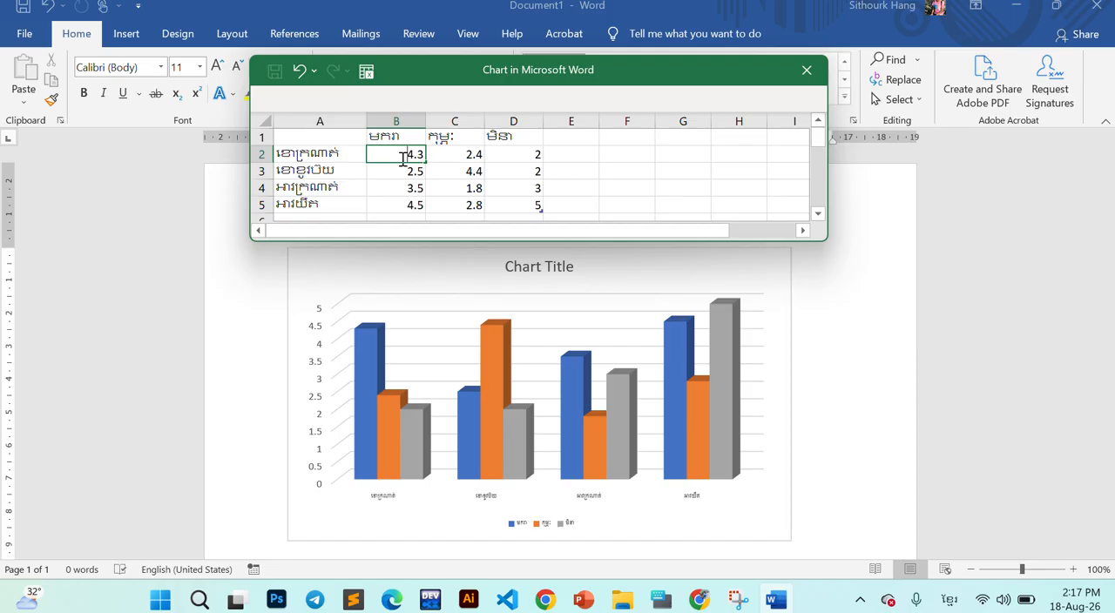
type("១")
key("alt+shift")
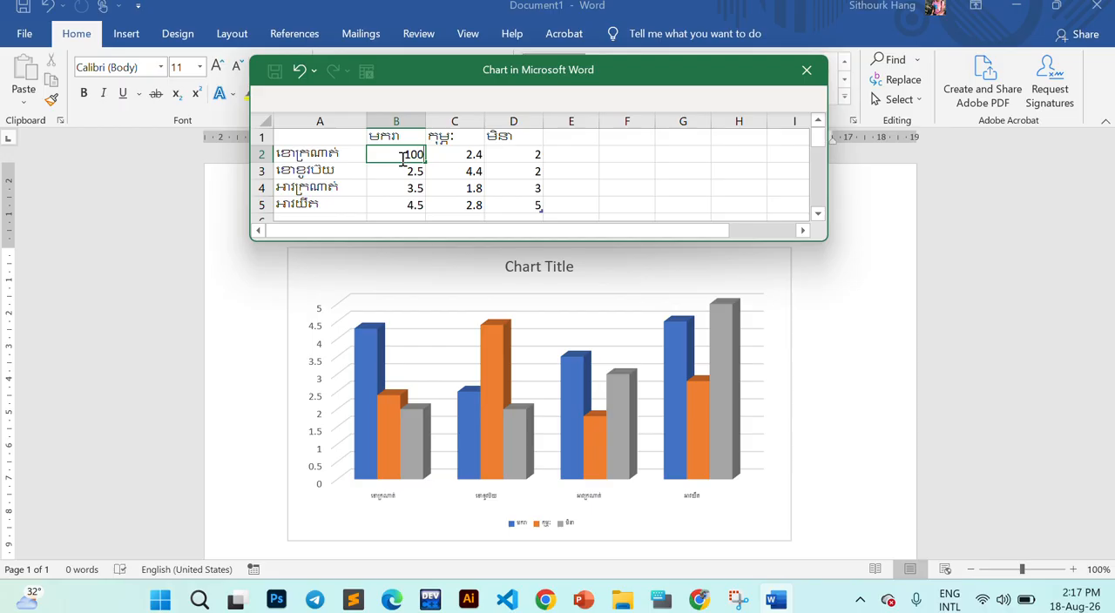
type("000")
key("Tab")
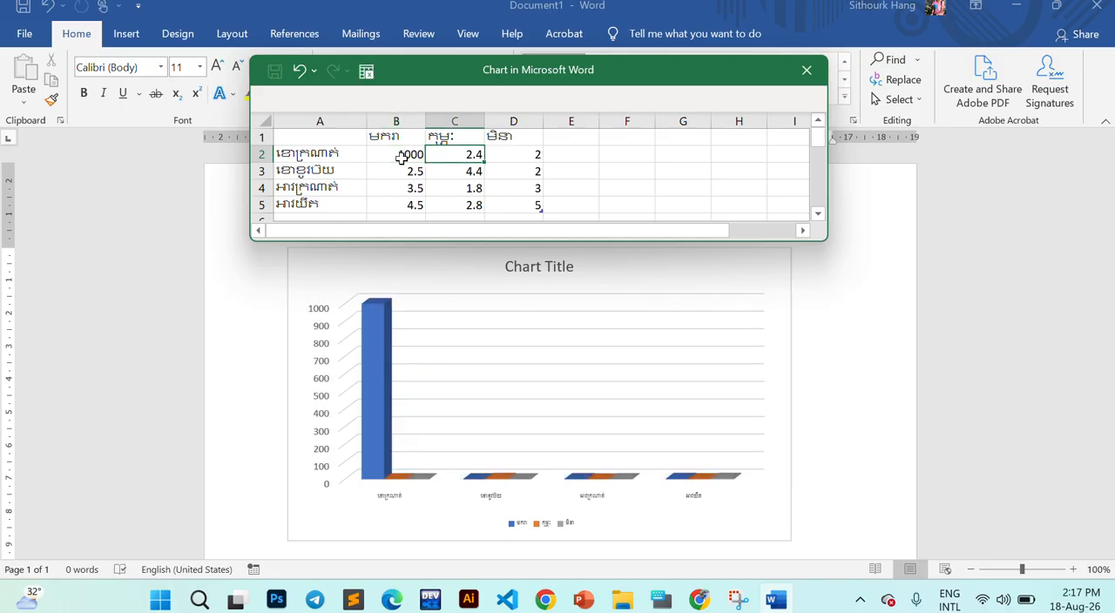
key("alt+Tab")
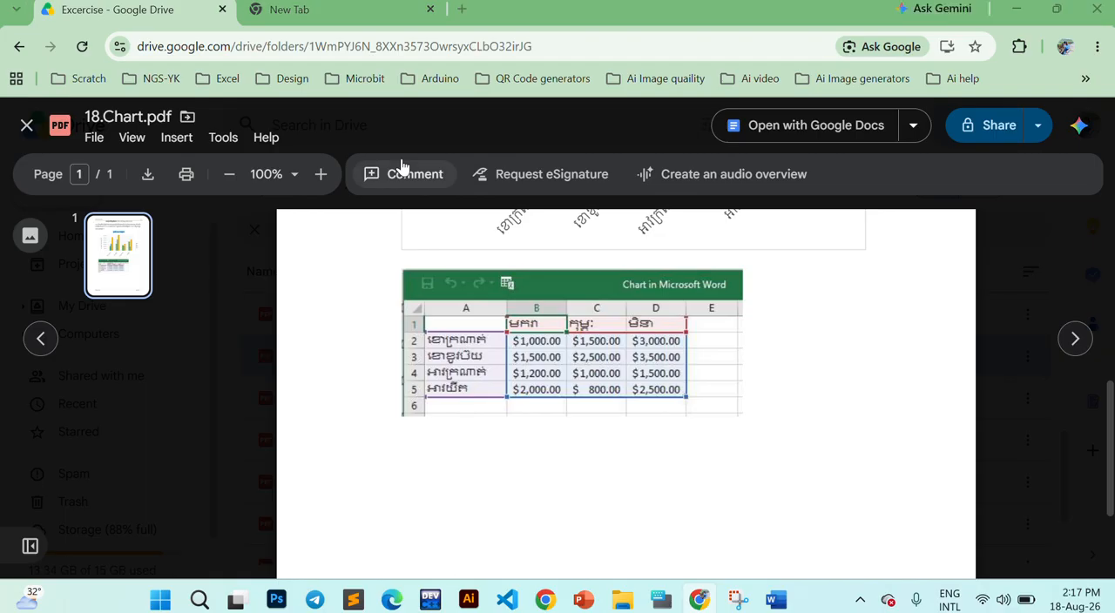
key("alt+Tab")
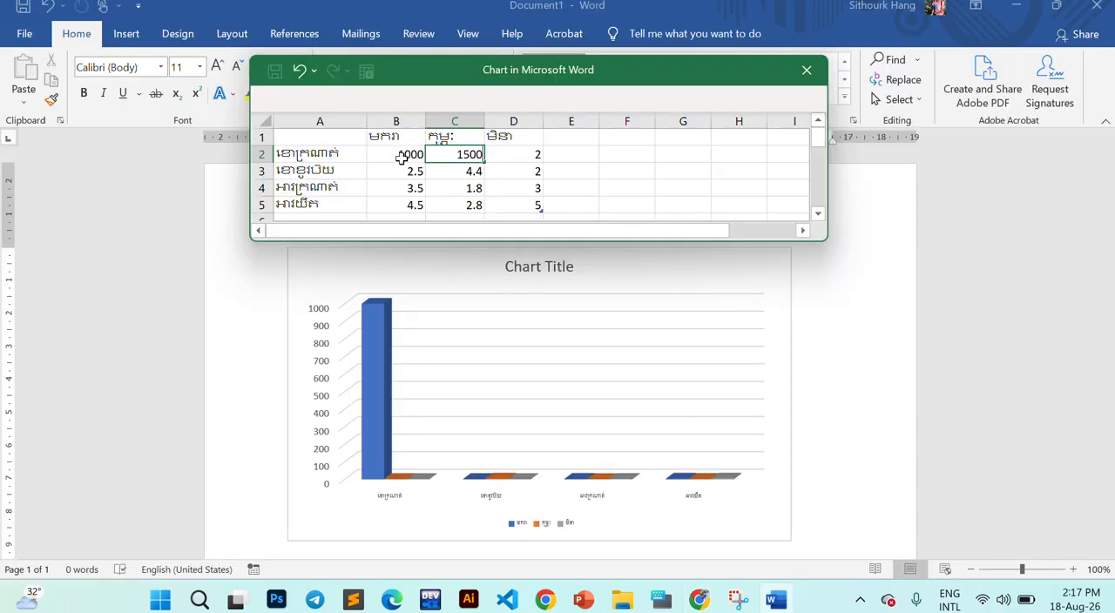
type("1500")
key("Tab")
- Glance at the exercise table in Chrome, and in Word examine the values in B2:C2 and the remaining placeholder values in B3:D5
key("alt+Tab")
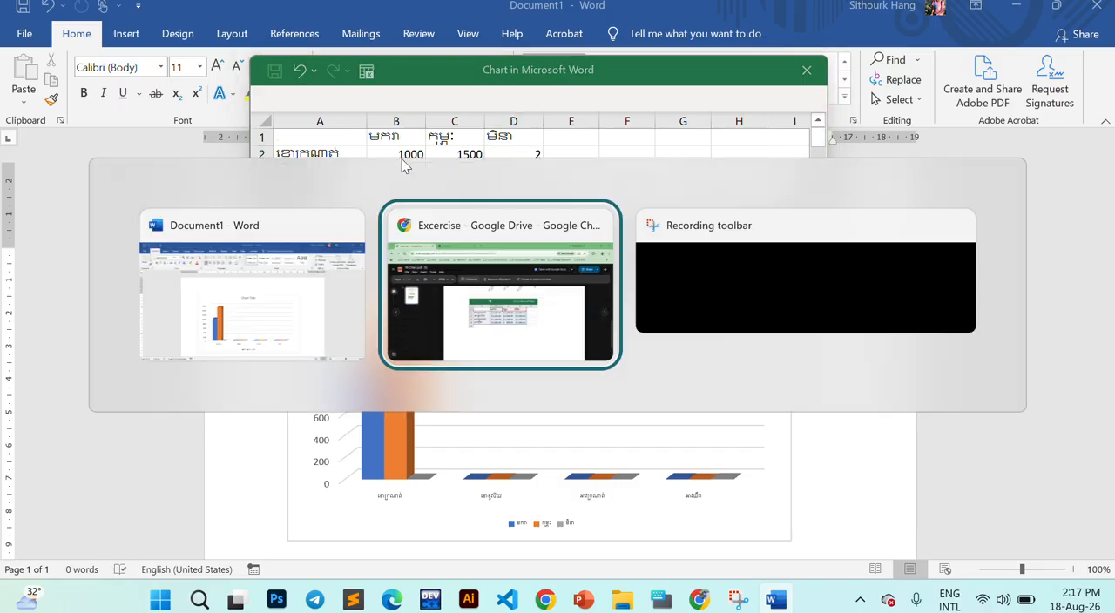
key("alt+Tab")
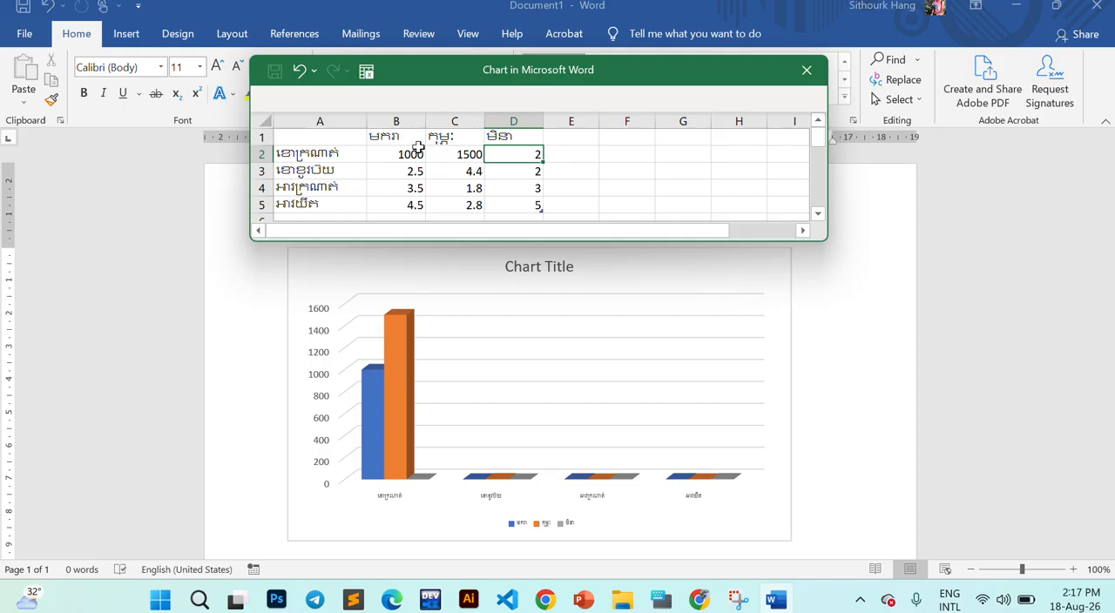
left_click(417, 155)
left_click_drag(417, 154, 433, 153)
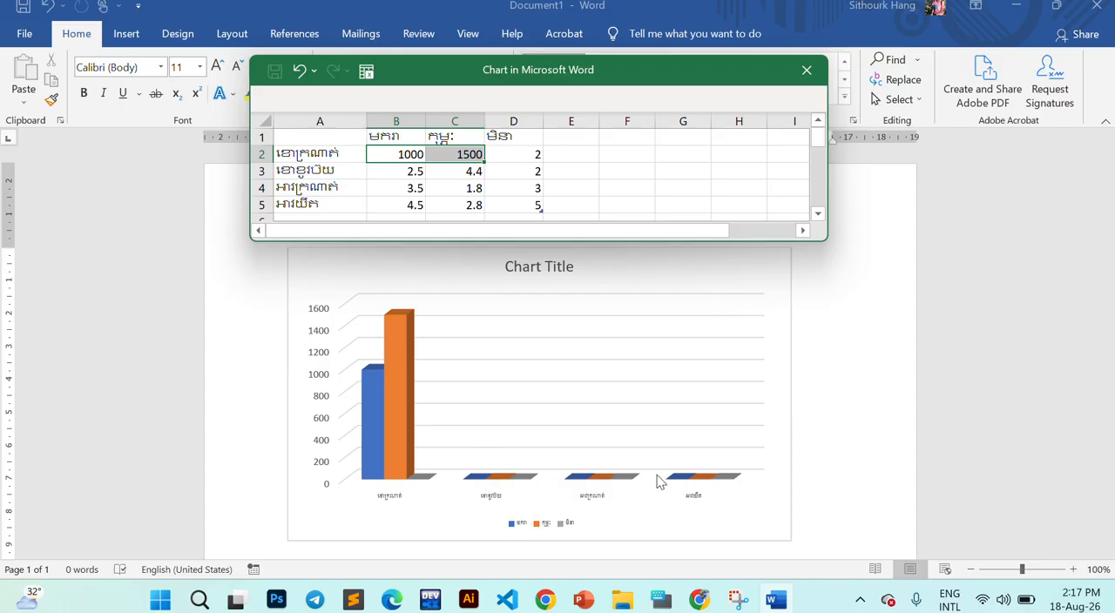
left_click(523, 154)
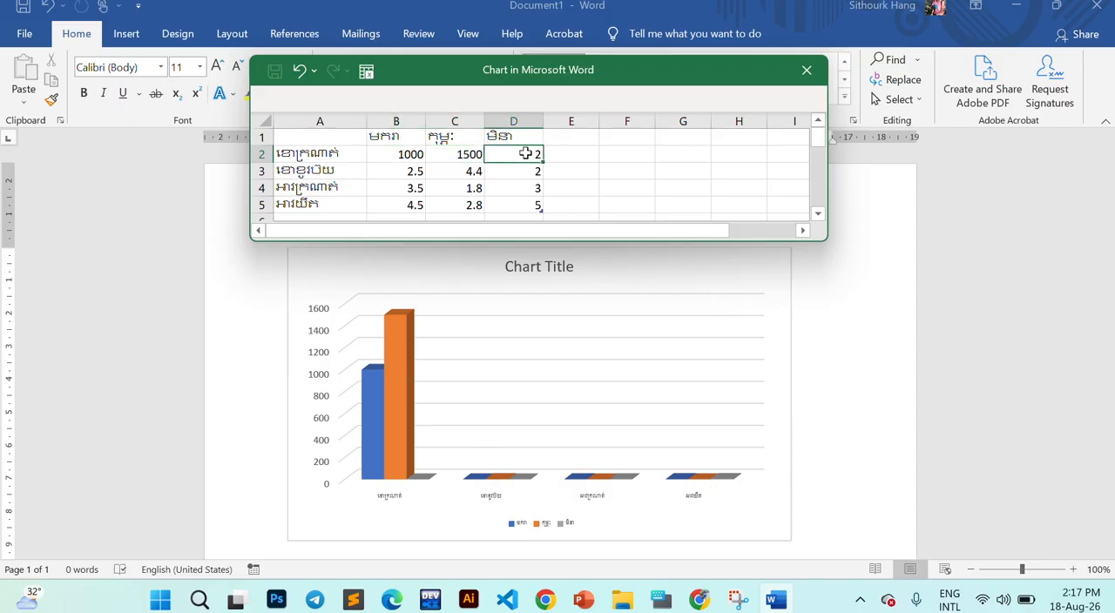
left_click(462, 171)
left_click(408, 178)
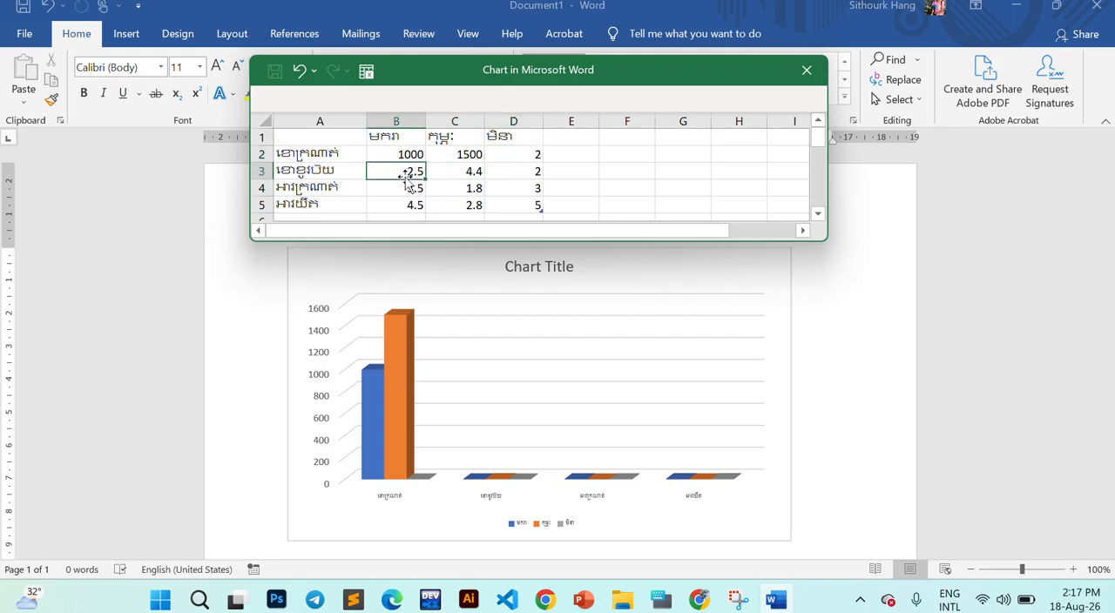
left_click(410, 186)
left_click(441, 185)
left_click_drag(409, 171, 515, 204)
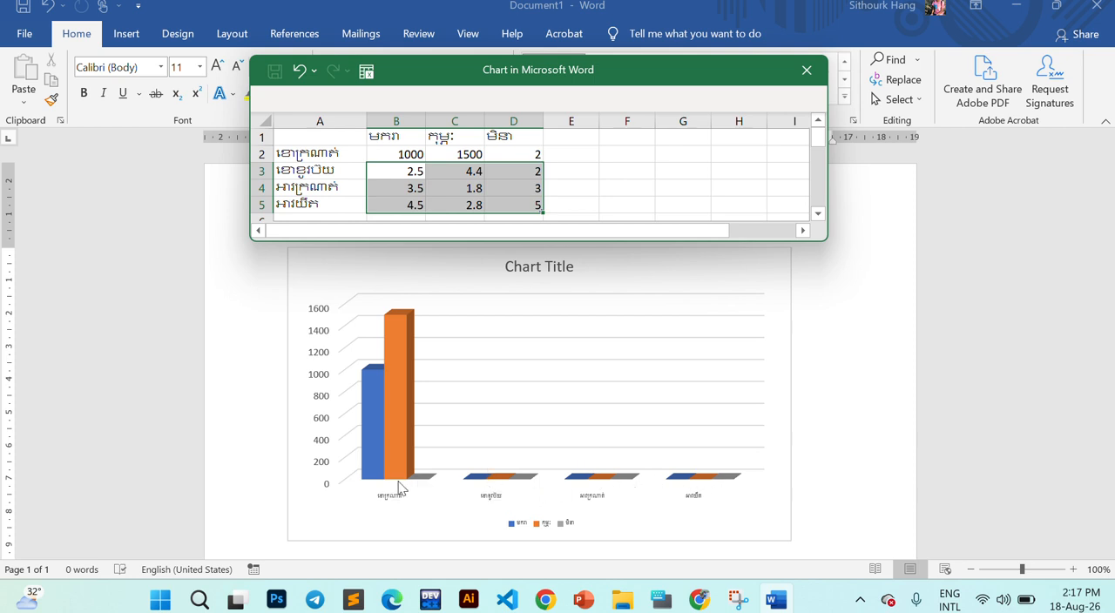
left_click(473, 187)
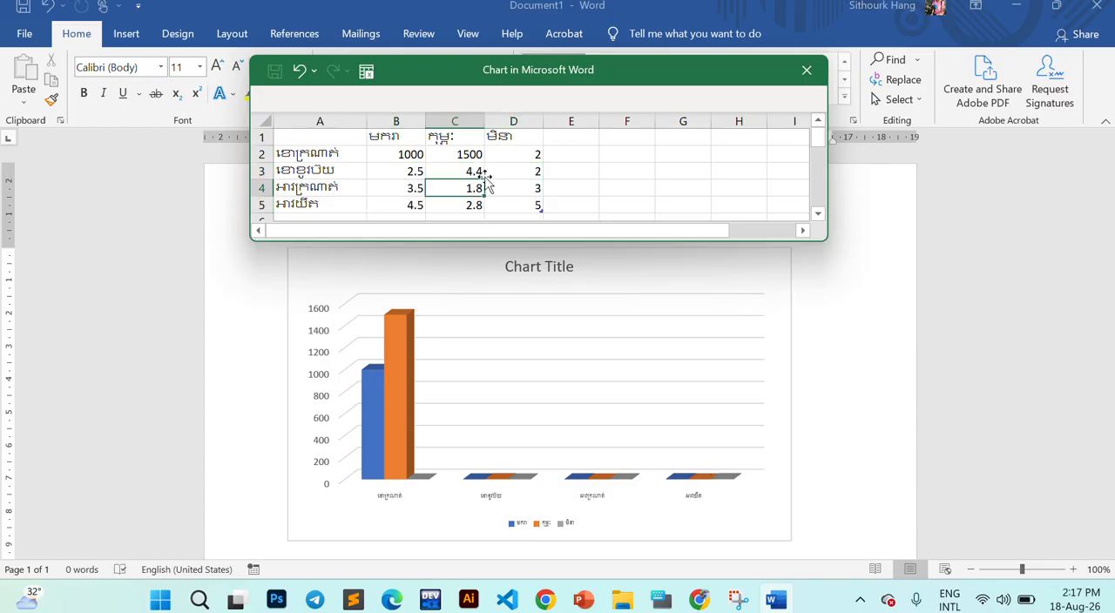
- Check the PDF table in Chrome, set cell D2 of Word's data sheet to 3000, and review the row 2 values by selecting B2:D2
left_click(510, 150)
key("alt+Tab")
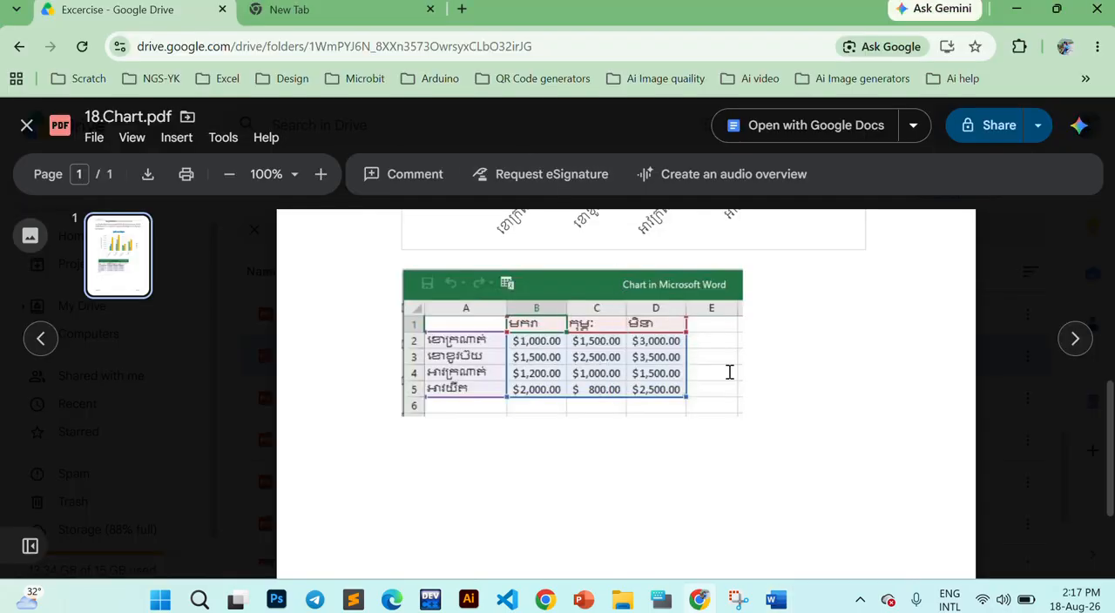
key("alt+Tab")
type("300")
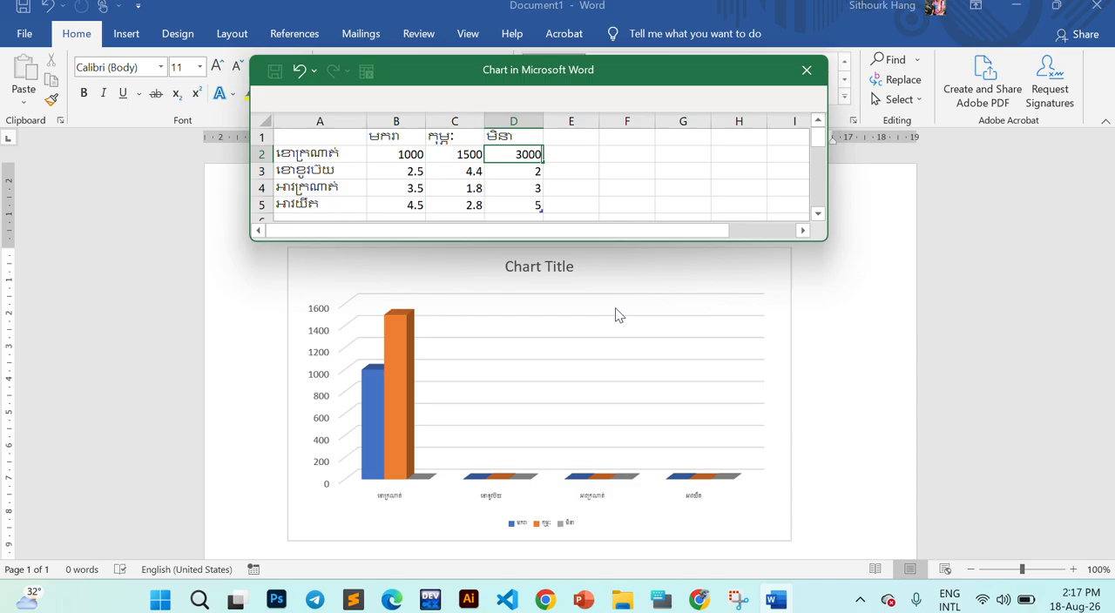
type("0")
key("Return")
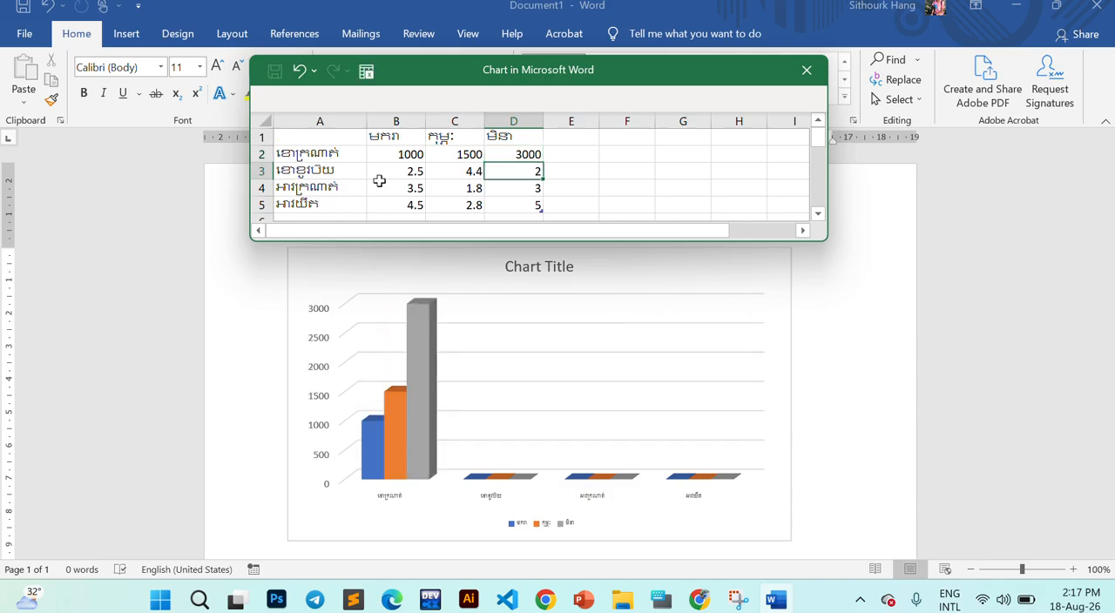
left_click_drag(318, 155, 540, 153)
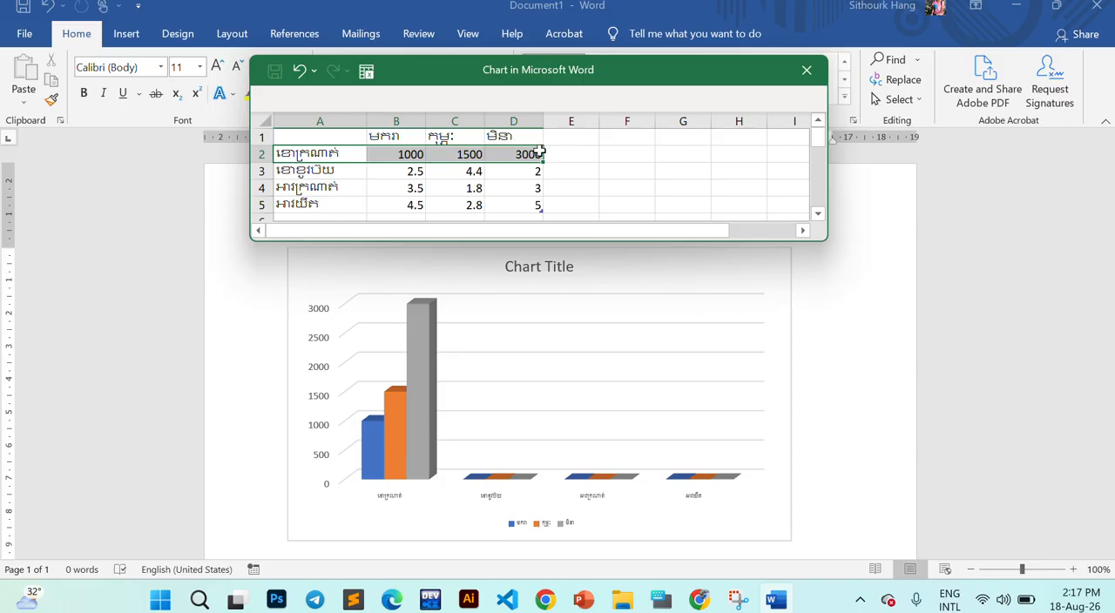
left_click_drag(411, 154, 531, 161)
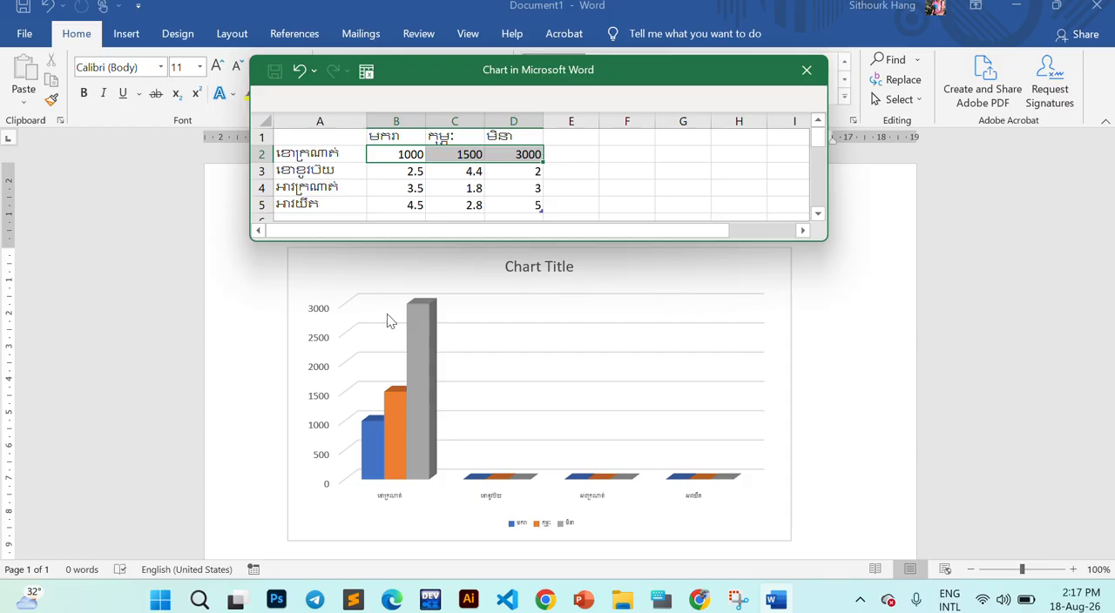
- Look up row 3 of the PDF table in Chrome and enter 1500, 2500 and 3500 in B3:D3 of Word's data sheet
left_click(414, 174)
key("alt+Tab")
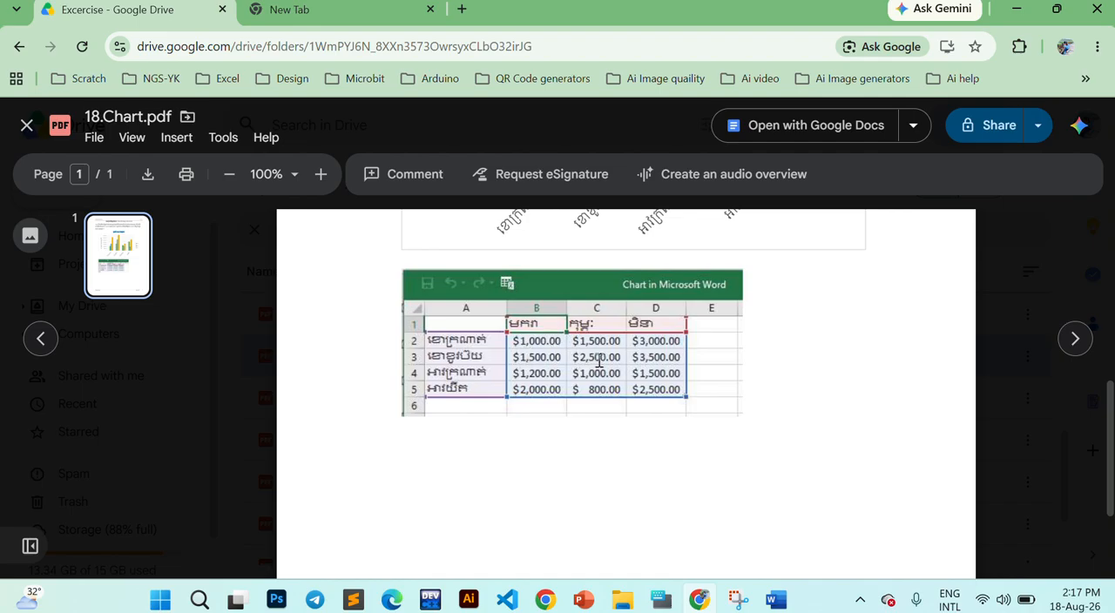
key("alt+Tab")
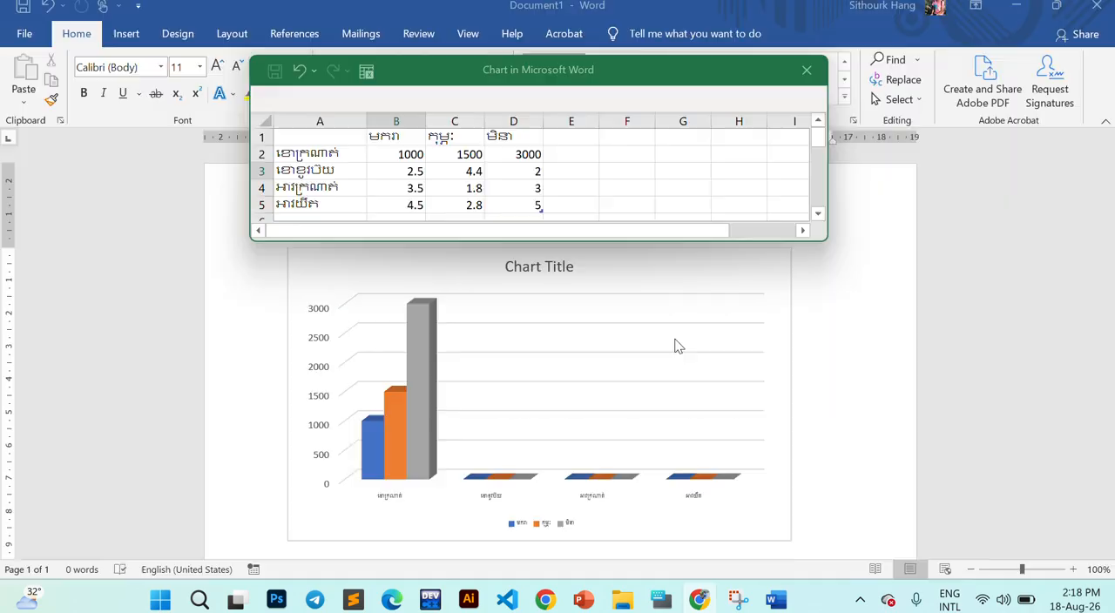
type("14")
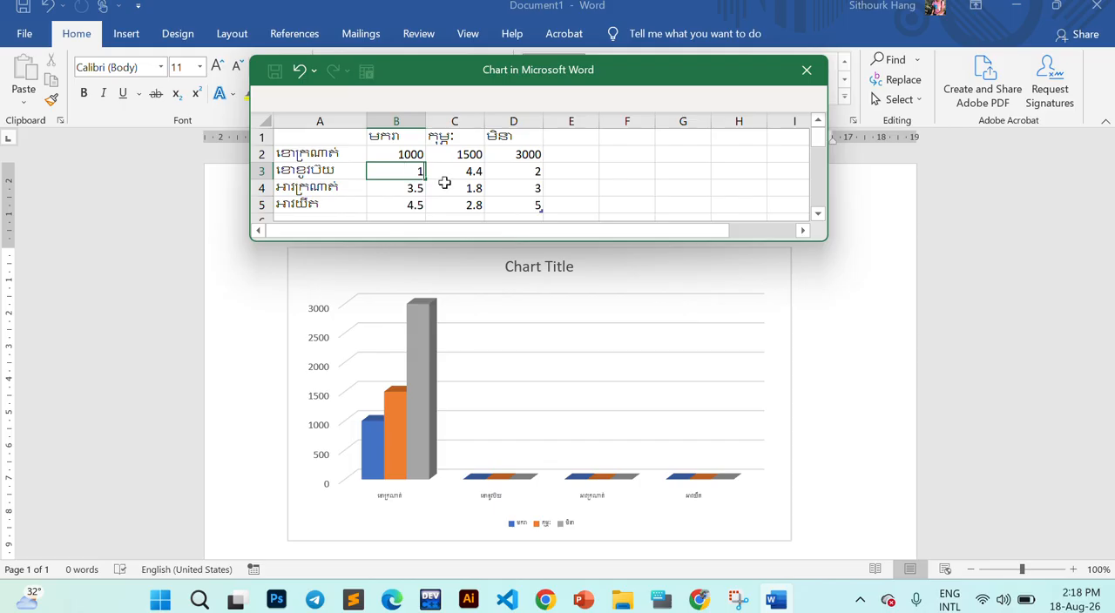
key("Tab")
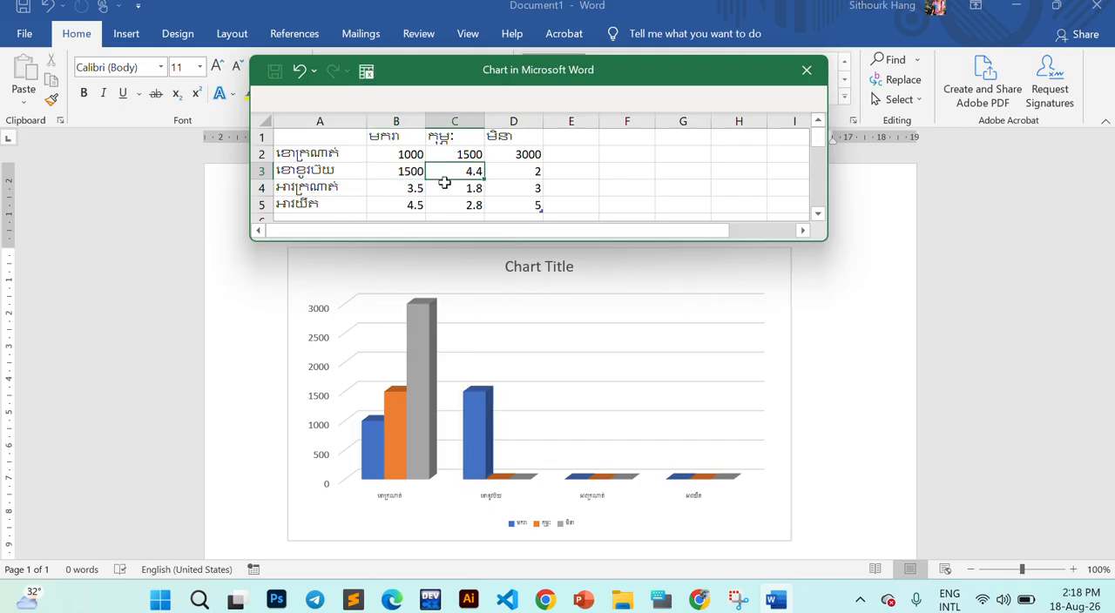
type("2500")
key("Tab")
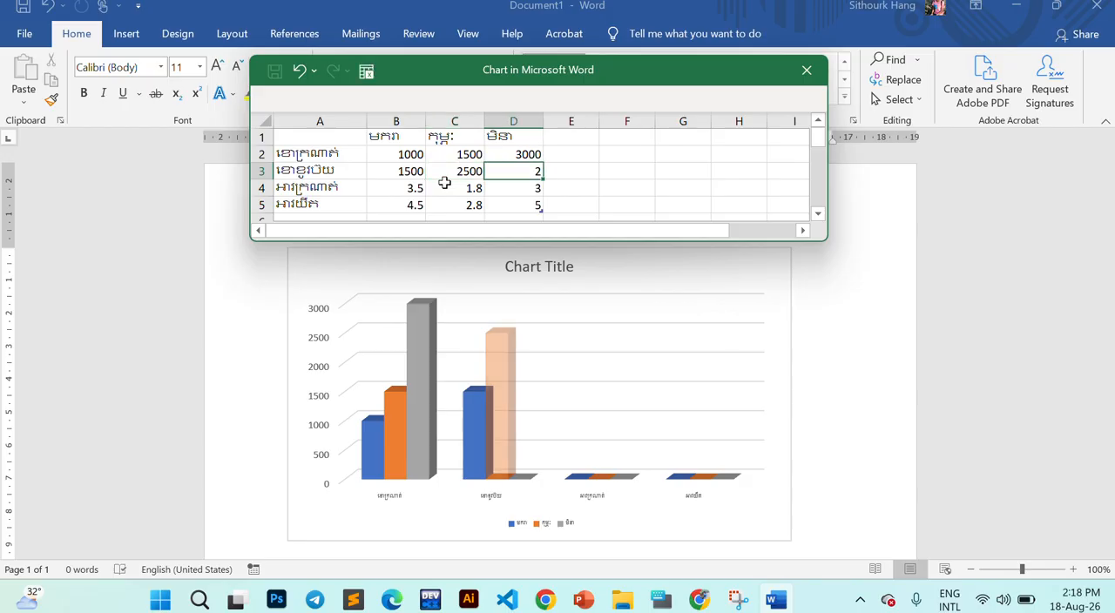
type("350")
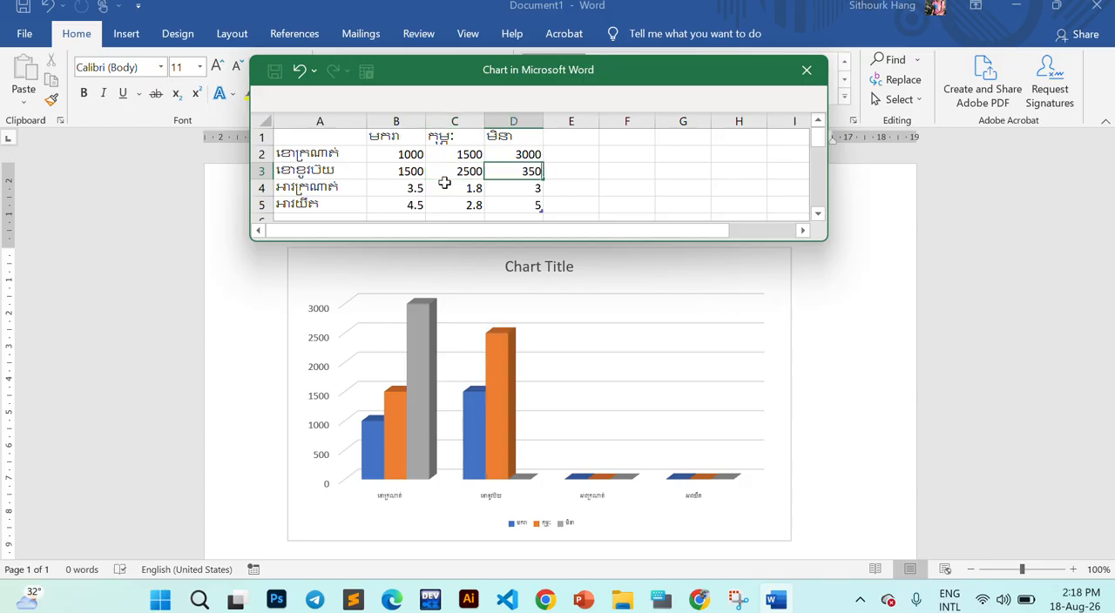
type("0")
key("Return")
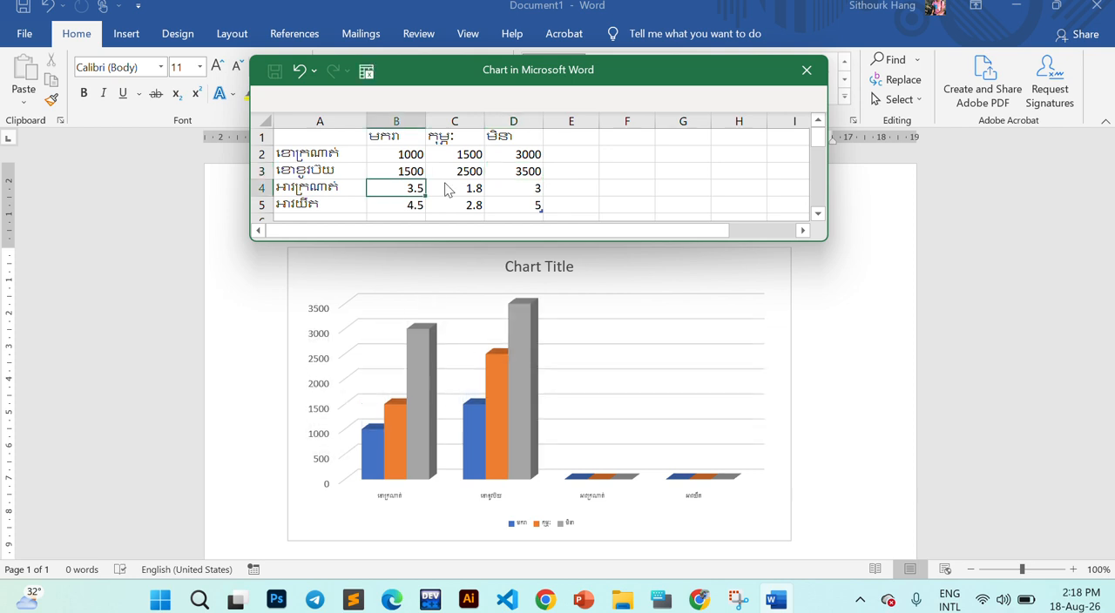
- Look up row 4 of the PDF table in Chrome and enter 1200, 1000 and 1500 in B4:D4 of Word's data sheet
key("alt+Tab")
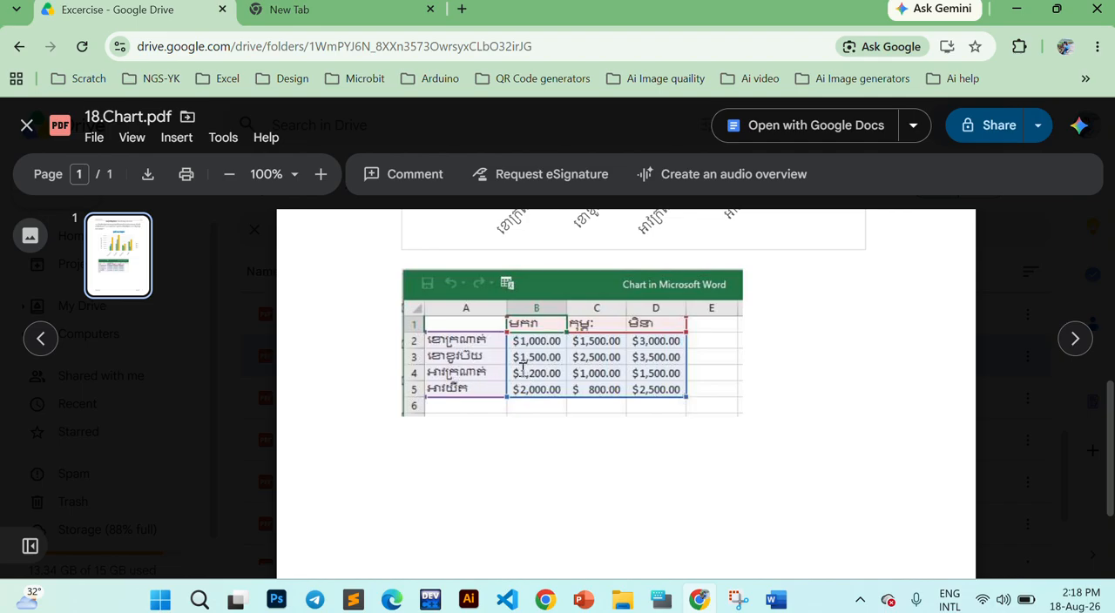
key("alt+Tab")
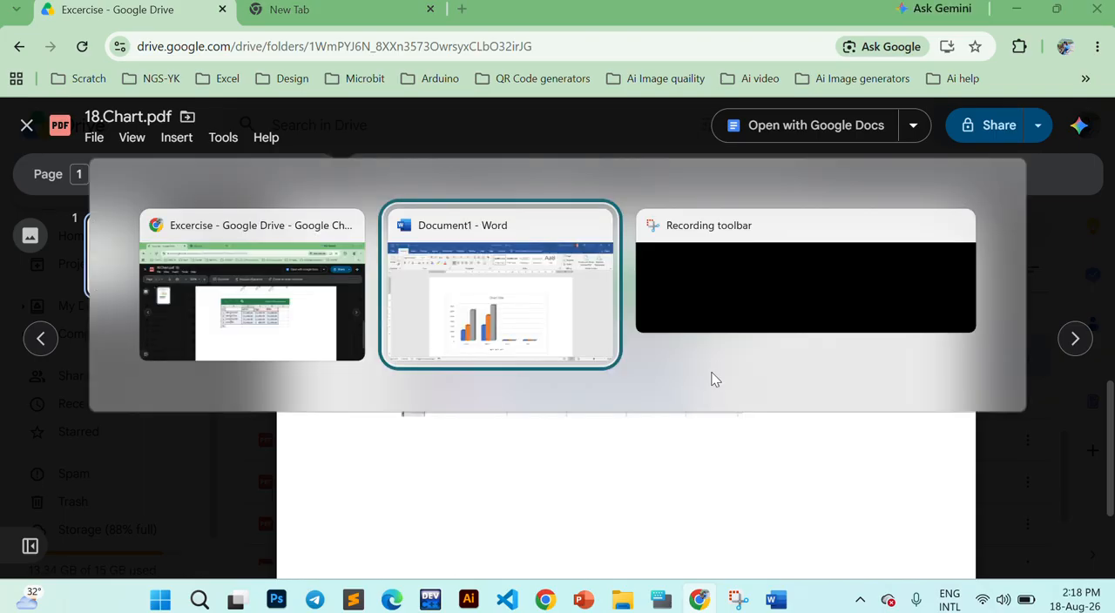
type("12")
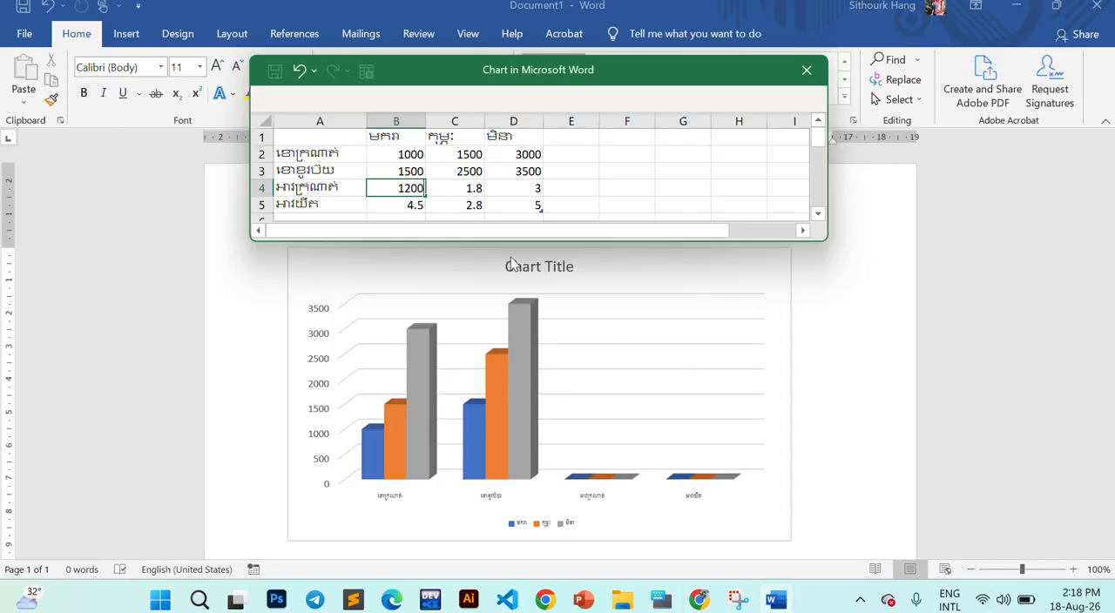
type("00")
key("Tab")
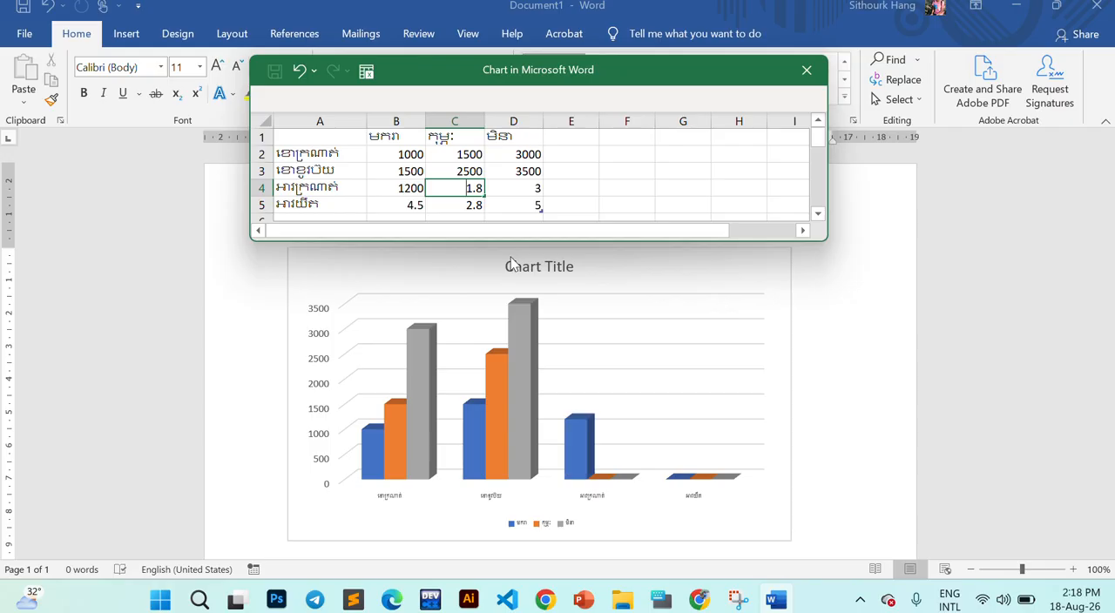
type("1000")
key("Tab")
type("1500")
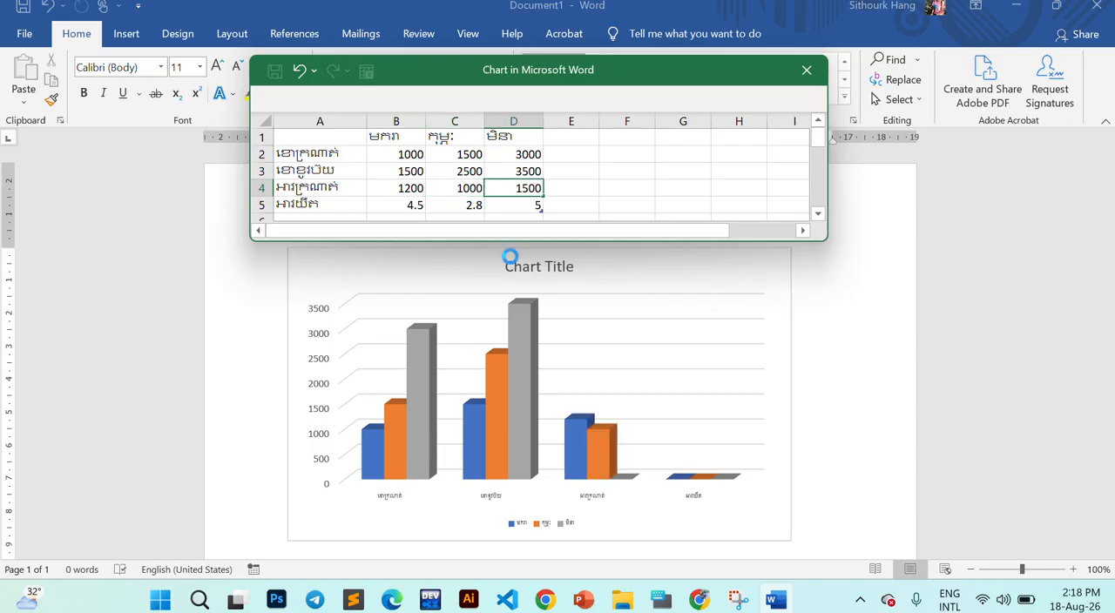
key("Return")
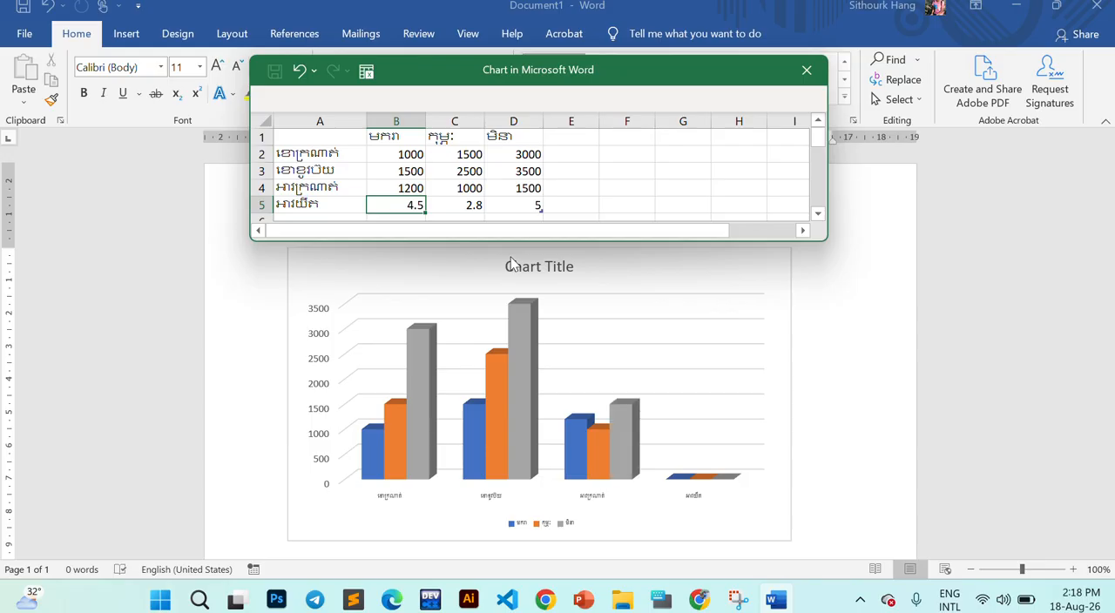
- Look up row 5 of the PDF table in Chrome and enter 2000, 800 and 2500 in B5:D5 of Word's data sheet
key("alt+Tab")
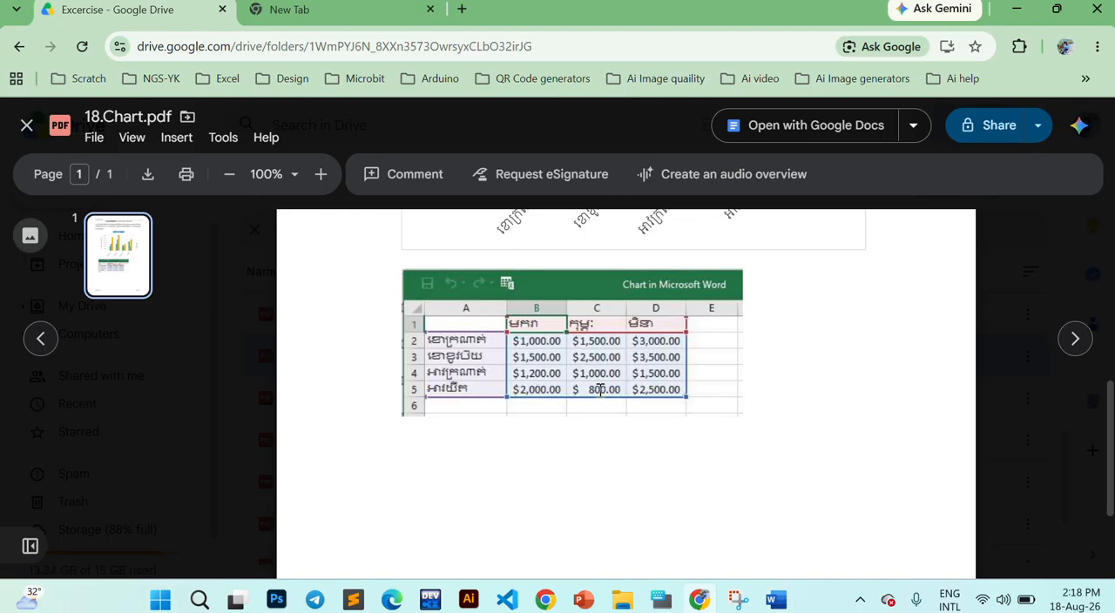
key("alt+Tab")
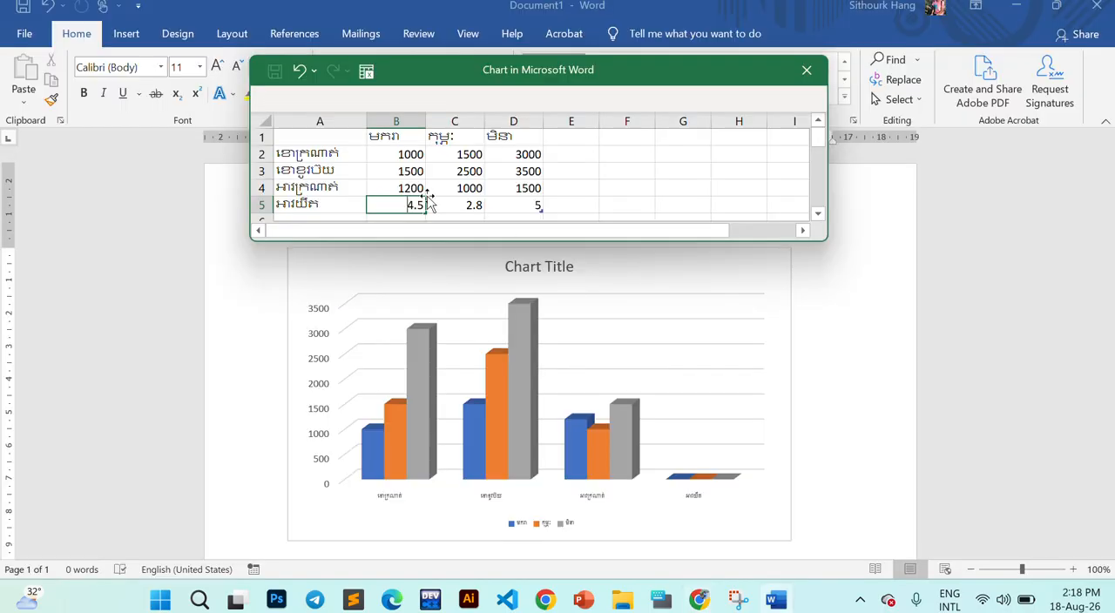
type("2000")
key("Tab")
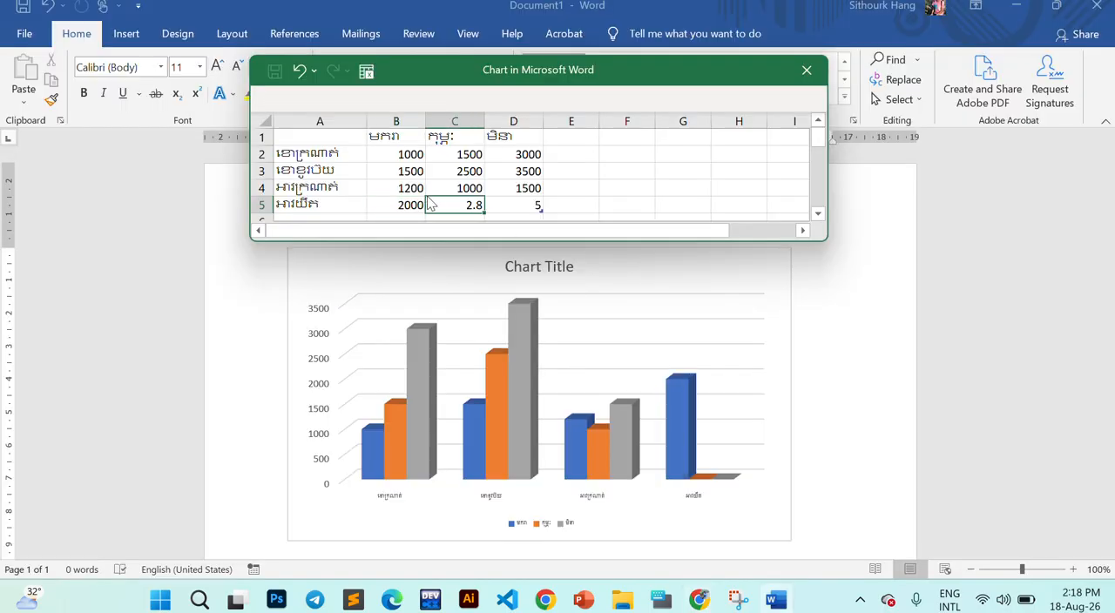
type("800")
key("Tab")
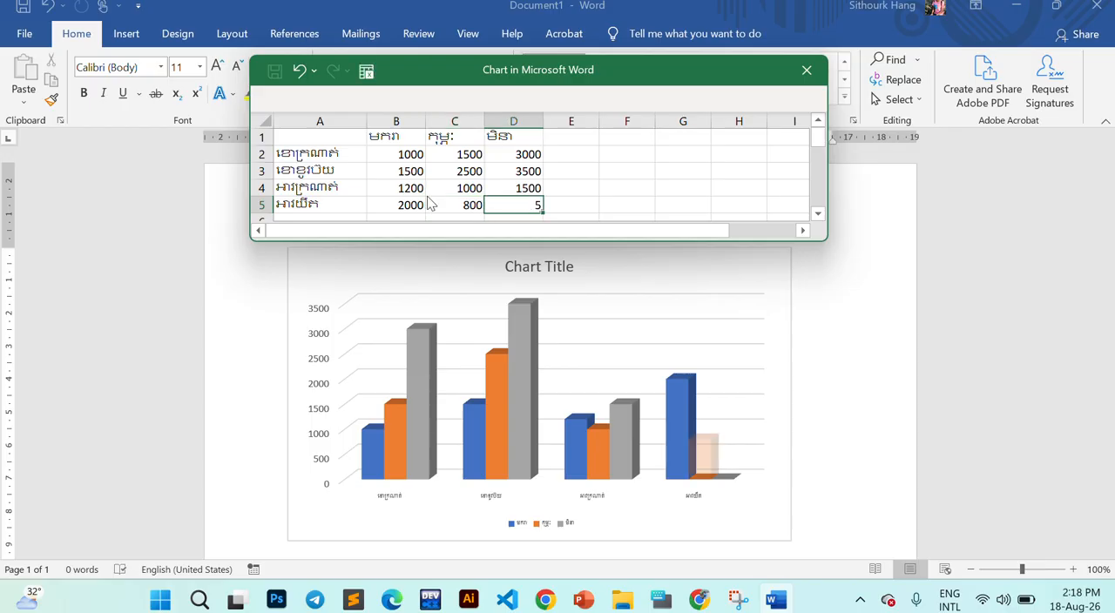
type("2")
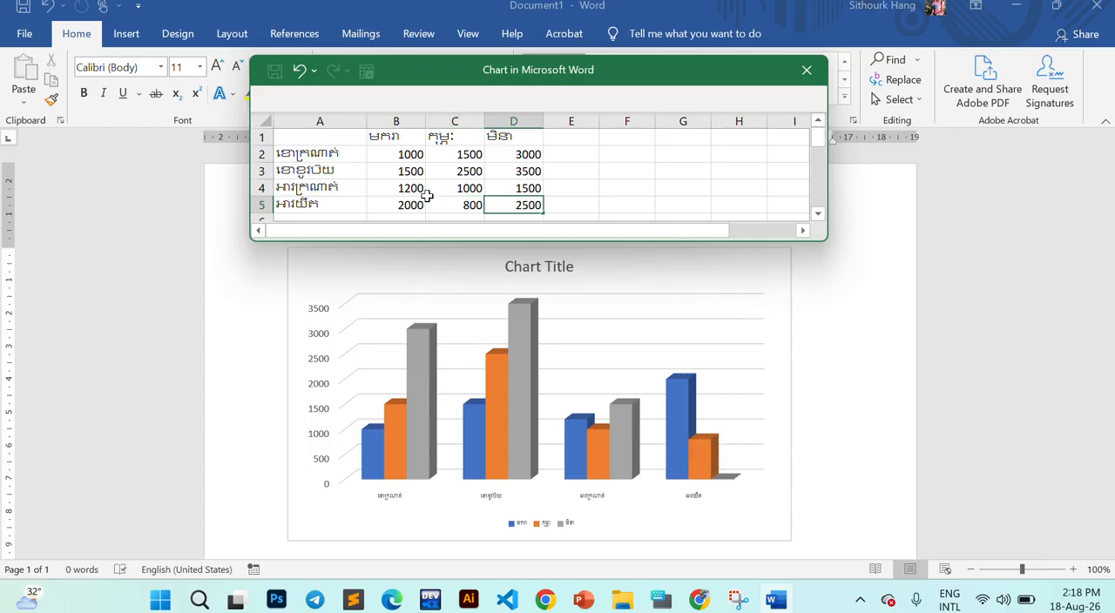
type("500")
key("Return")
left_click(653, 188)
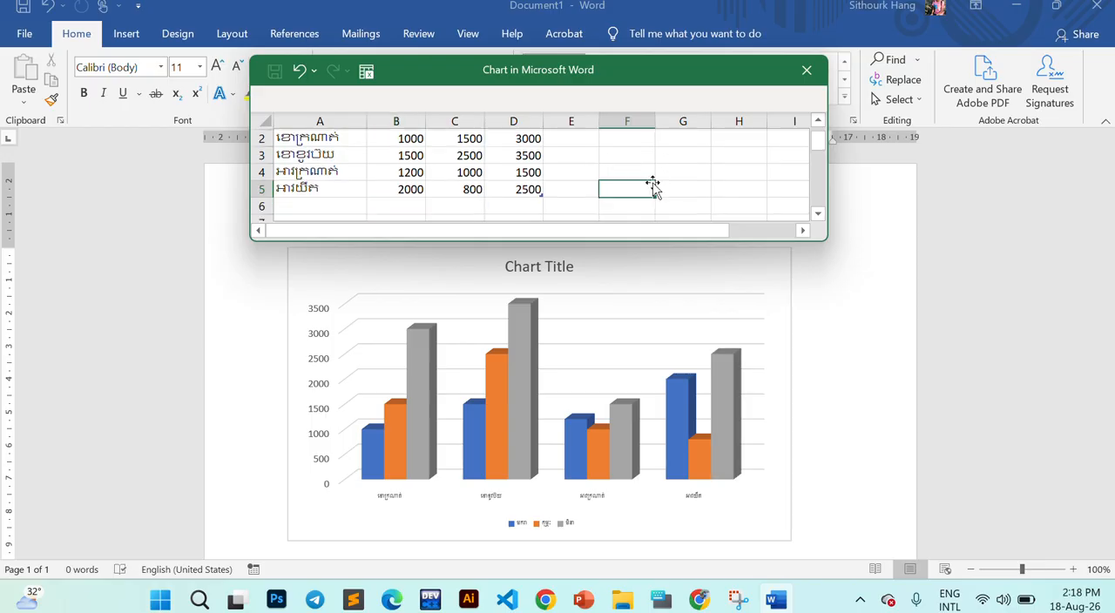
- Review the completed values under the month headings in the data sheet
scroll(653, 185, "up", 1)
left_click(464, 155)
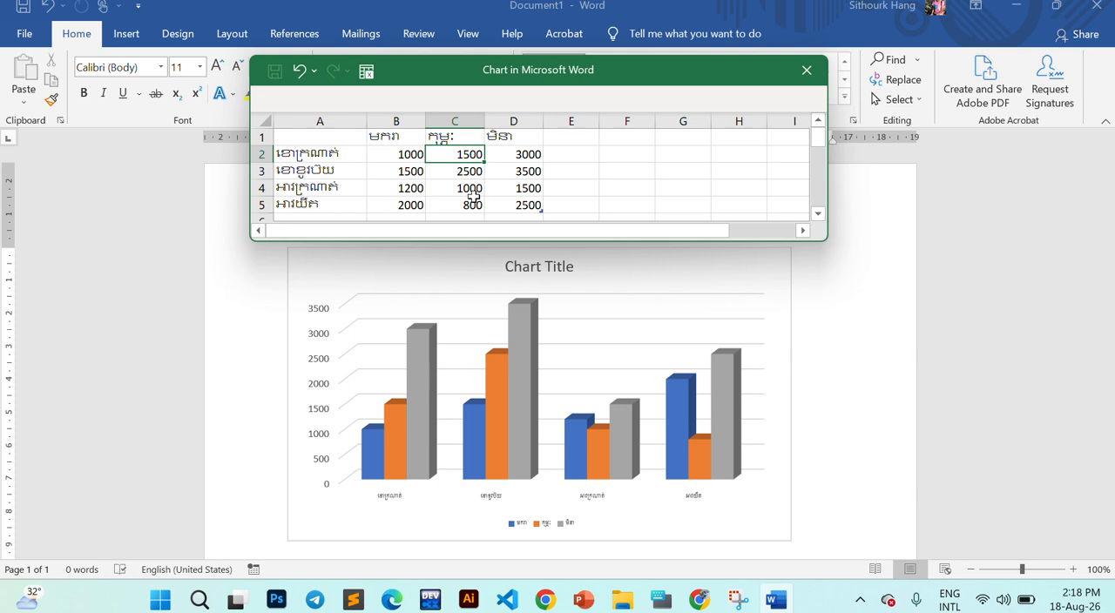
left_click_drag(399, 138, 488, 193)
left_click(468, 171)
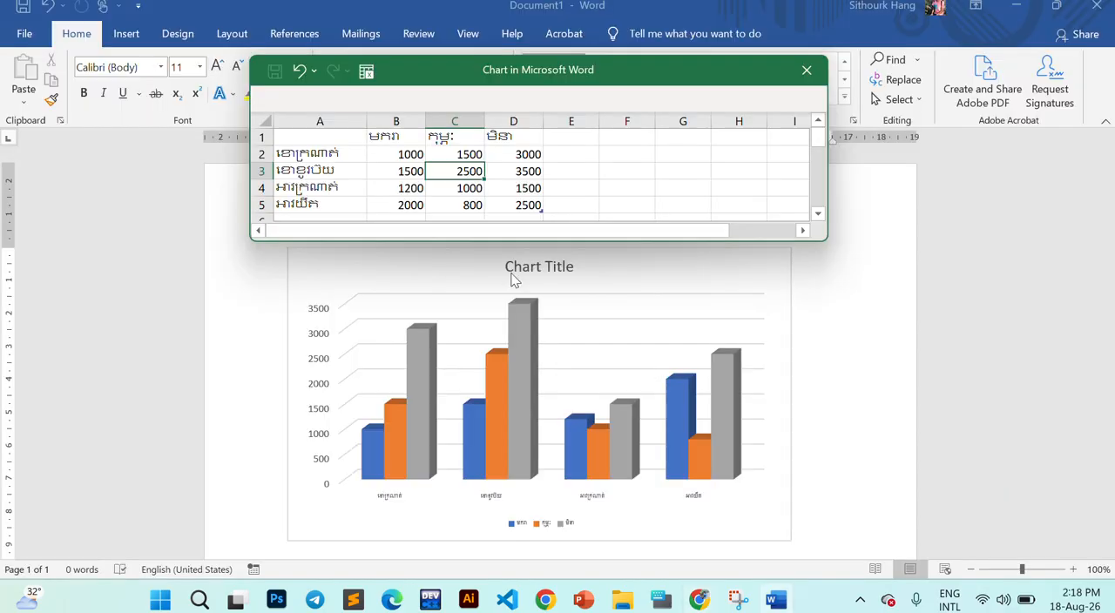
- Try adding a dollar sign to the value in B2 and undo the change
left_click(391, 153)
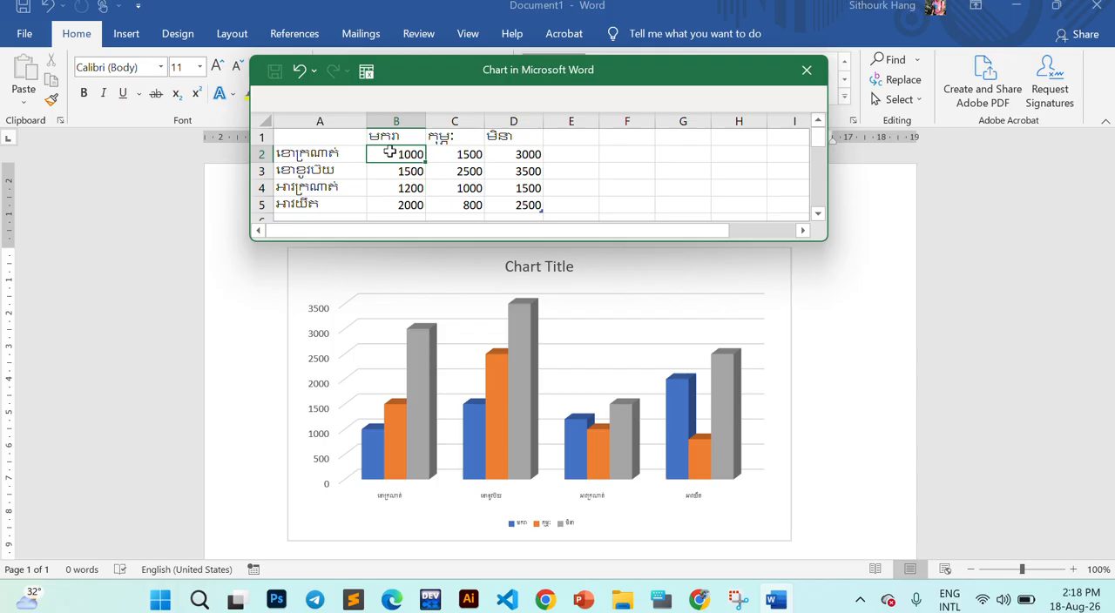
double_click(389, 152)
type("$")
left_click(523, 188)
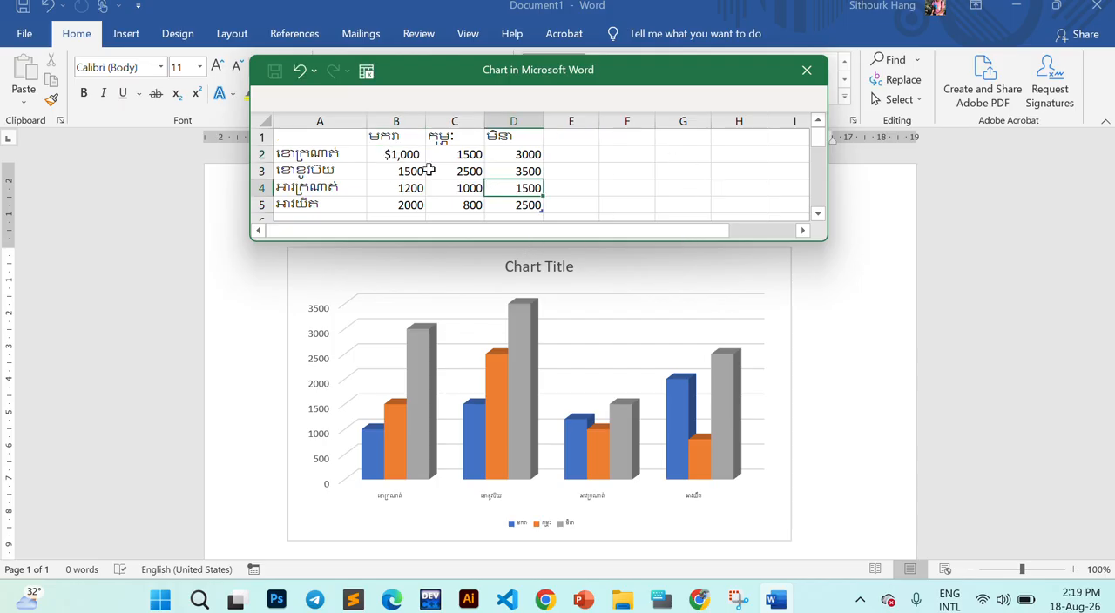
left_click(398, 154)
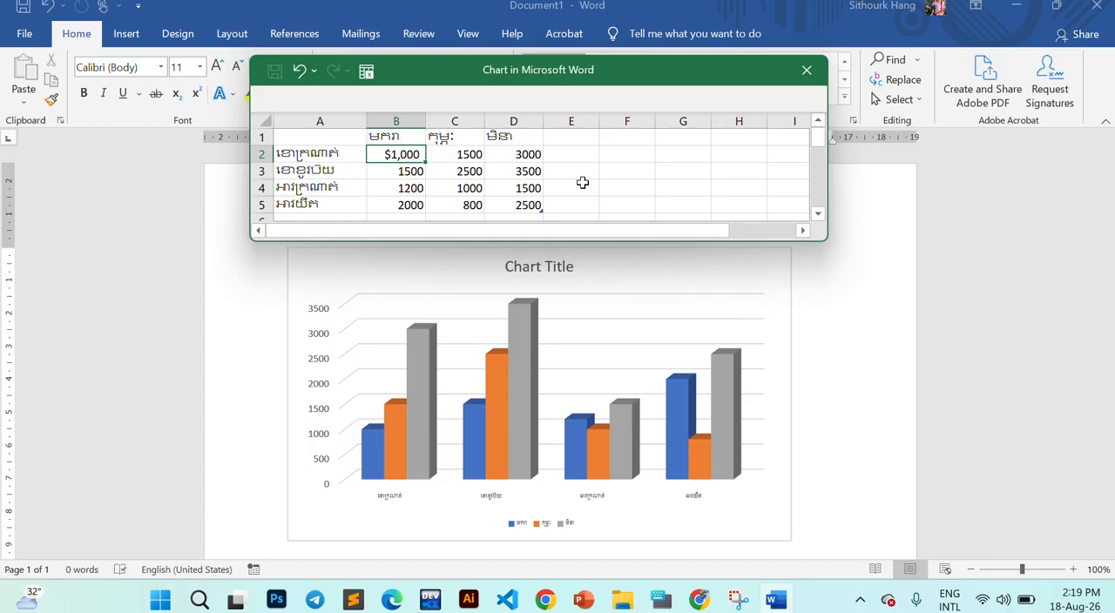
key("ctrl+z")
left_click(505, 173)
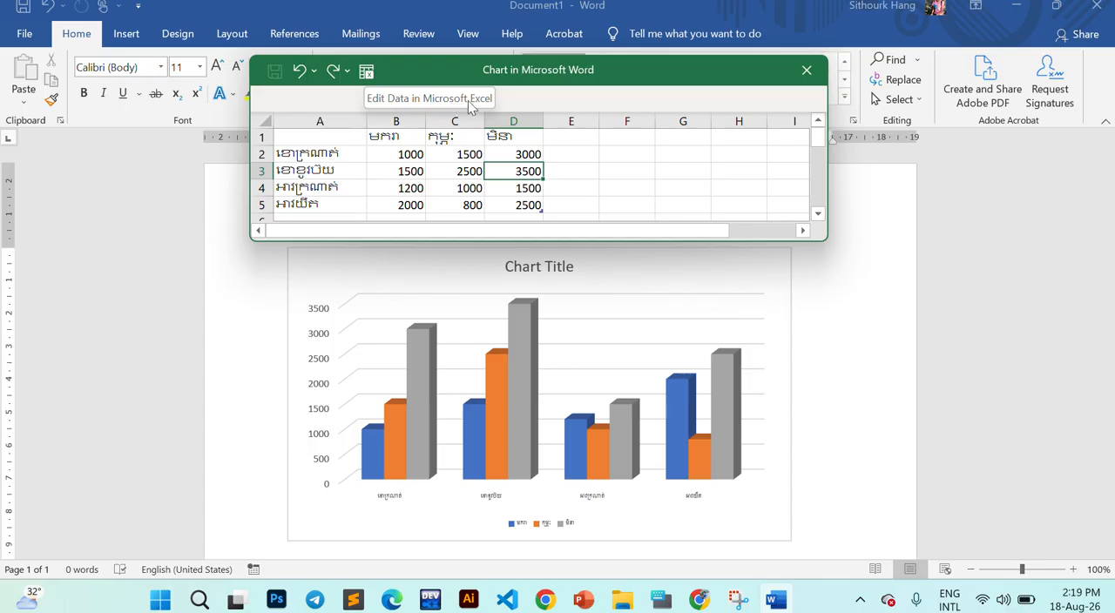
- Open the chart data in Excel for editing and move its window aside so the chart in Word stays visible
left_click(365, 73)
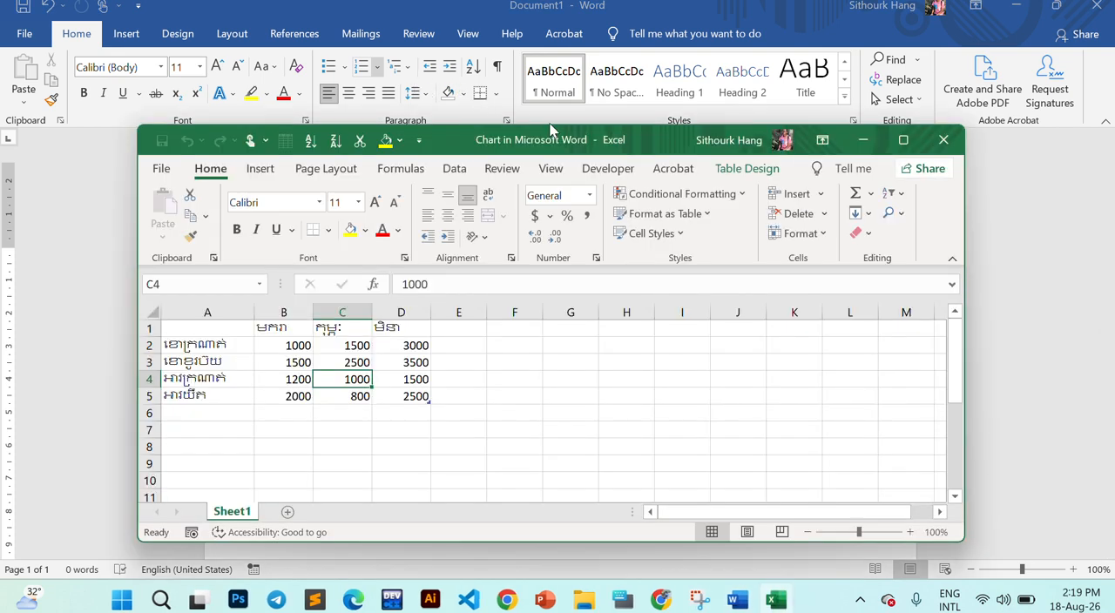
left_click_drag(643, 148, 902, 148)
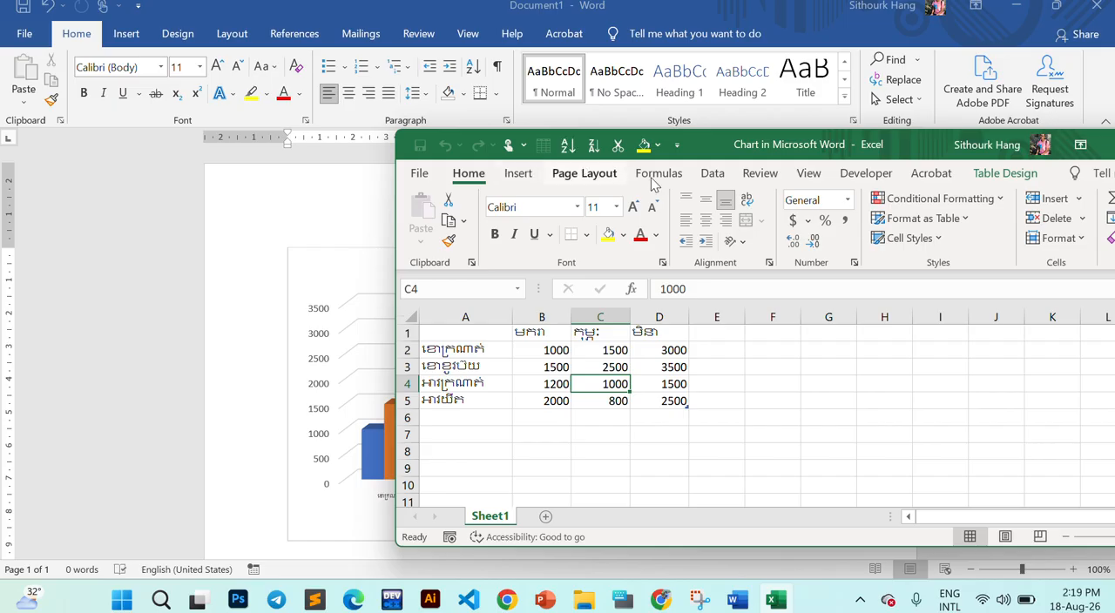
left_click(713, 366)
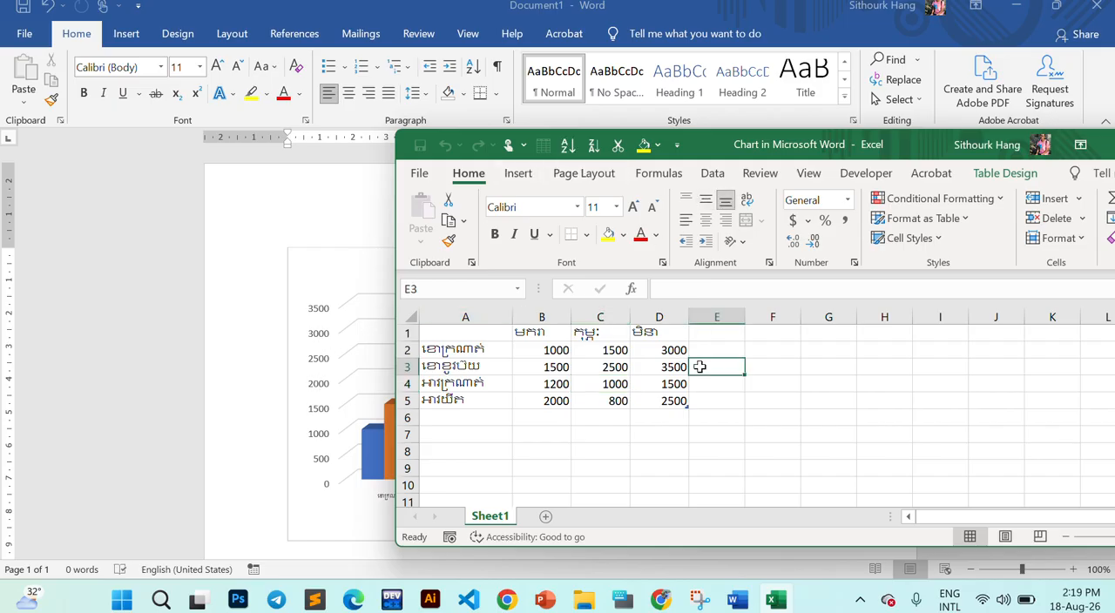
left_click(674, 370)
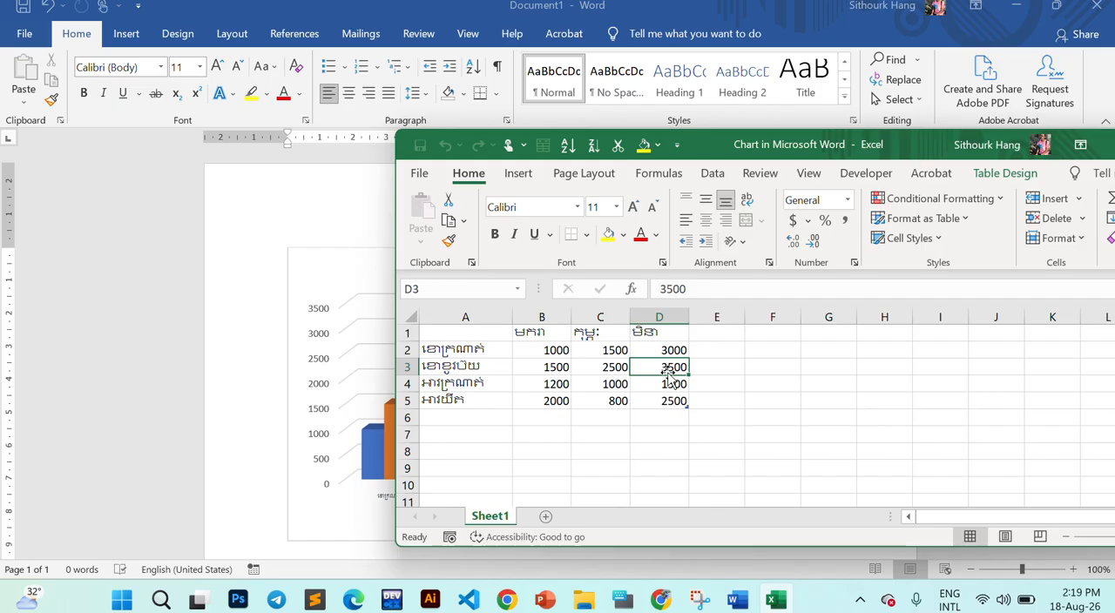
left_click_drag(706, 148, 861, 150)
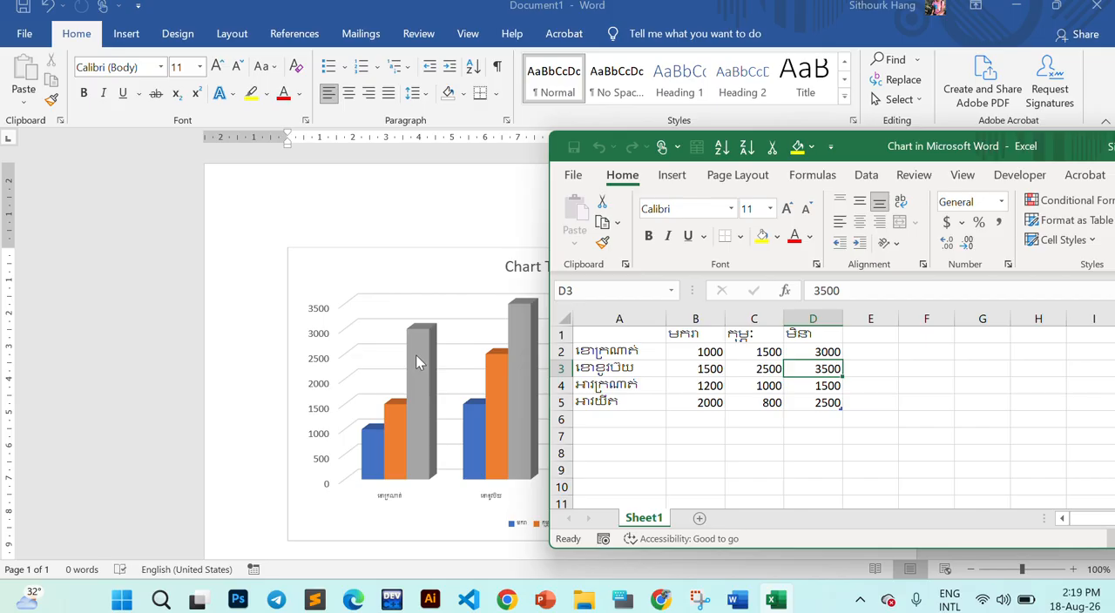
- Apply the Accounting Number Format in dollars to the values in B2:D5 and bring the Excel window back into view
left_click(685, 354)
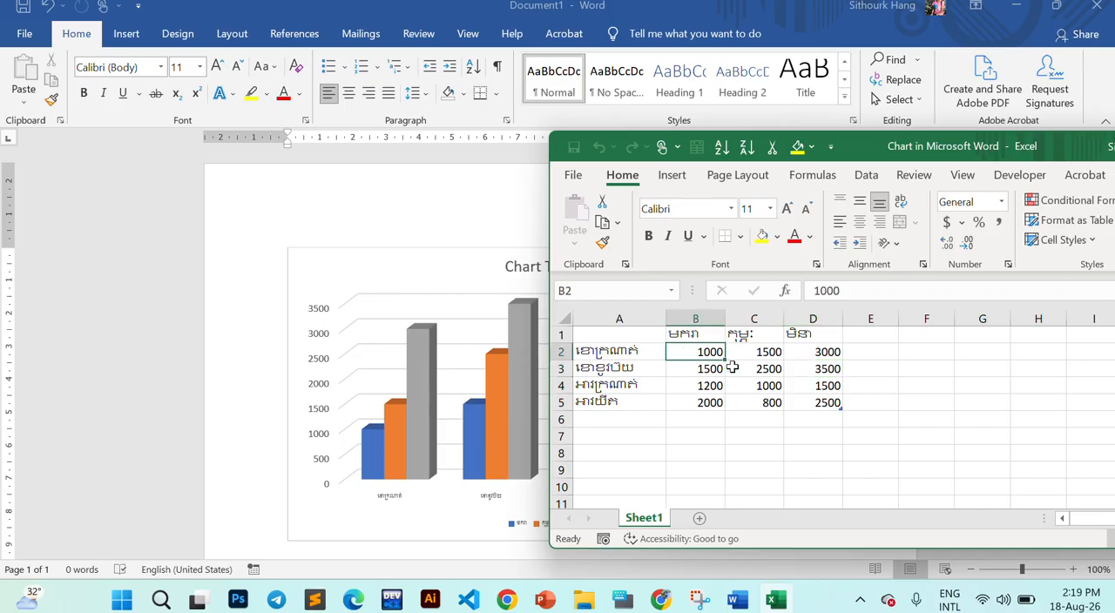
left_click(806, 387)
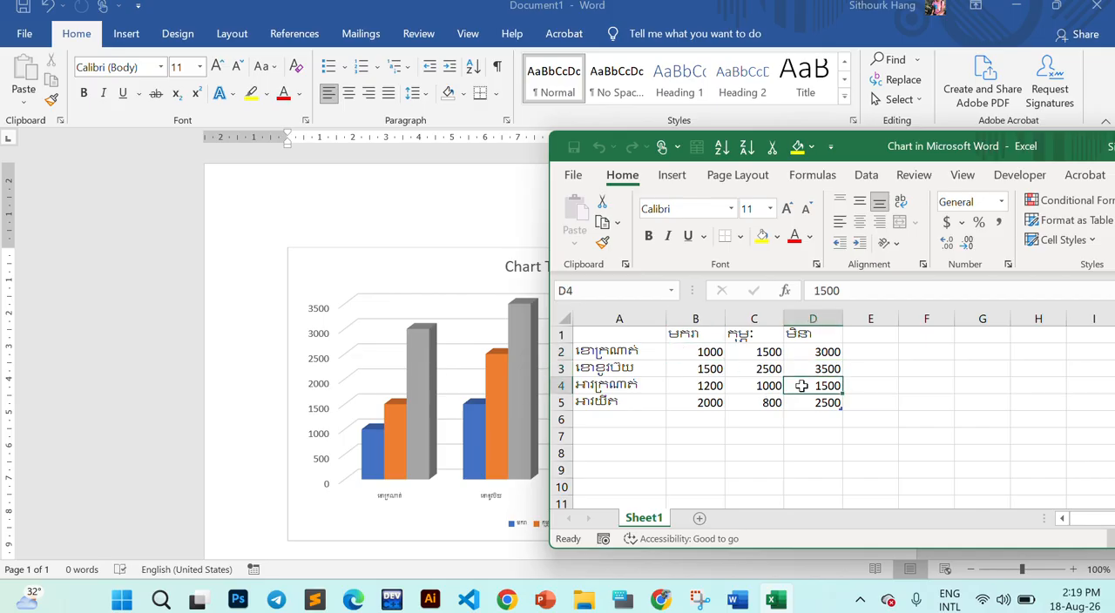
left_click(682, 349)
left_click_drag(682, 350, 819, 404)
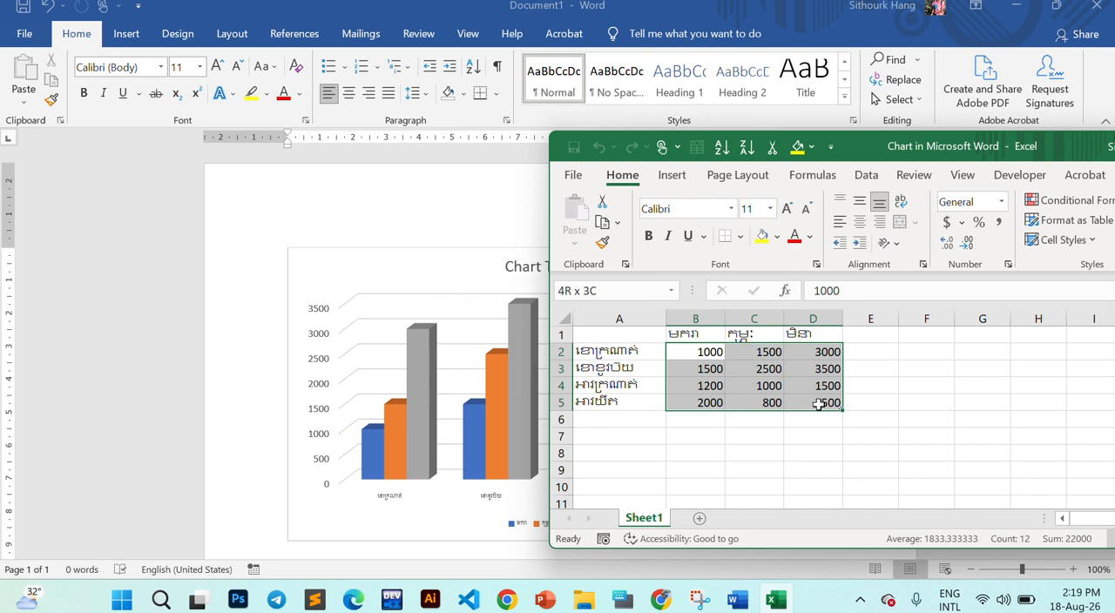
left_click(947, 226)
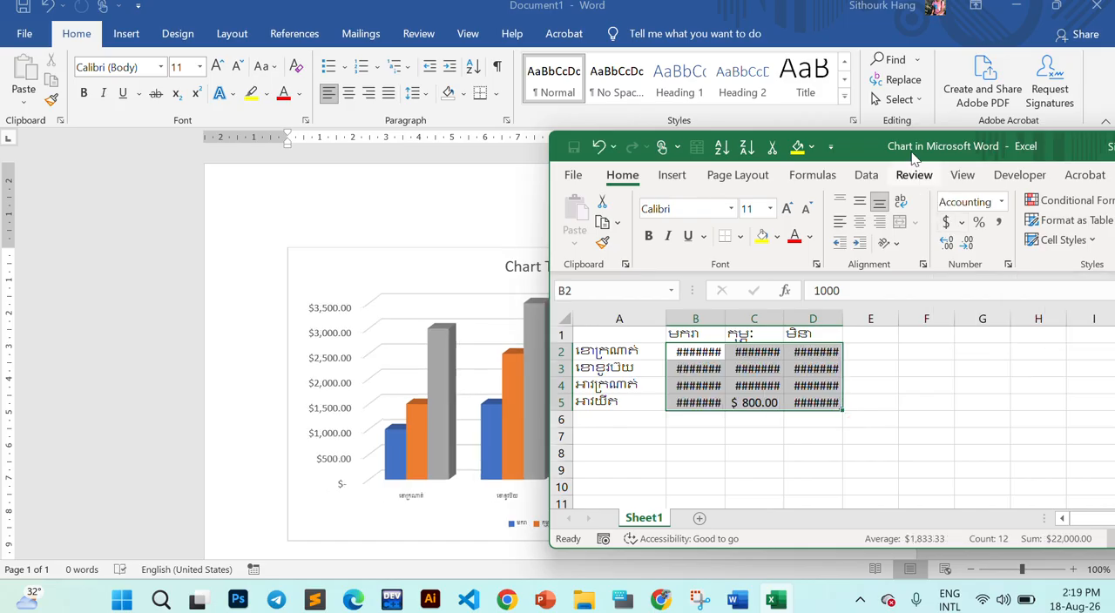
left_click_drag(882, 153, 634, 167)
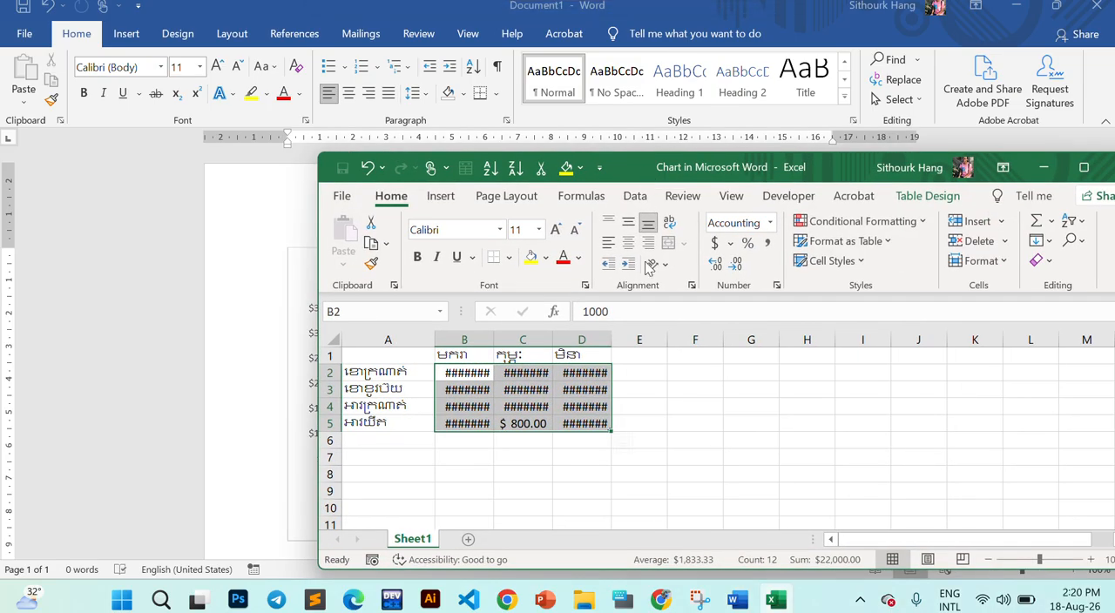
- Check the truncated cells in column D and widen columns D, C and B one by one to fit the dollar amounts
left_click(575, 408)
left_click(586, 392)
left_click(590, 375)
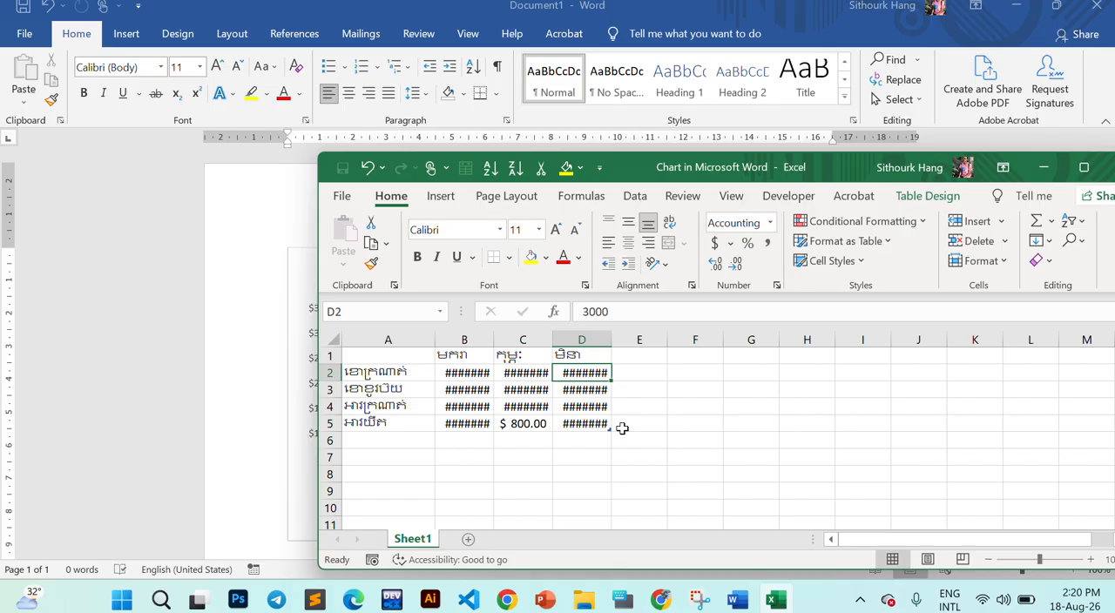
left_click(568, 387)
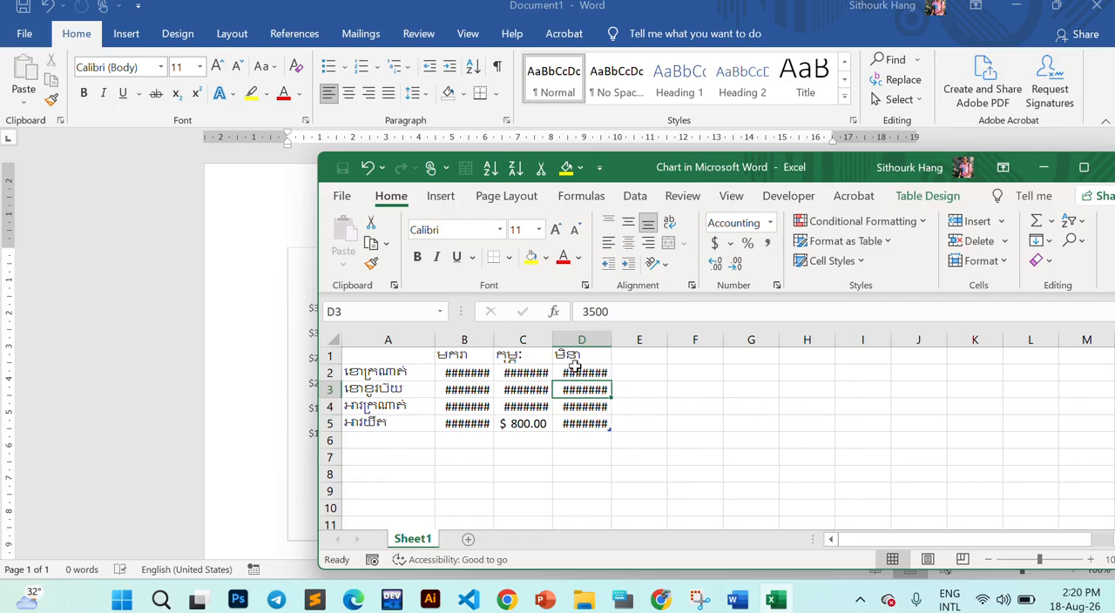
left_click(573, 371)
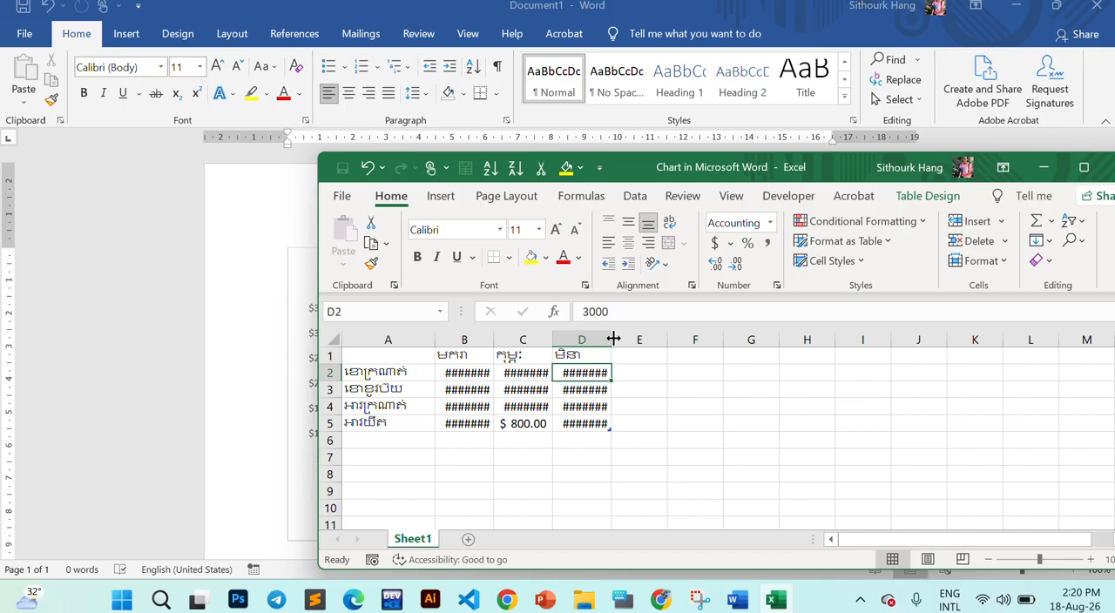
left_click_drag(613, 338, 656, 340)
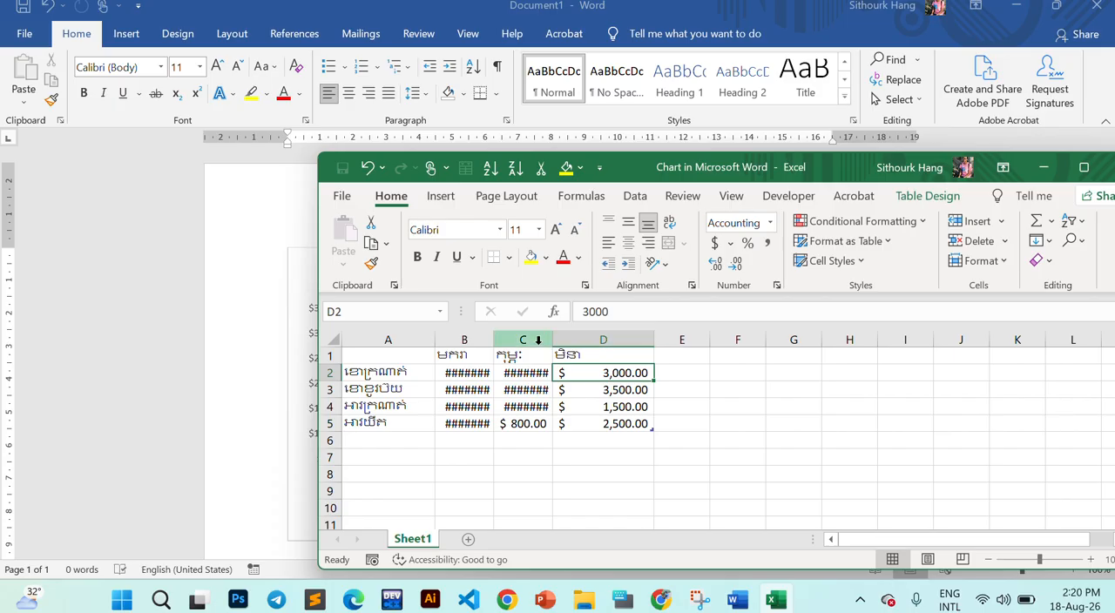
left_click_drag(552, 339, 579, 339)
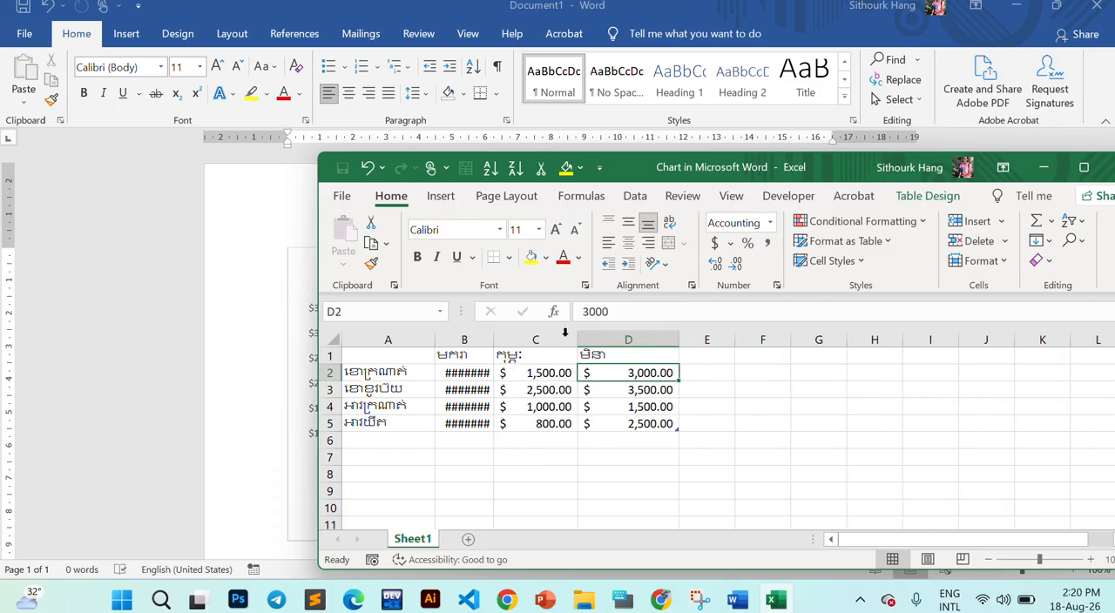
left_click_drag(493, 339, 523, 342)
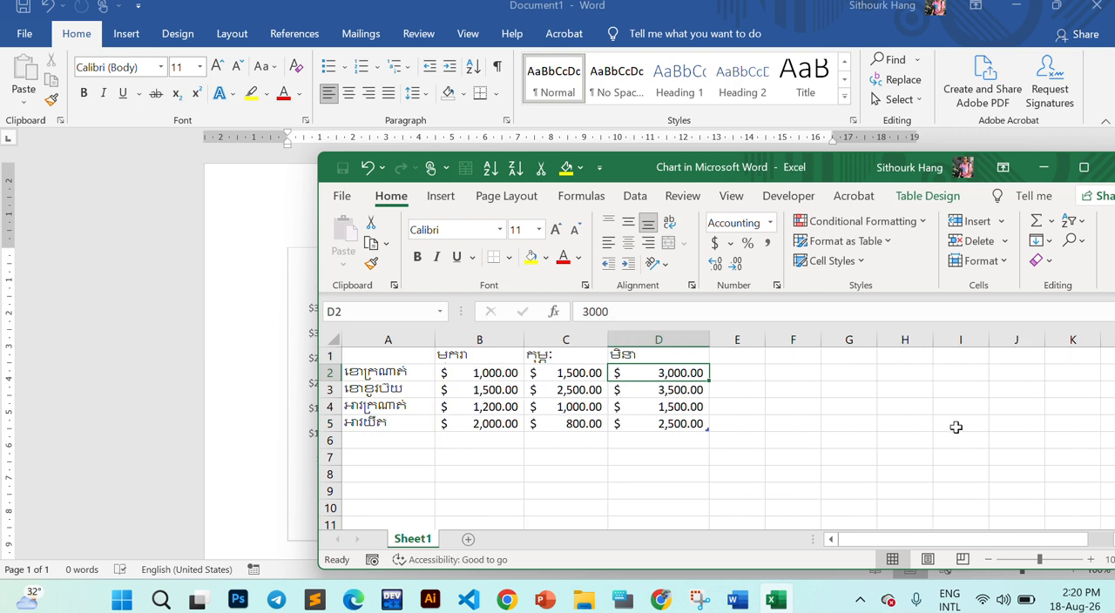
- Resize columns B to D together to one equal width that just fits the dollar amounts
left_click(741, 406)
left_click_drag(672, 357, 468, 423)
left_click(566, 386)
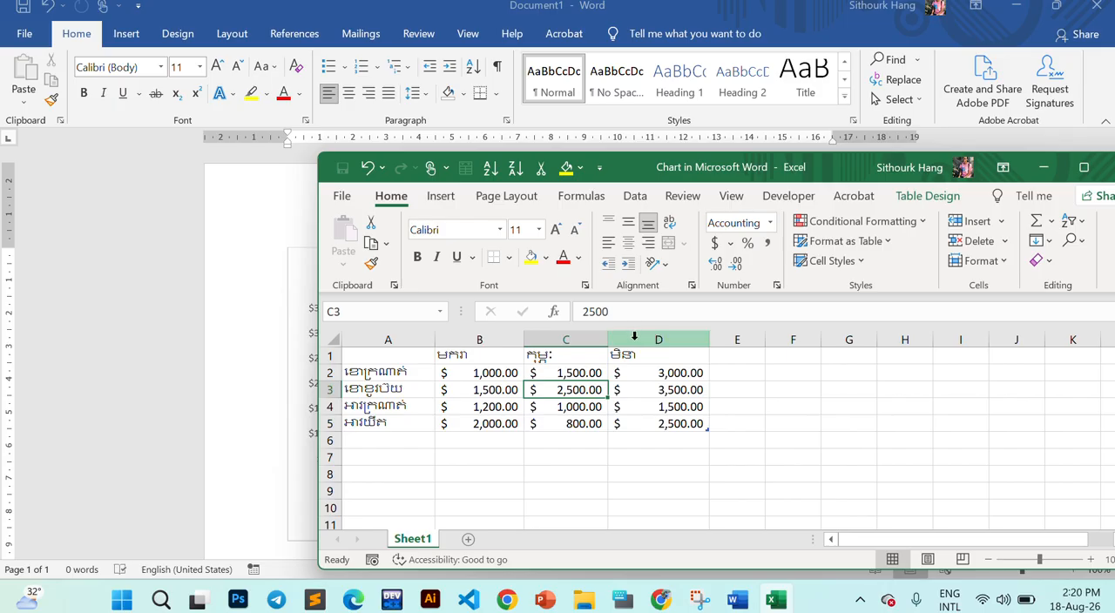
left_click_drag(634, 339, 463, 333)
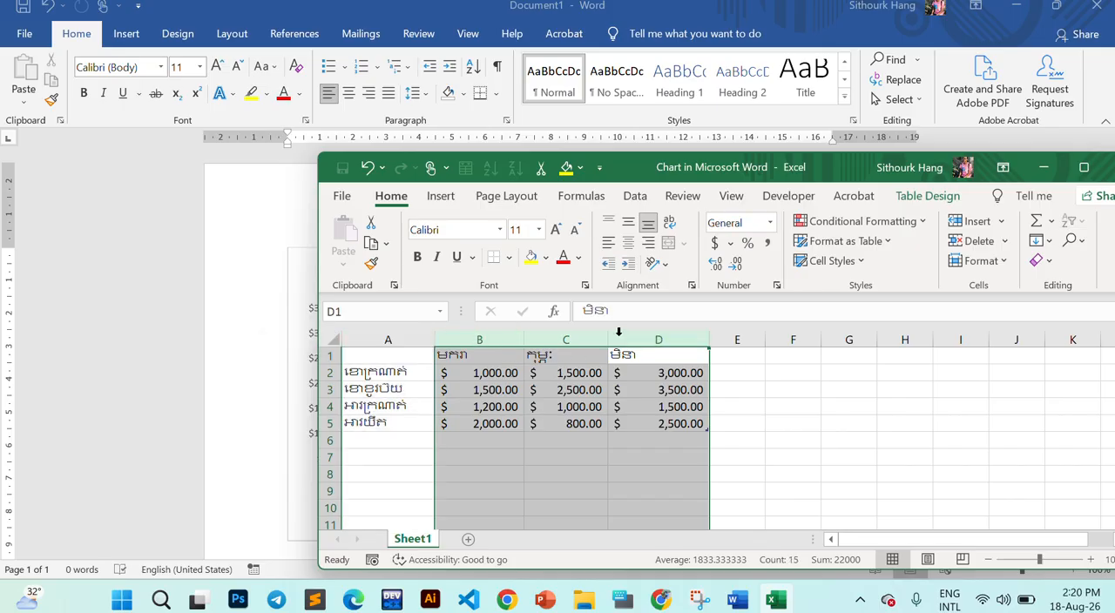
mouse_move(709, 339)
left_mouse_down()
mouse_move(639, 346)
mouse_move(727, 346)
left_mouse_up()
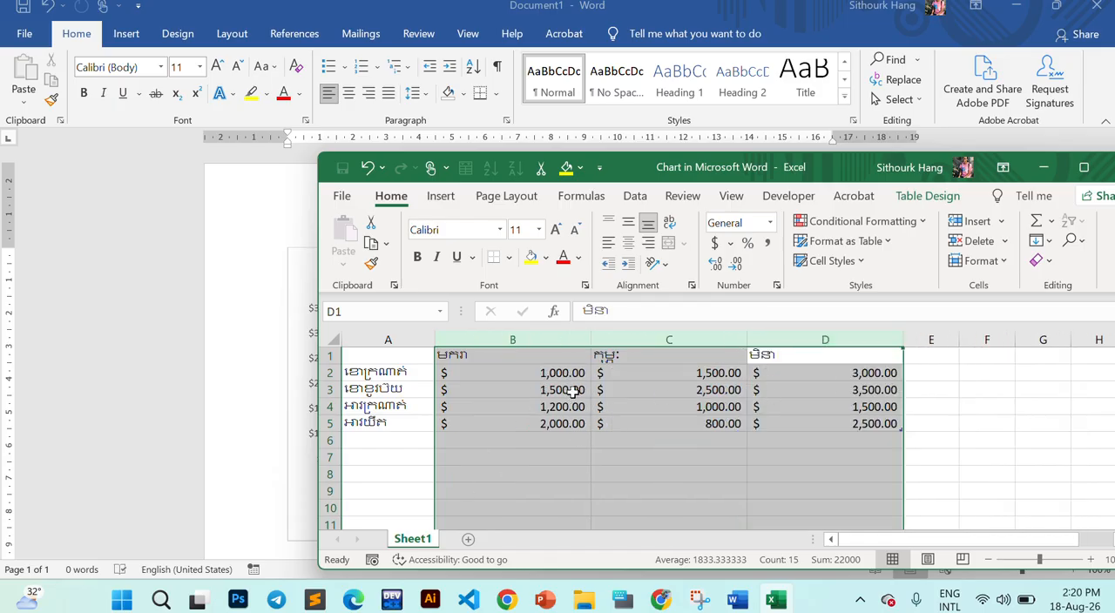
left_click_drag(590, 337, 502, 332)
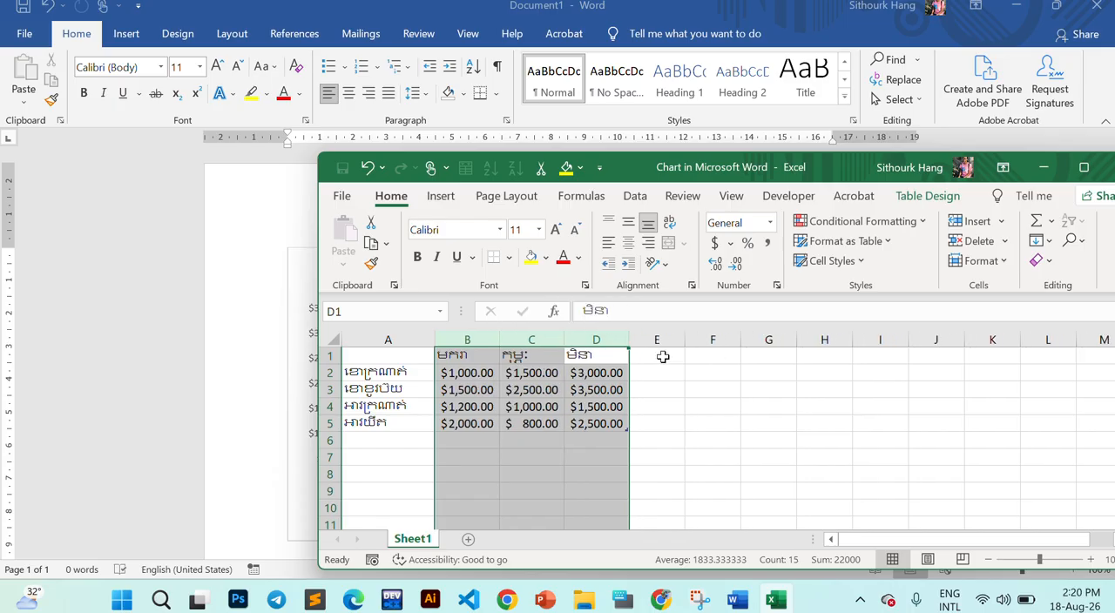
left_click(590, 404)
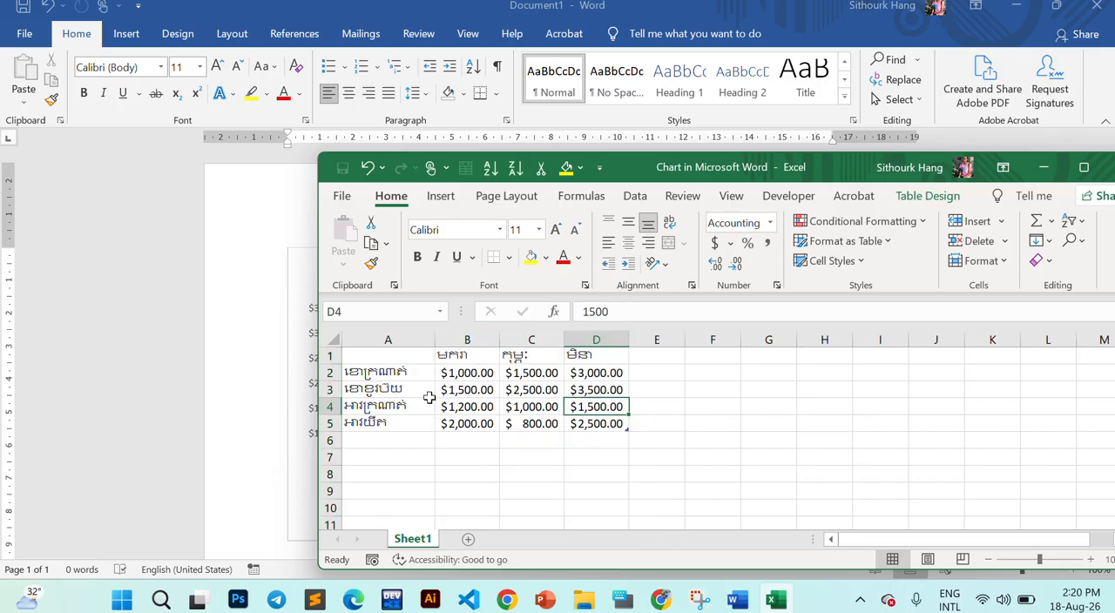
- Set the font of the category names in A2:A5 and the month headers in B1:D1 to !Khmer OS Siemreap
left_click_drag(380, 373, 386, 420)
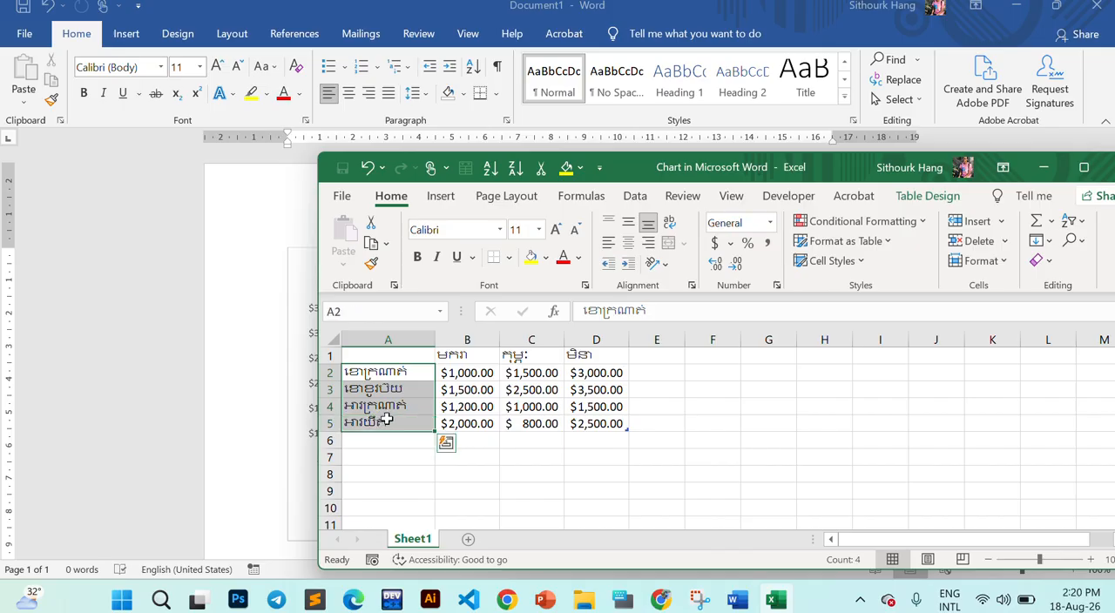
left_click(500, 230)
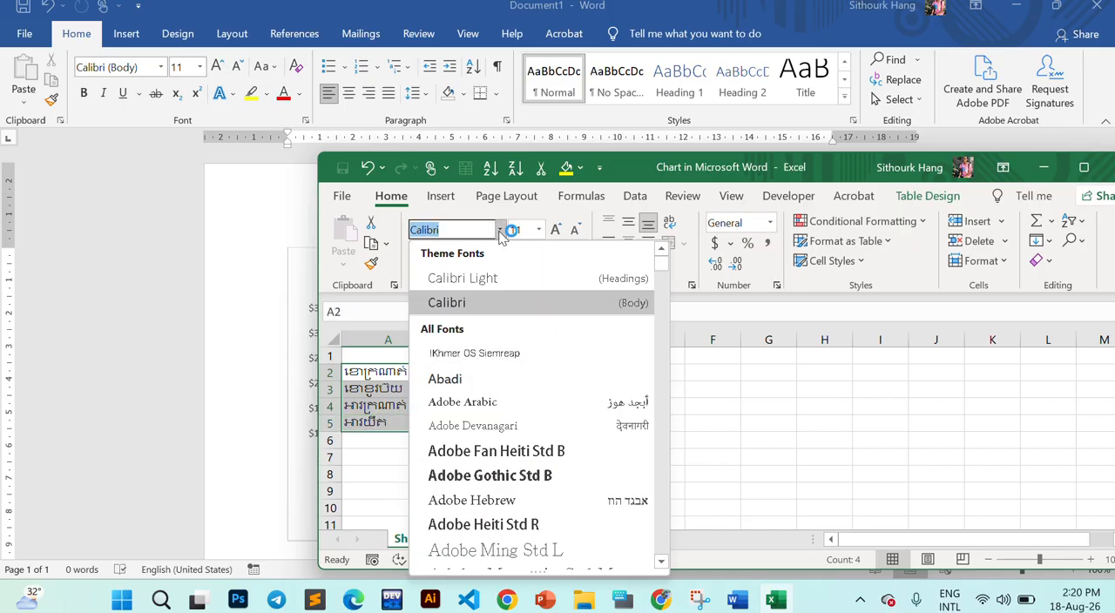
left_click(473, 353)
left_click_drag(485, 353, 601, 355)
left_click(500, 230)
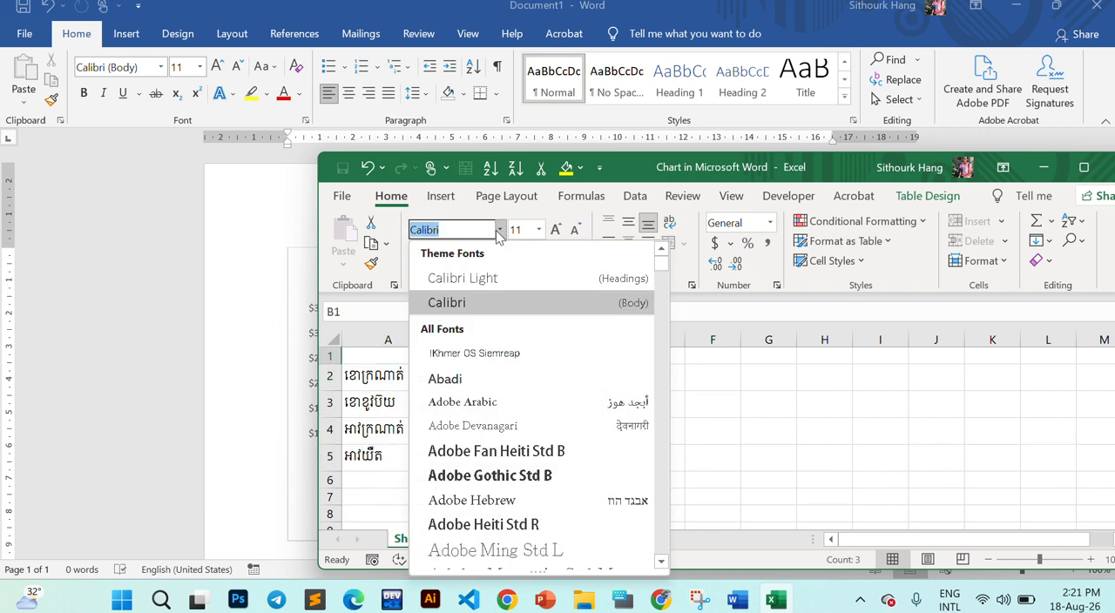
left_click(470, 350)
- Move the chart data window to uncover the chart's lower labels and close the data sheet
left_click_drag(835, 175, 609, 76)
left_click(424, 340)
left_click(282, 339)
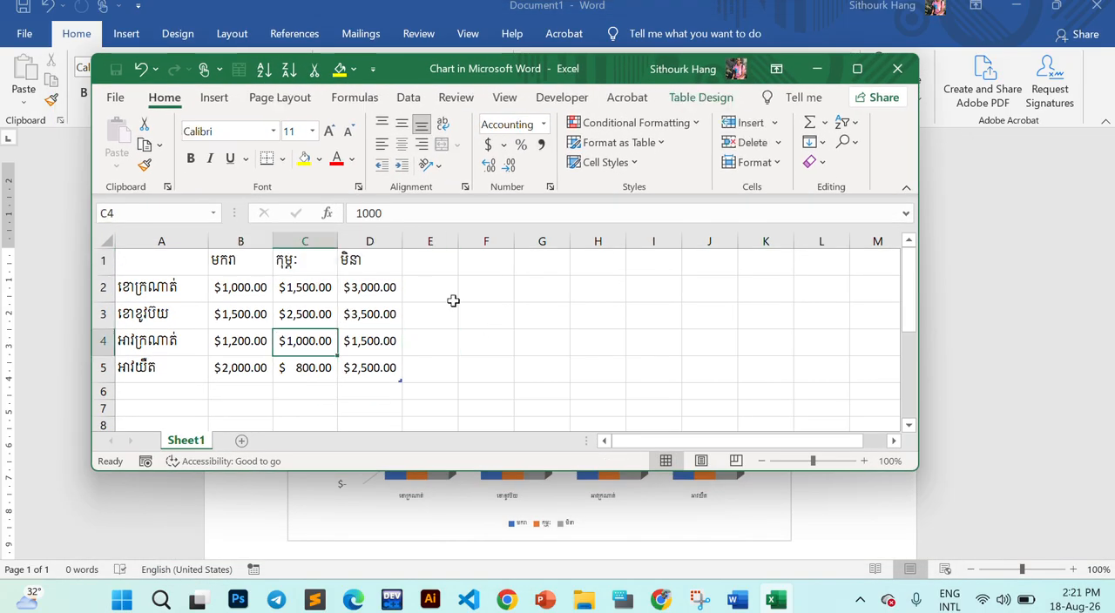
left_click(899, 69)
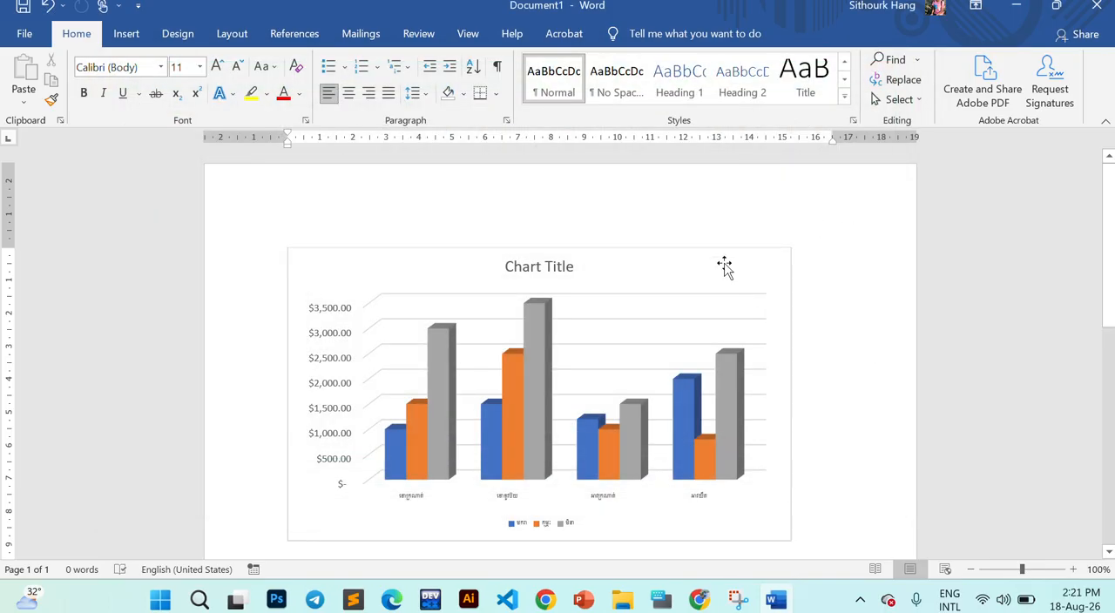
- Set the font of the chart's horizontal axis labels to !Khmer OS Siemreap
left_click(722, 268)
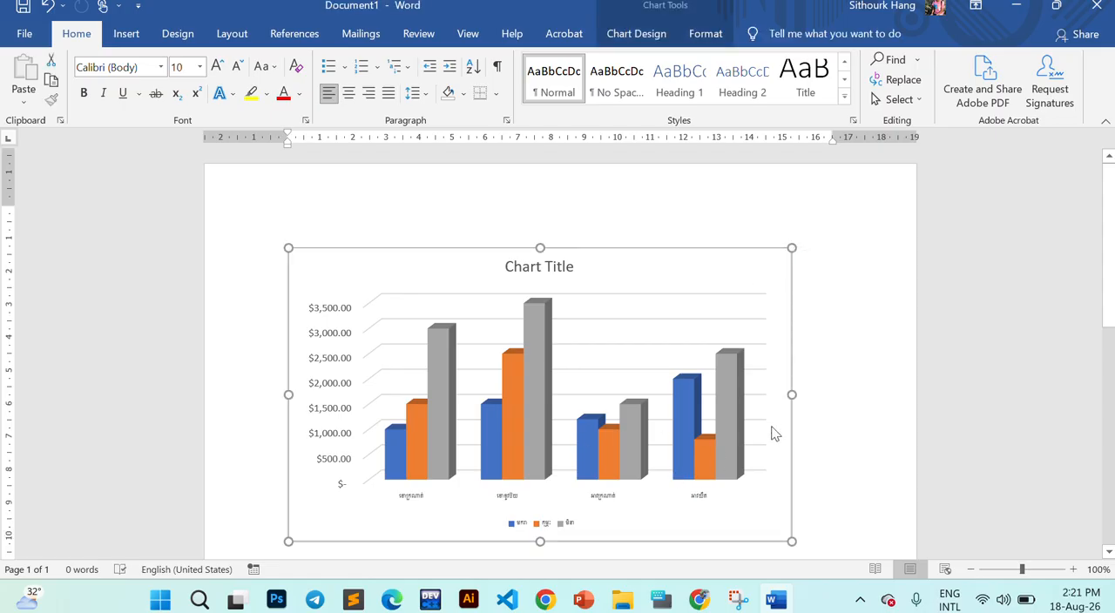
scroll(771, 433, "down", 1)
left_click(493, 455)
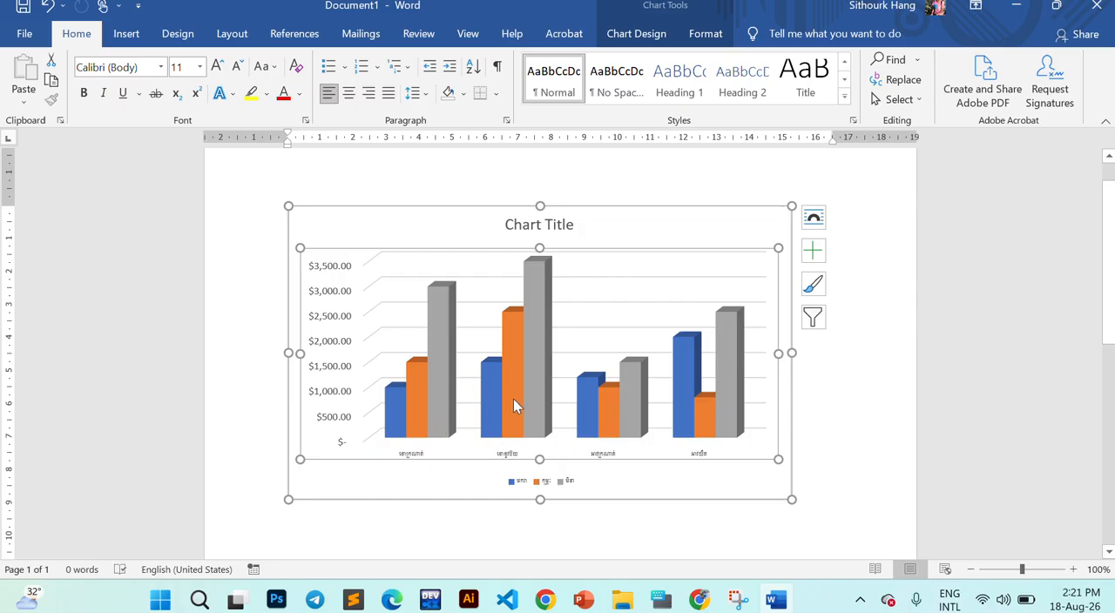
left_click(509, 454)
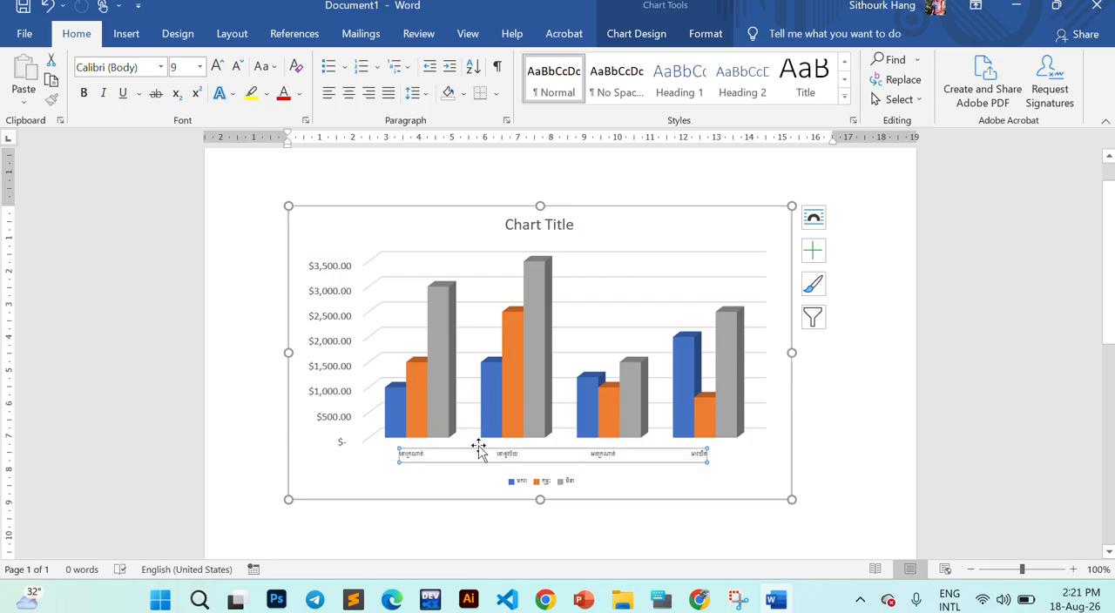
left_click(160, 67)
left_click(147, 177)
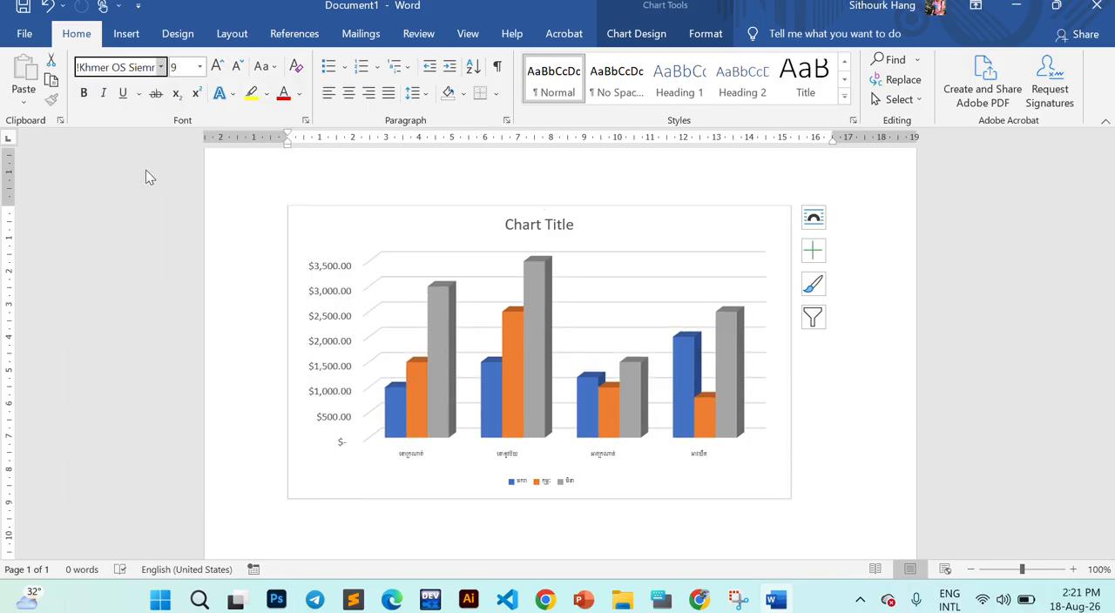
left_click(894, 328)
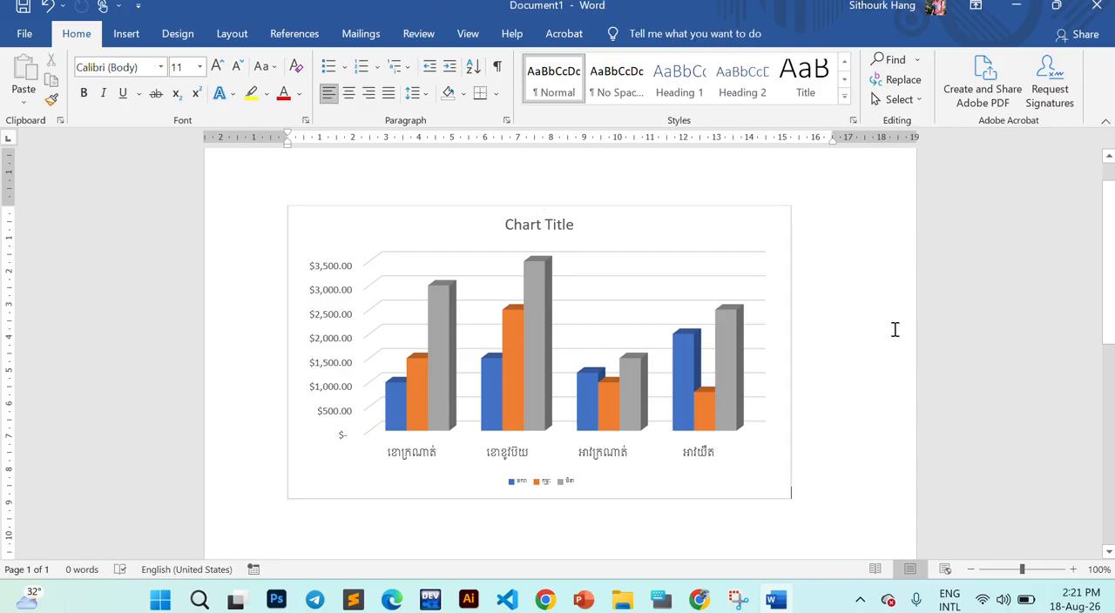
- Compare the chart's title, axis title, category labels and legend with the reference chart in 18.Chart.pdf in Chrome, and return to Word
left_click(562, 224)
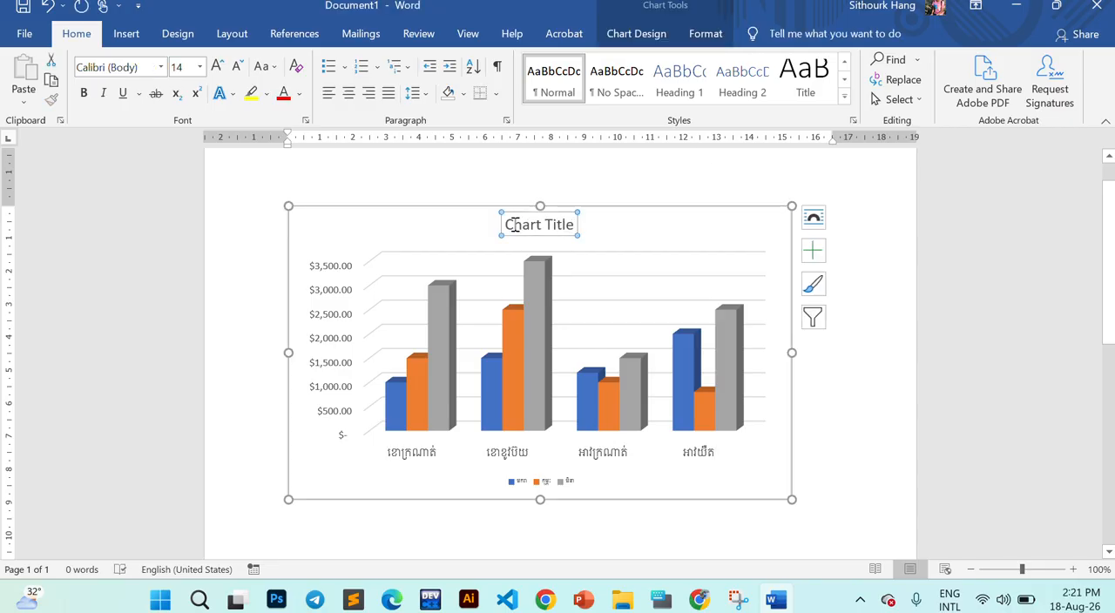
left_click_drag(507, 225, 573, 227)
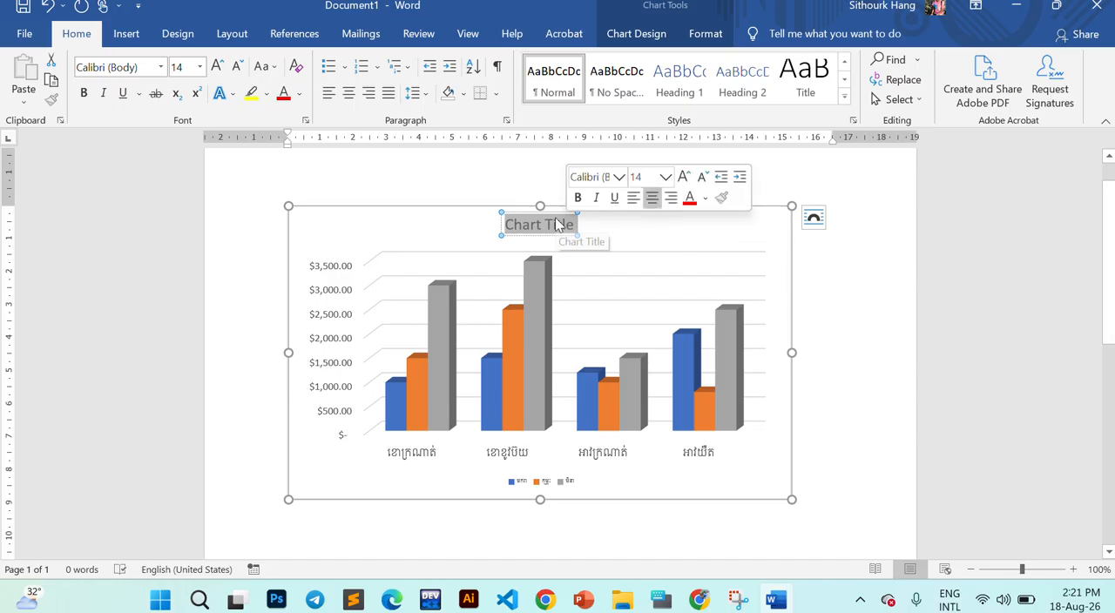
left_click(700, 599)
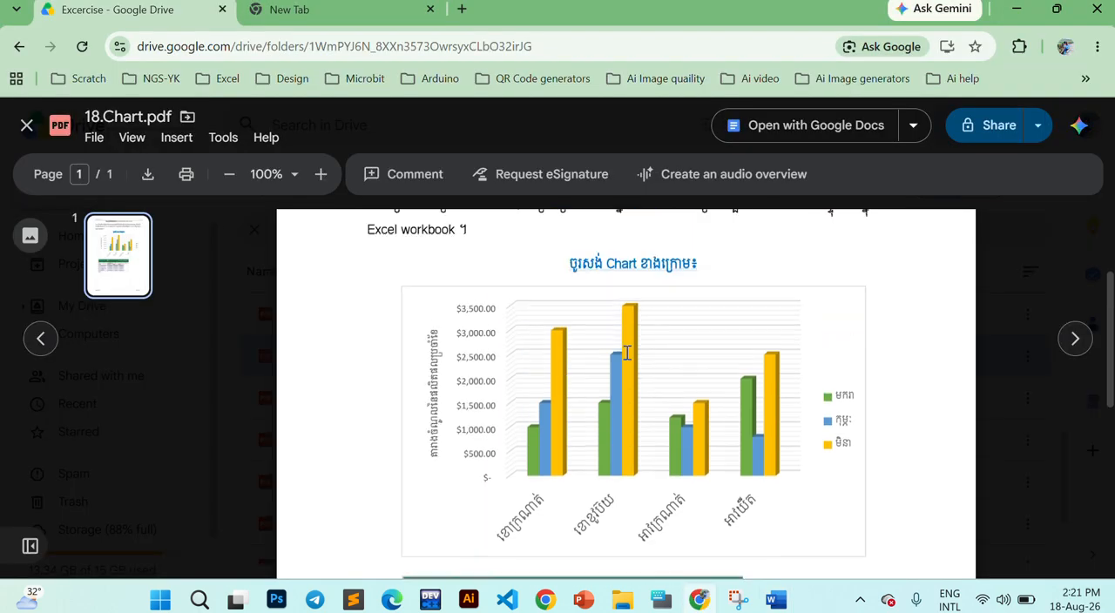
scroll(626, 352, "up", 2)
scroll(582, 394, "down", 3)
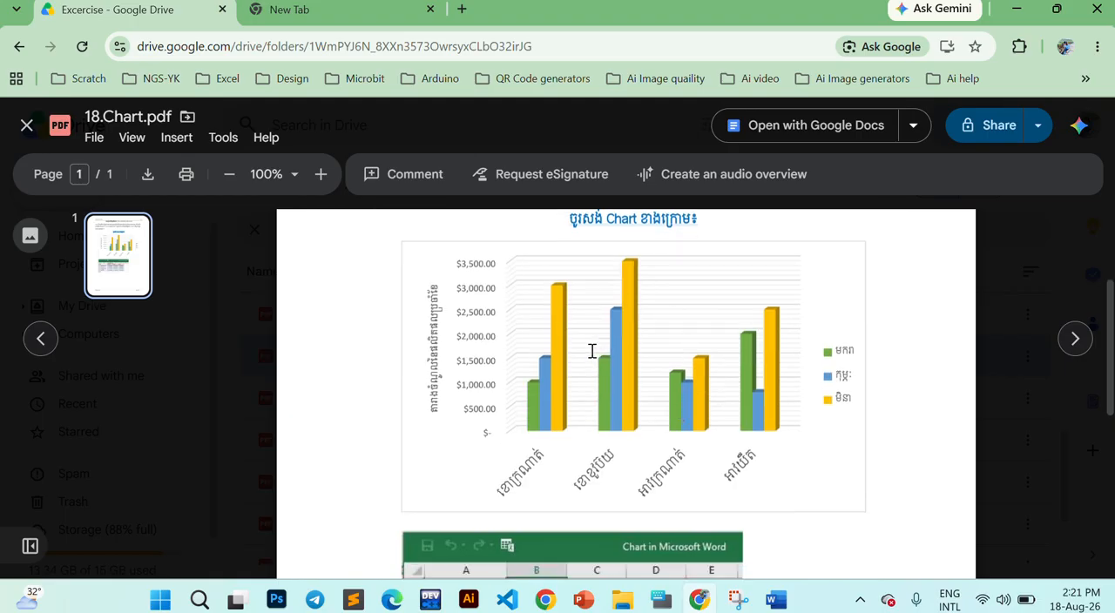
double_click(430, 294)
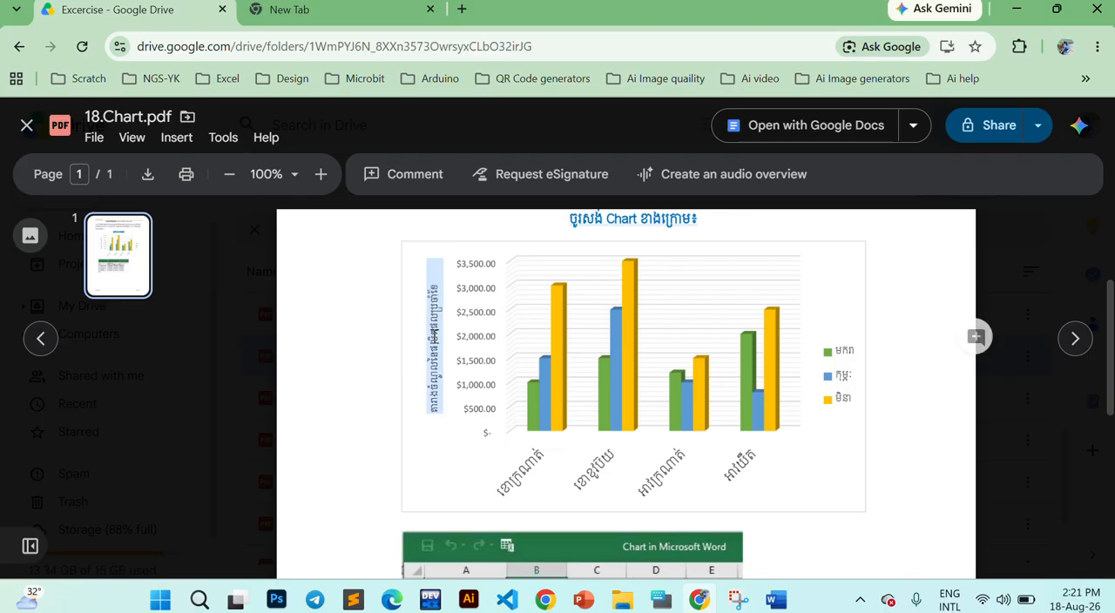
left_click(525, 450)
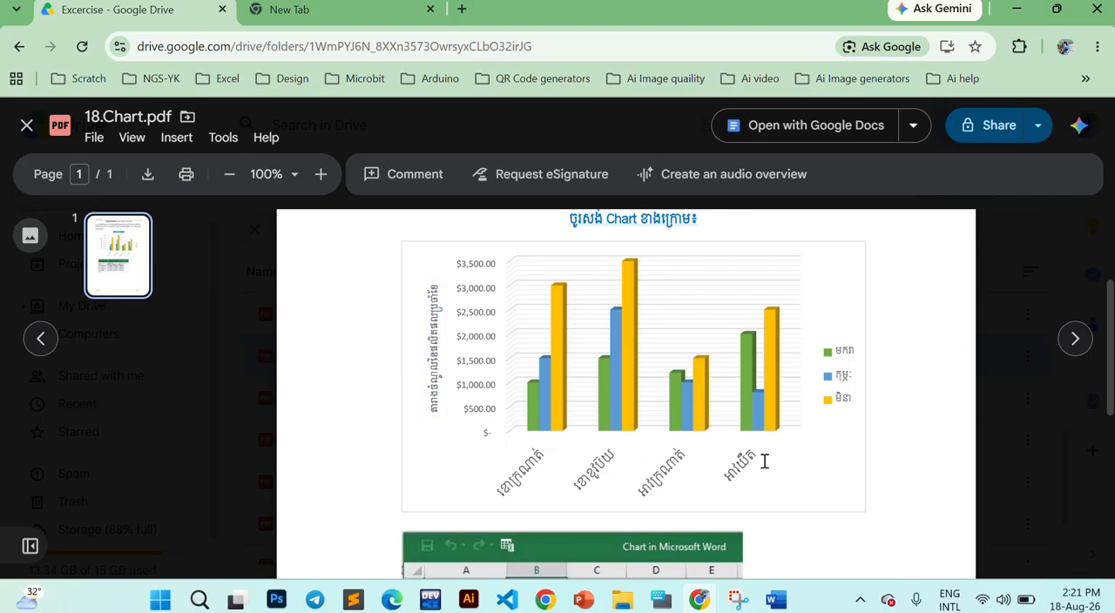
left_click_drag(847, 345, 848, 422)
left_click(849, 422)
left_click(776, 600)
left_click(897, 235)
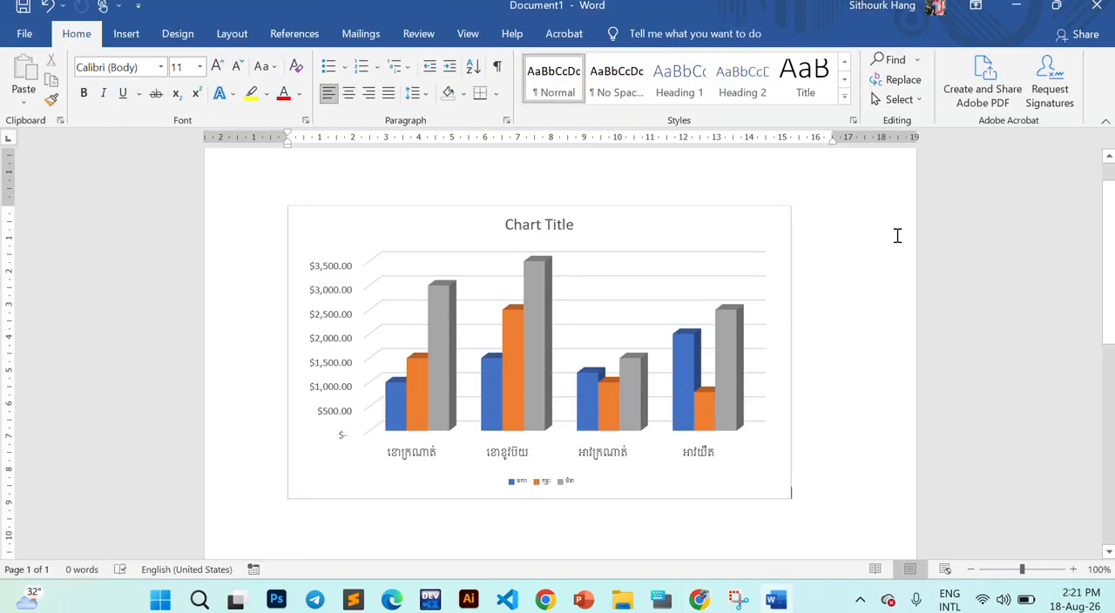
- Select the chart, restore the Word window to a floating size and enlarge it until the whole chart fits
left_click(669, 248)
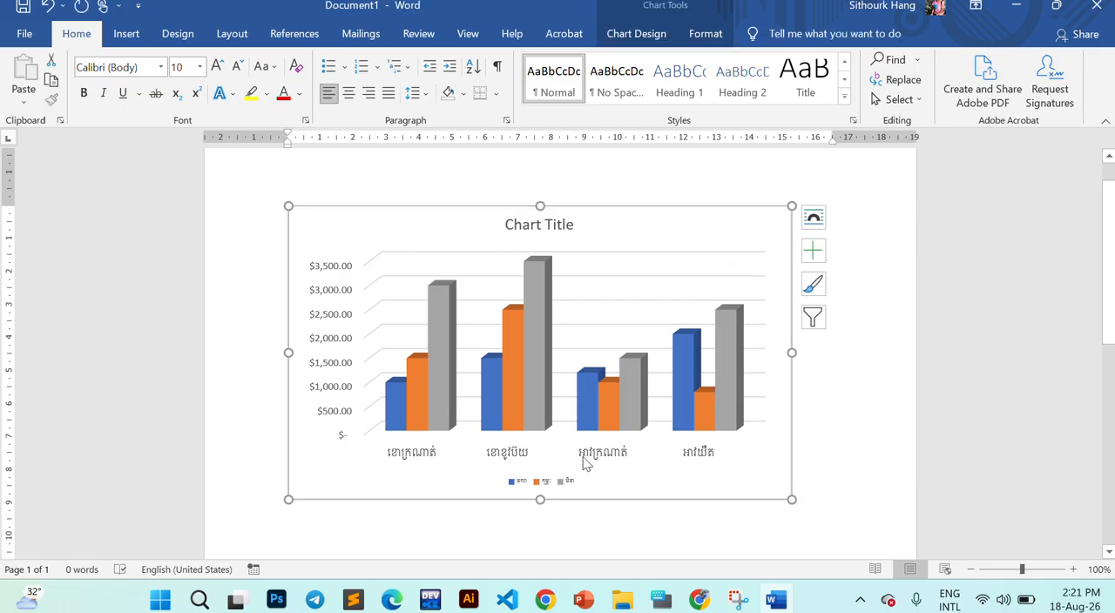
left_click(722, 41)
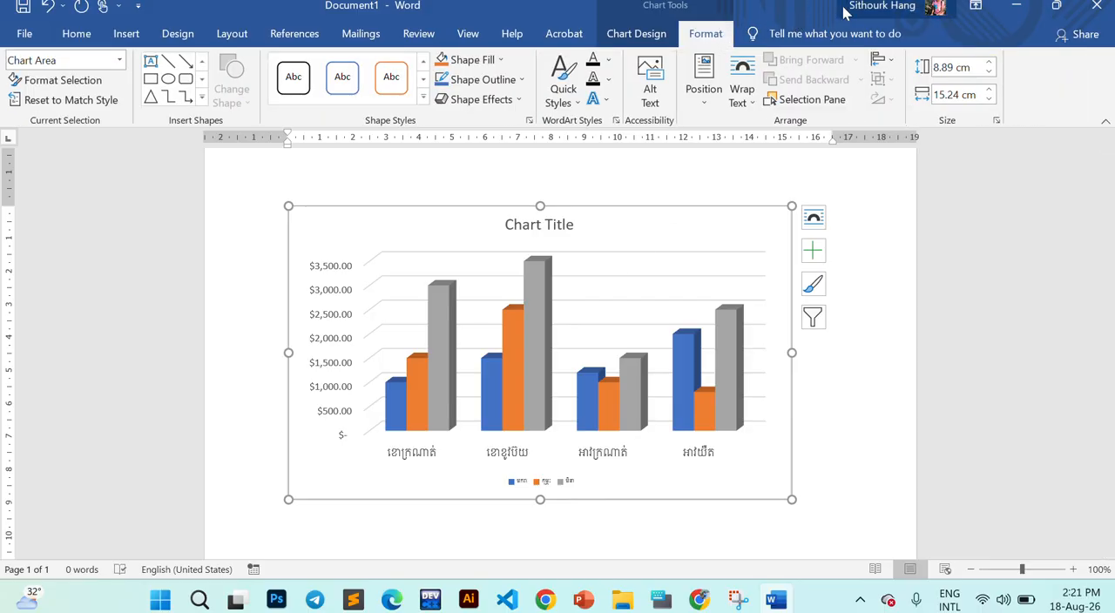
left_click_drag(819, 15, 694, 93)
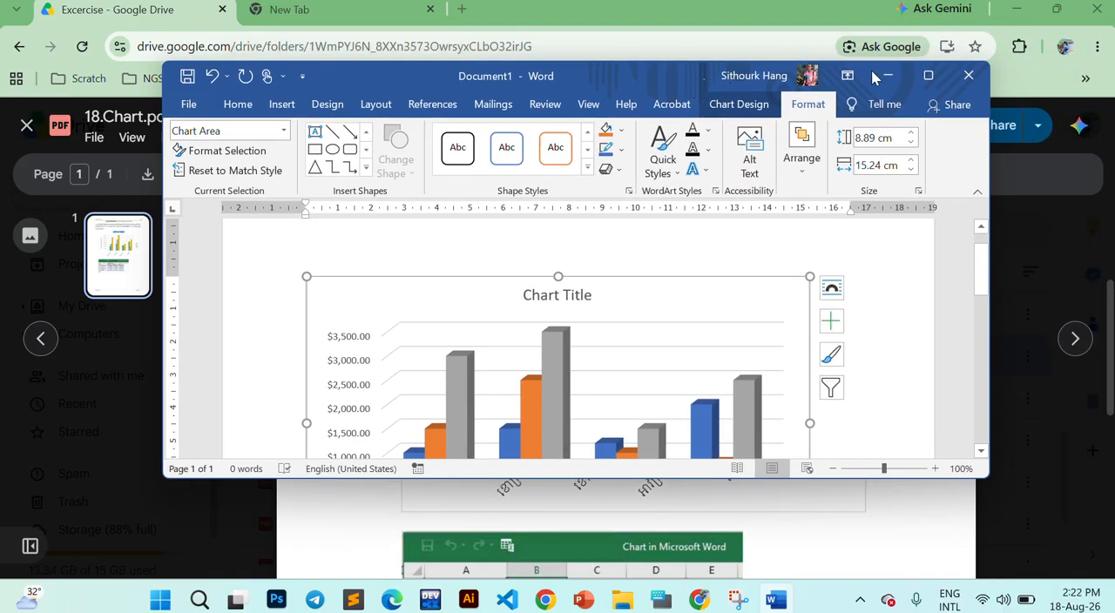
left_click_drag(982, 476, 1085, 581)
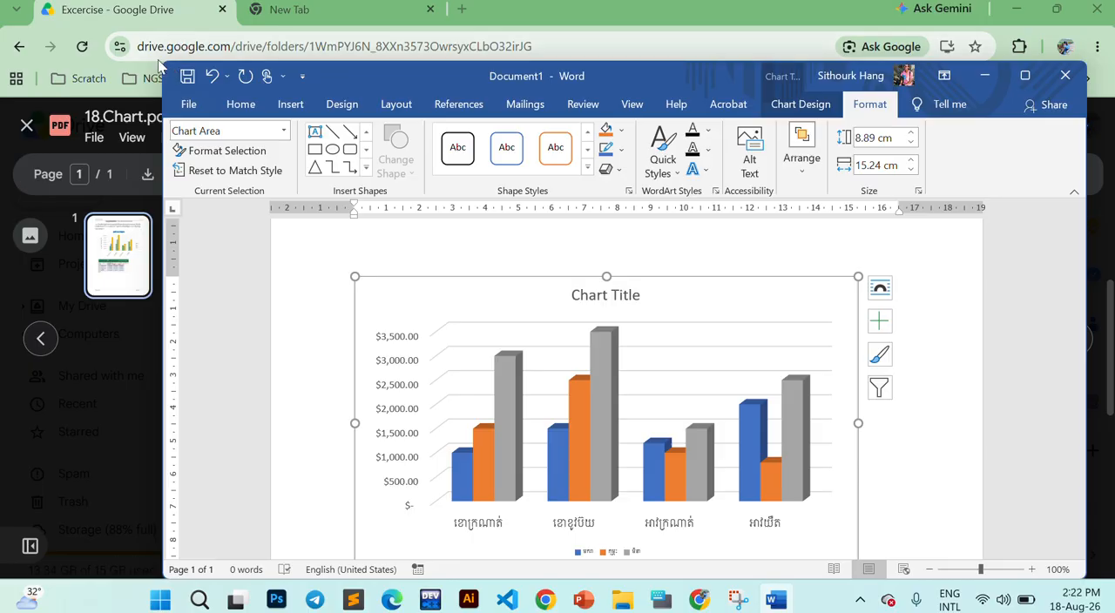
left_click_drag(166, 70, 27, 40)
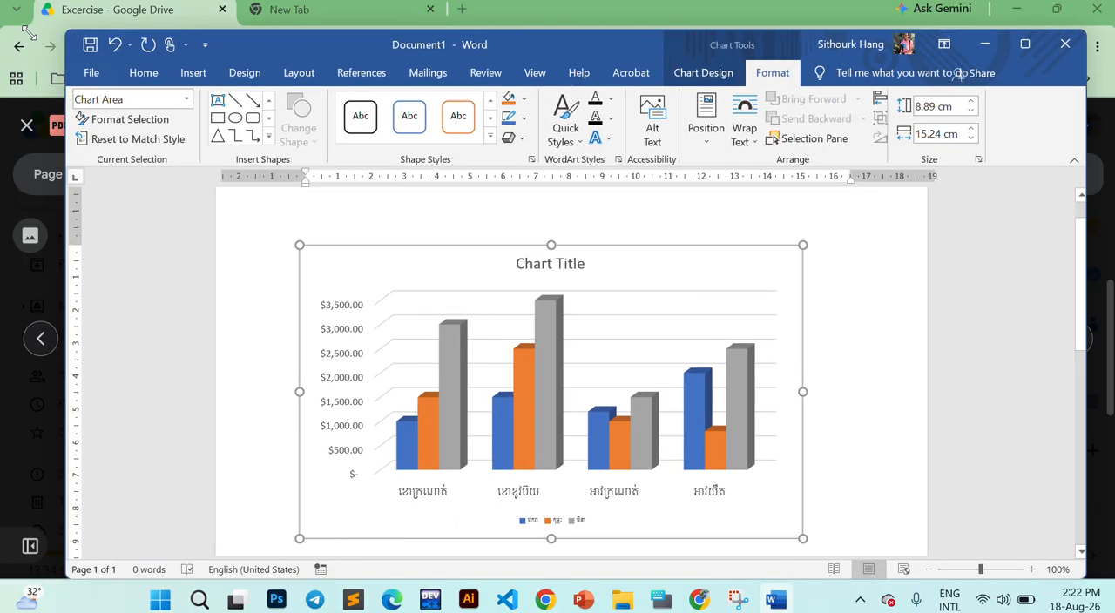
- Apply quick layout Layout 7 to the chart and delete the horizontal axis title
left_click(662, 75)
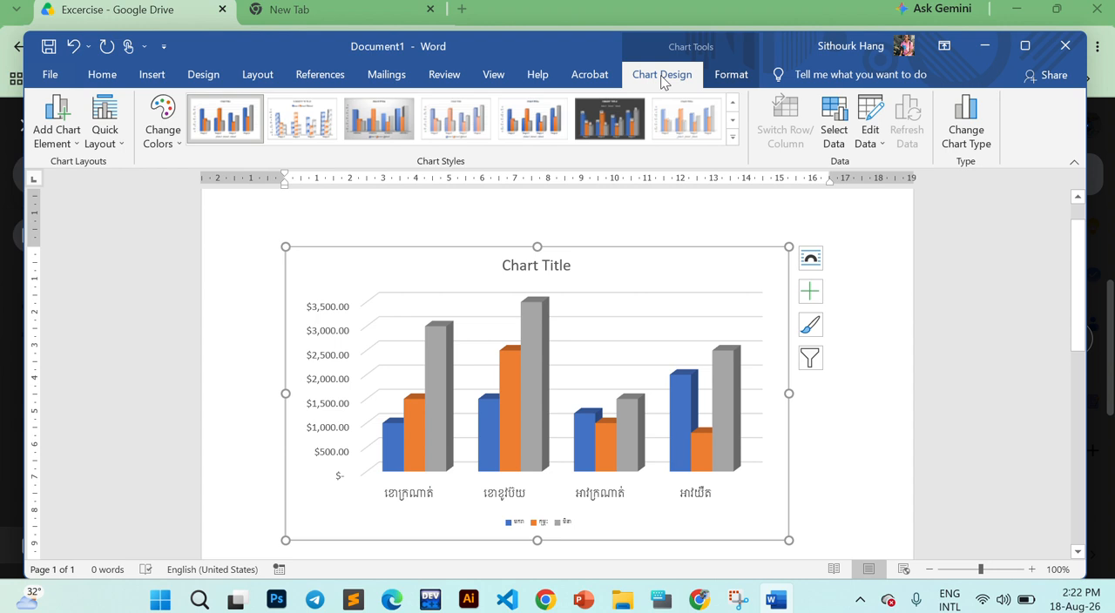
left_click(119, 141)
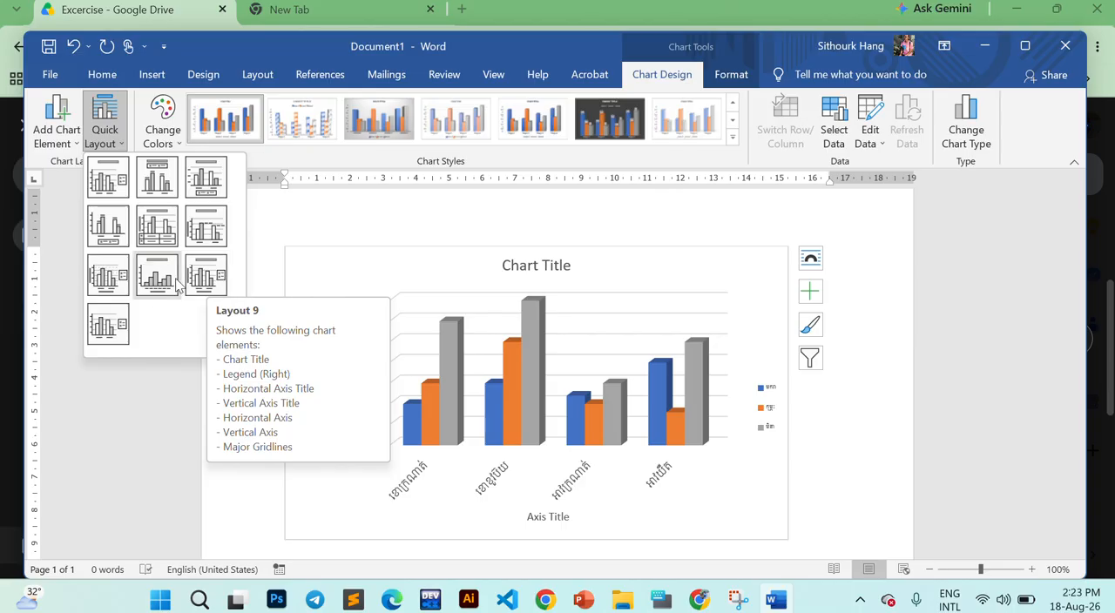
left_click(108, 276)
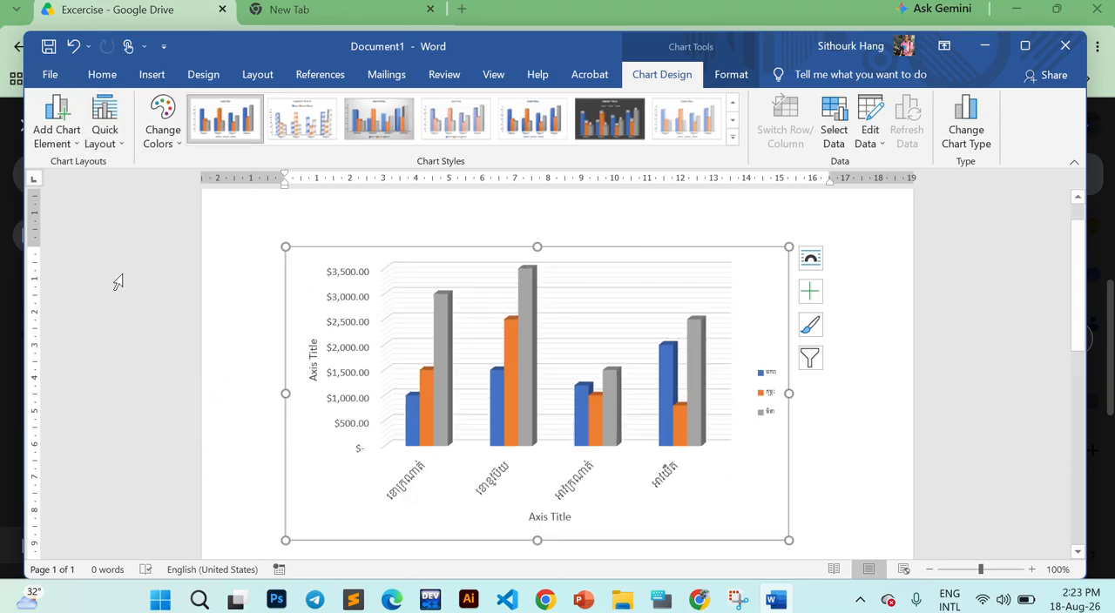
left_click(553, 520)
key("Delete")
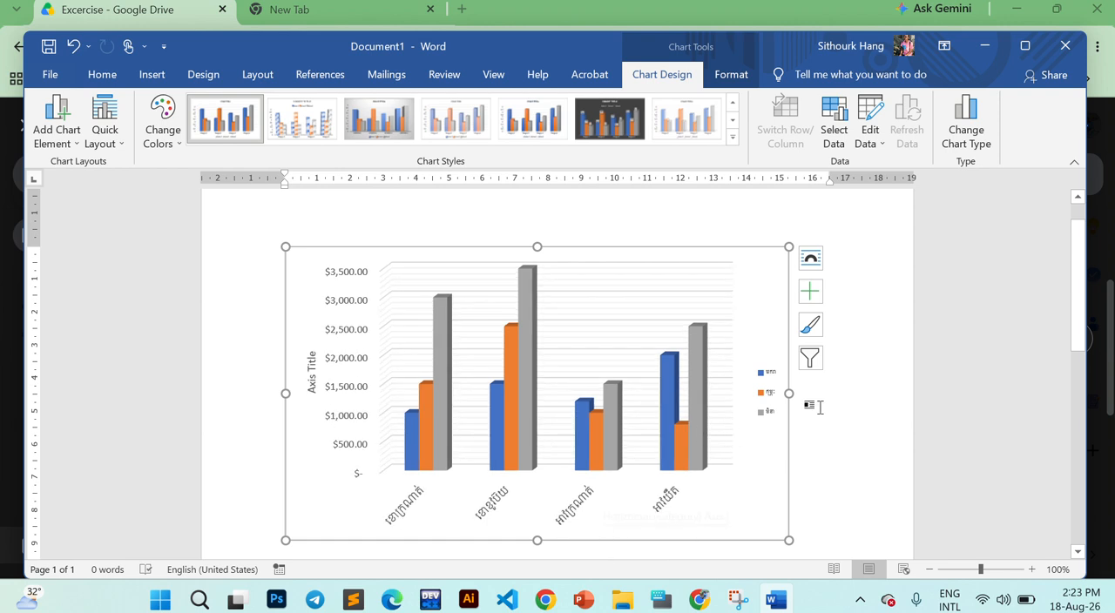
- Set the chart's text wrapping to In Front of Text and move it about 1 cm right and slightly up on the page
left_click(875, 402)
left_click_drag(874, 401, 679, 246)
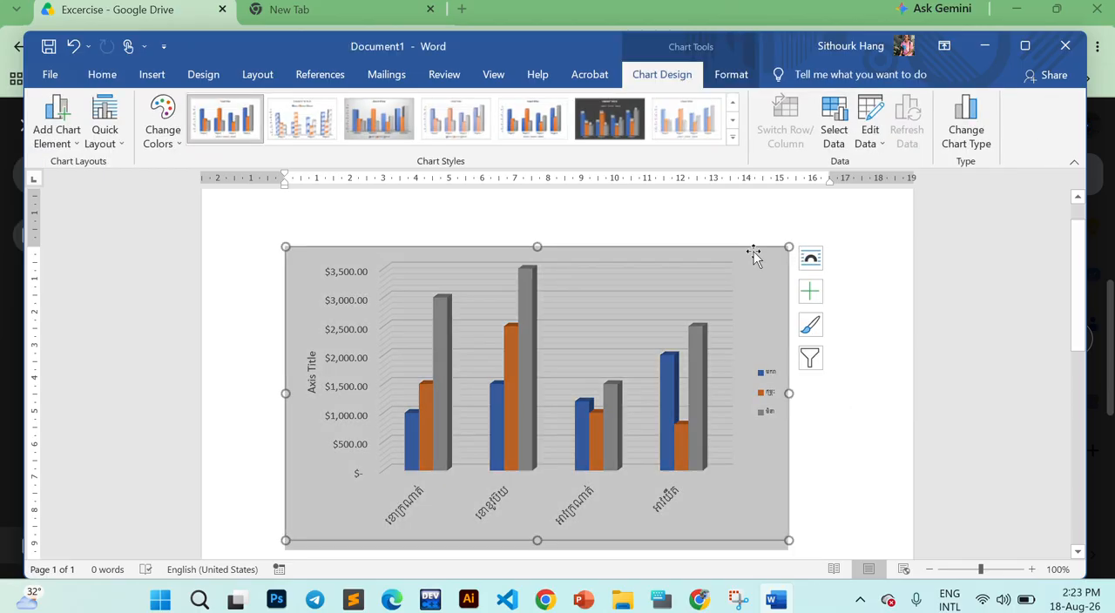
left_click_drag(786, 258, 797, 231)
left_click(810, 258)
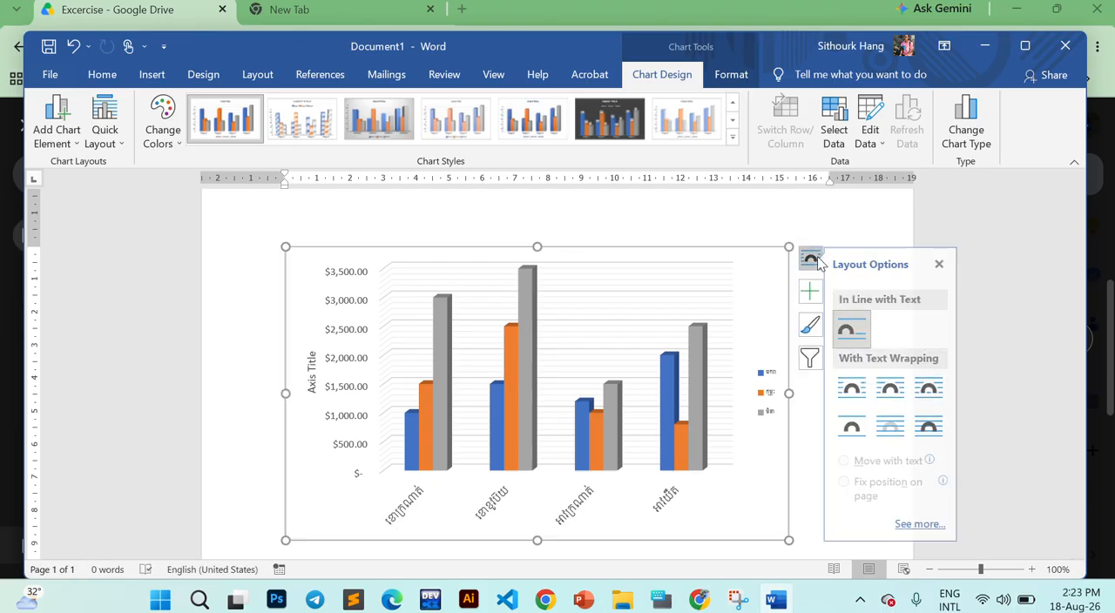
left_click(939, 434)
left_click(740, 229)
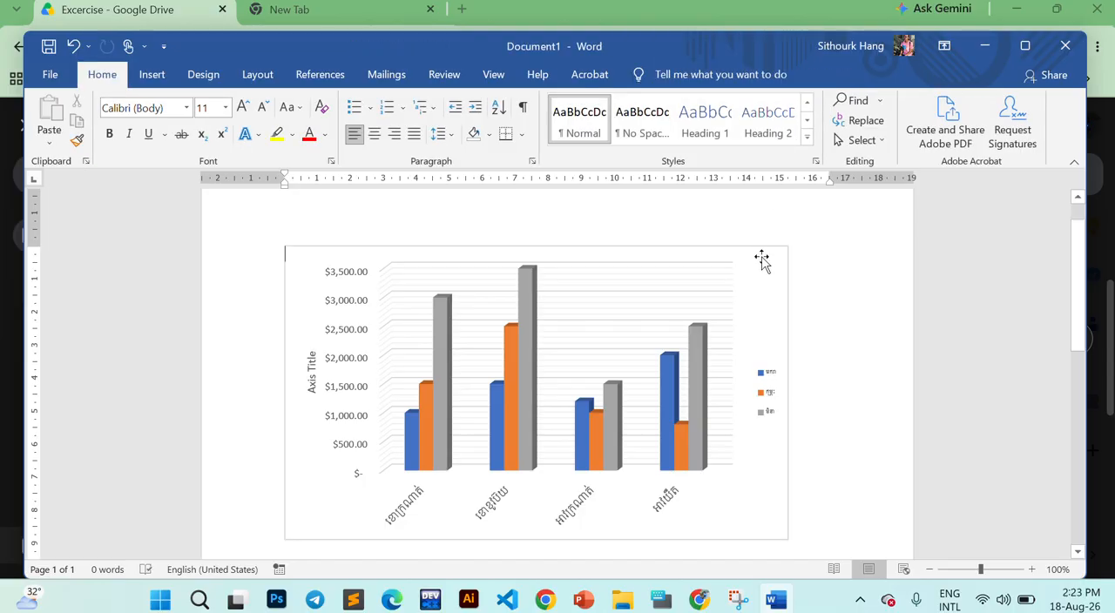
left_click(769, 262)
left_click_drag(769, 261, 802, 237)
- Set the font of the chart legend to !Khmer OS Siemreap
left_click(802, 366)
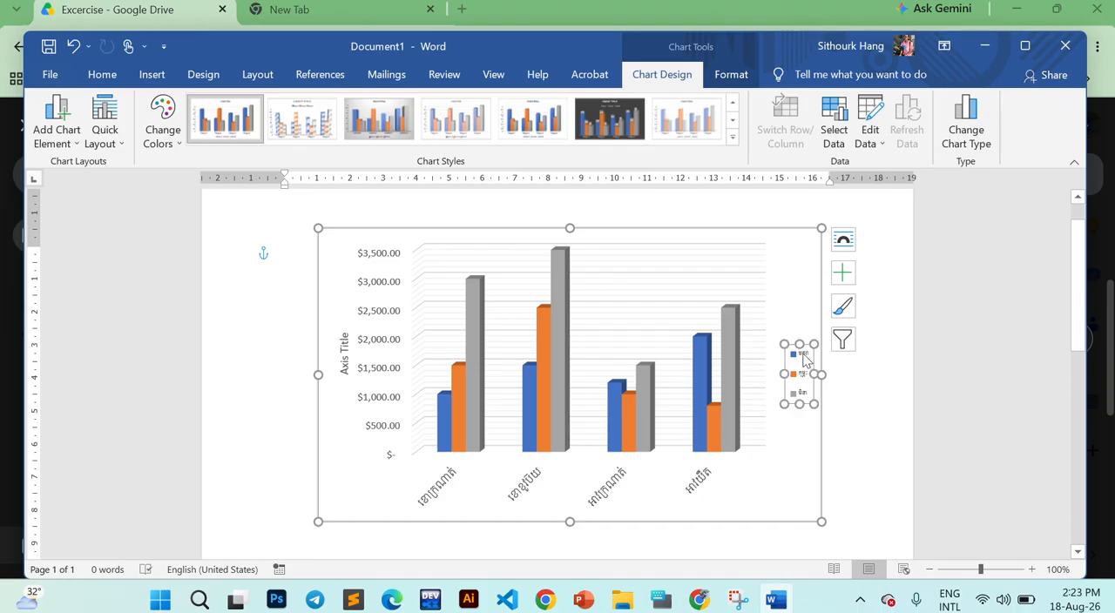
left_click(101, 74)
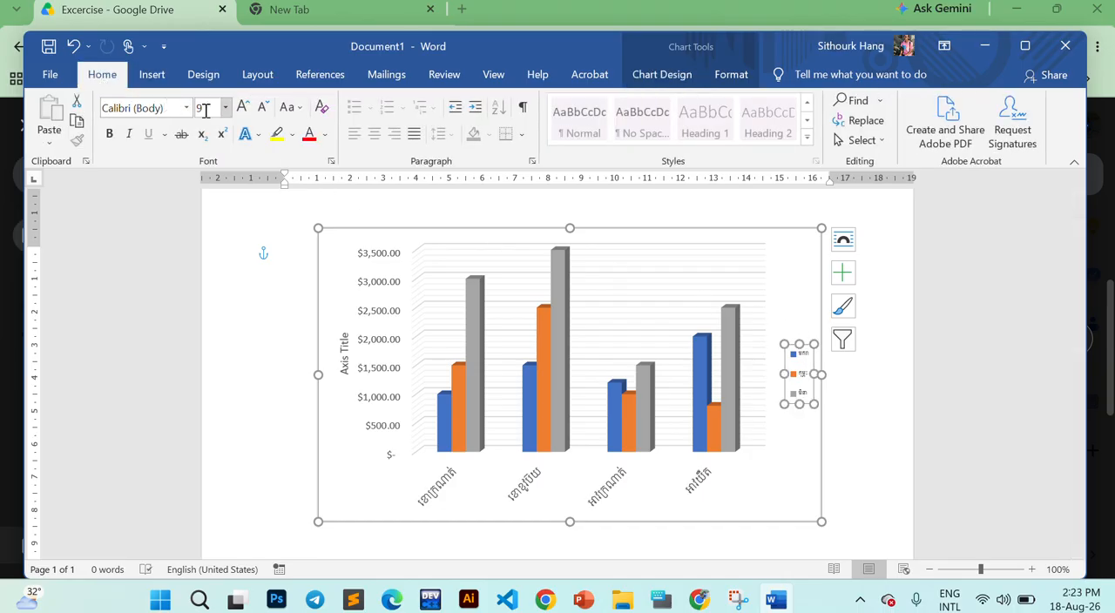
left_click(178, 108)
left_click(187, 109)
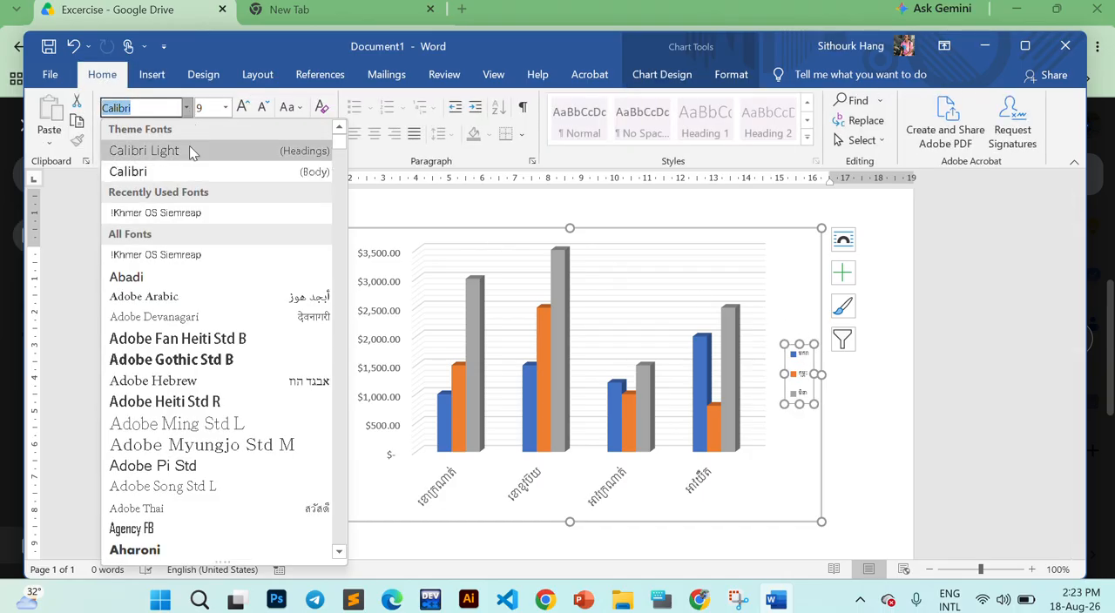
left_click(182, 256)
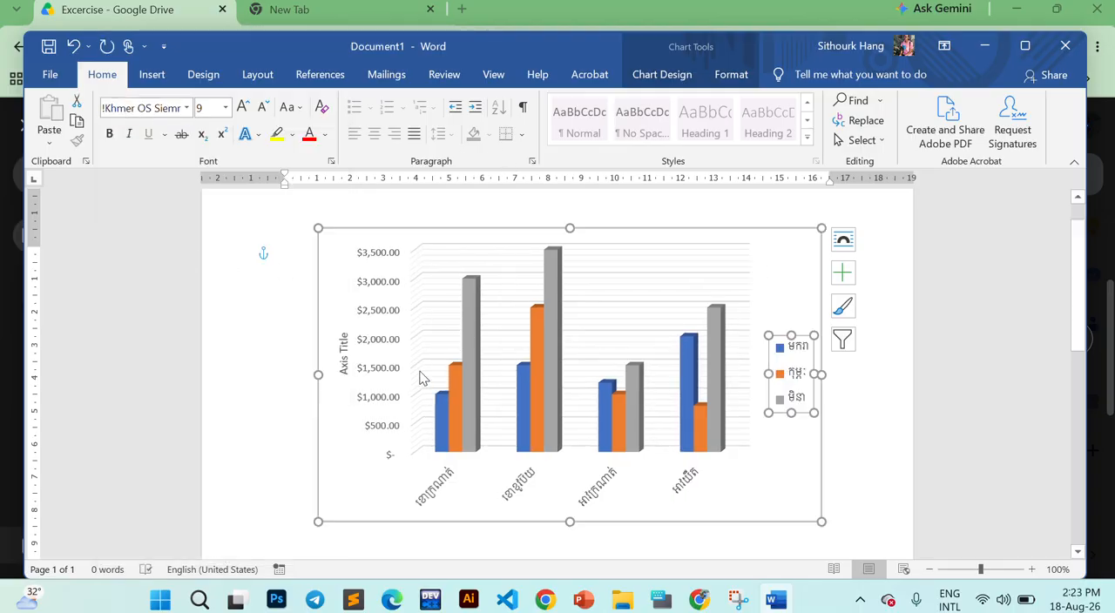
- Replace the vertical axis title with តារាងចំណូលនៃផលិតផលប្រចាំខែ, following the wording in 18.Chart.pdf in Chrome
left_click(342, 362)
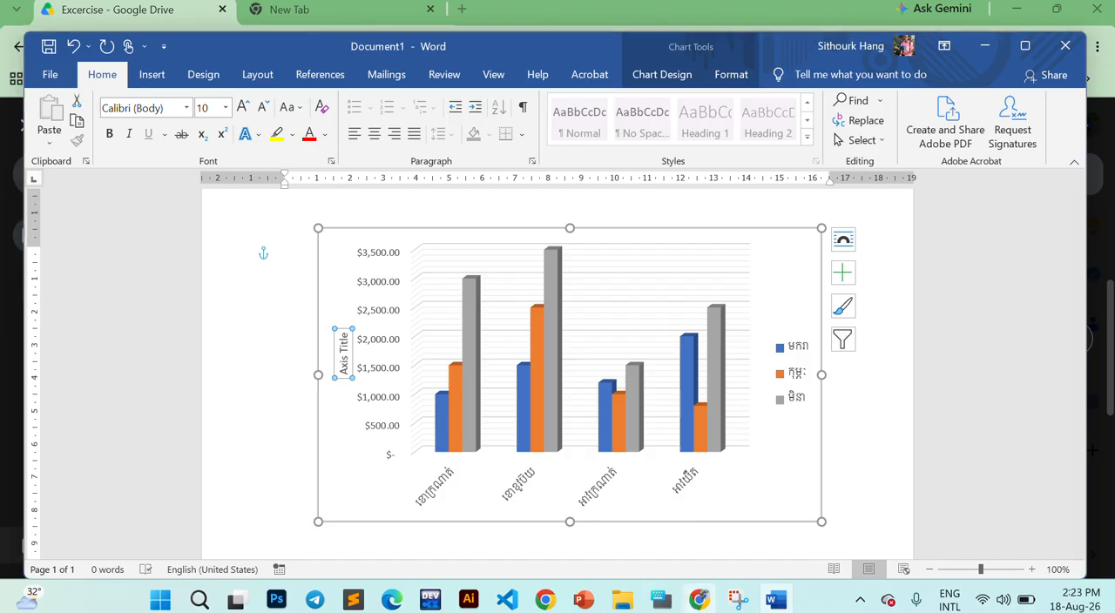
left_click(699, 600)
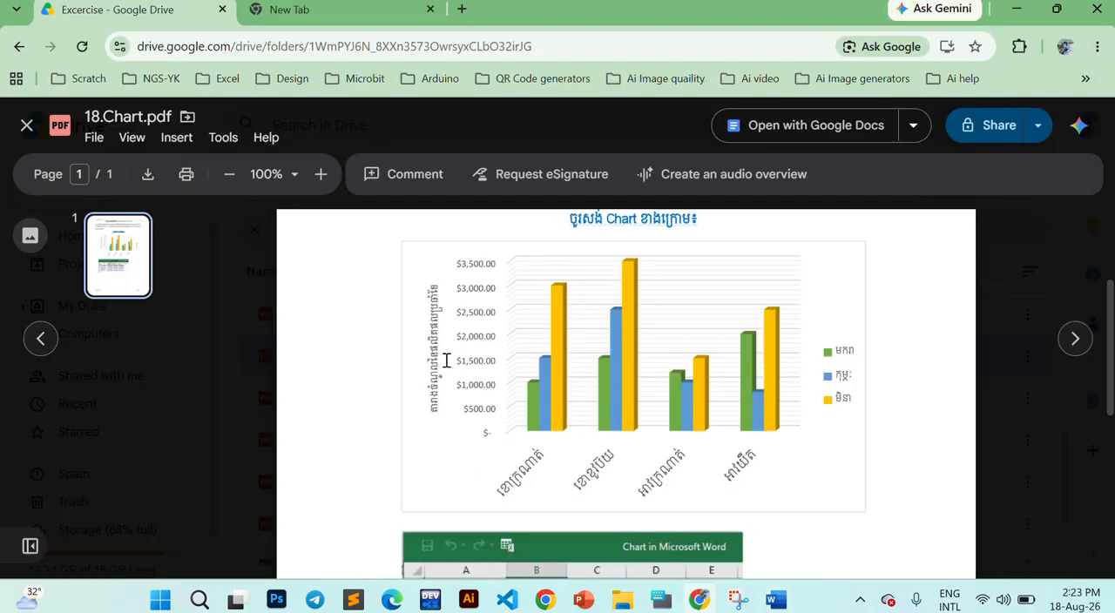
key("alt+Tab")
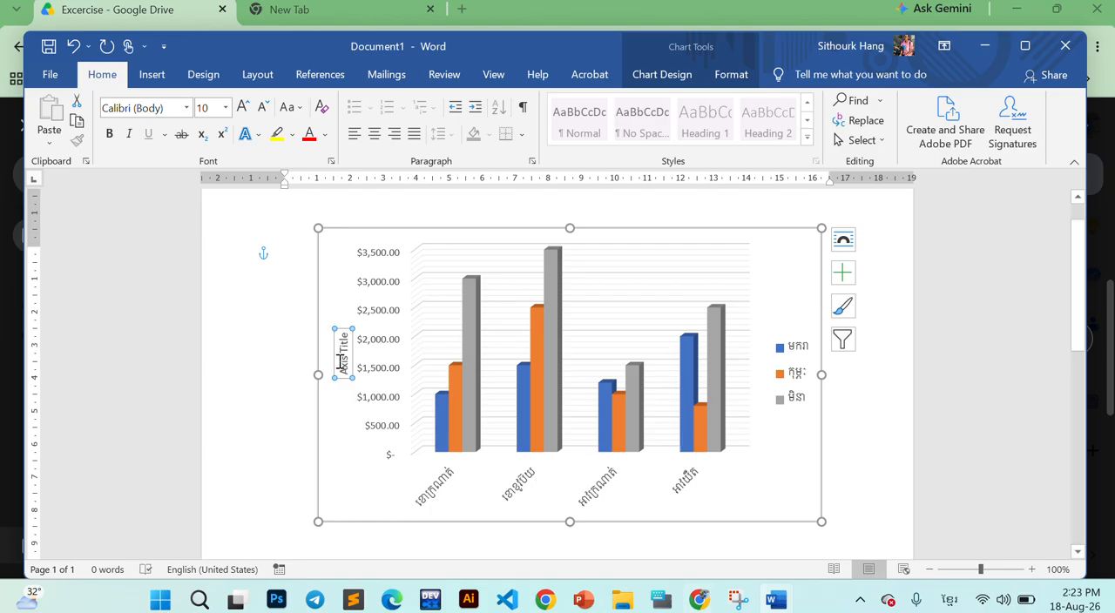
type("តារាង")
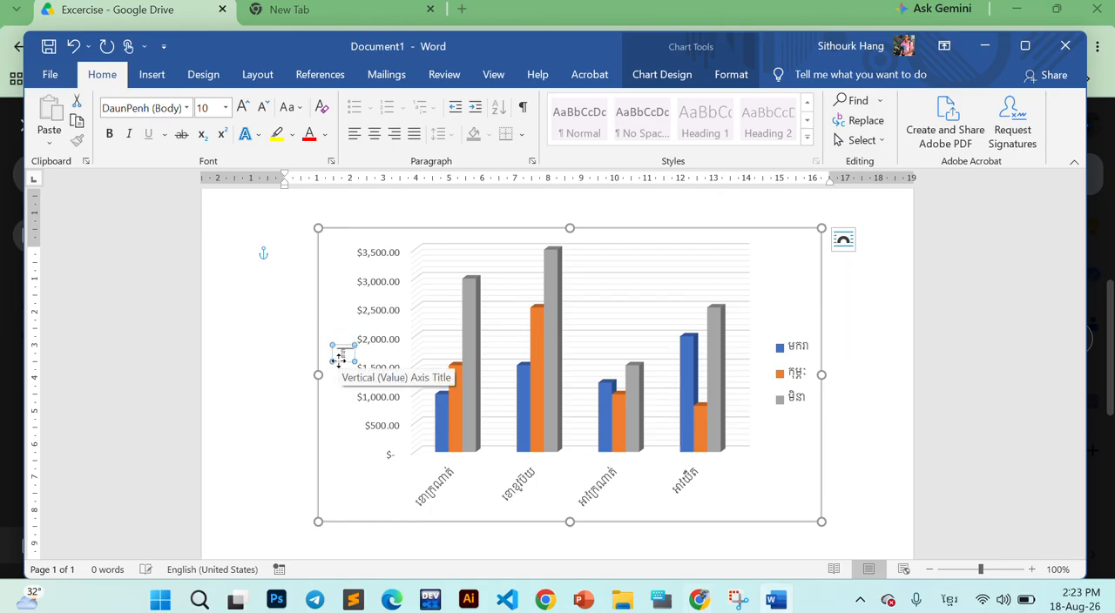
type("ទិន្នន័យផលតផ")
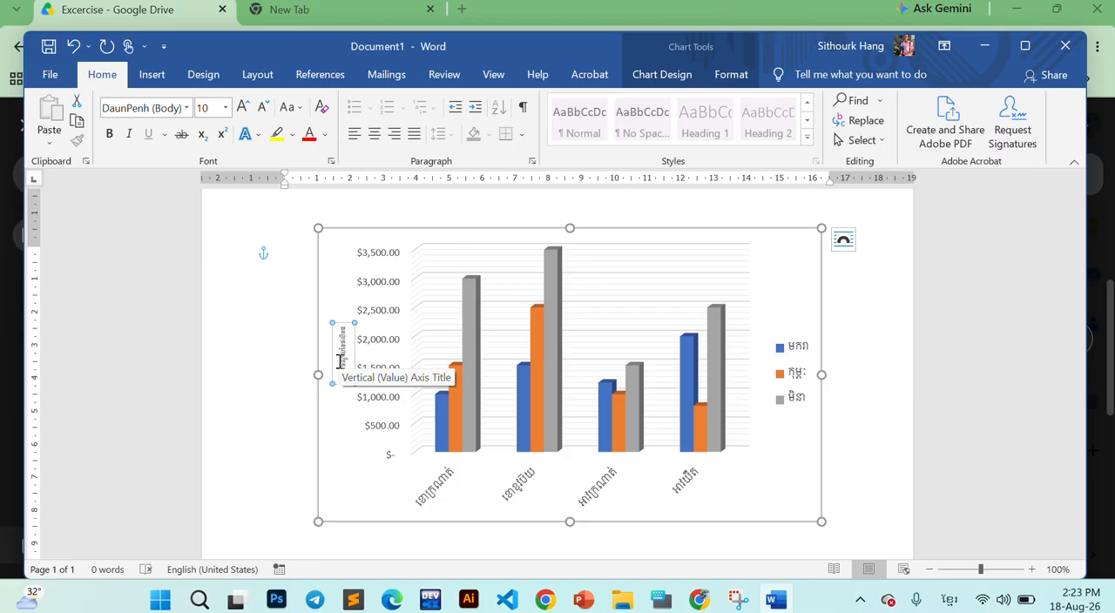
type("លប្រ")
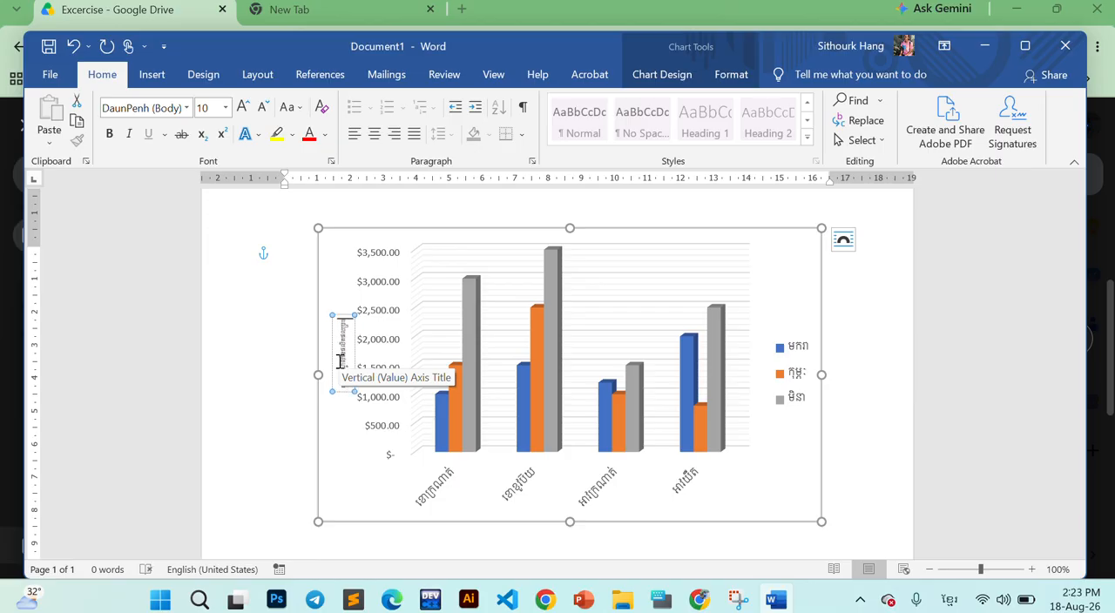
type("ចាំខ")
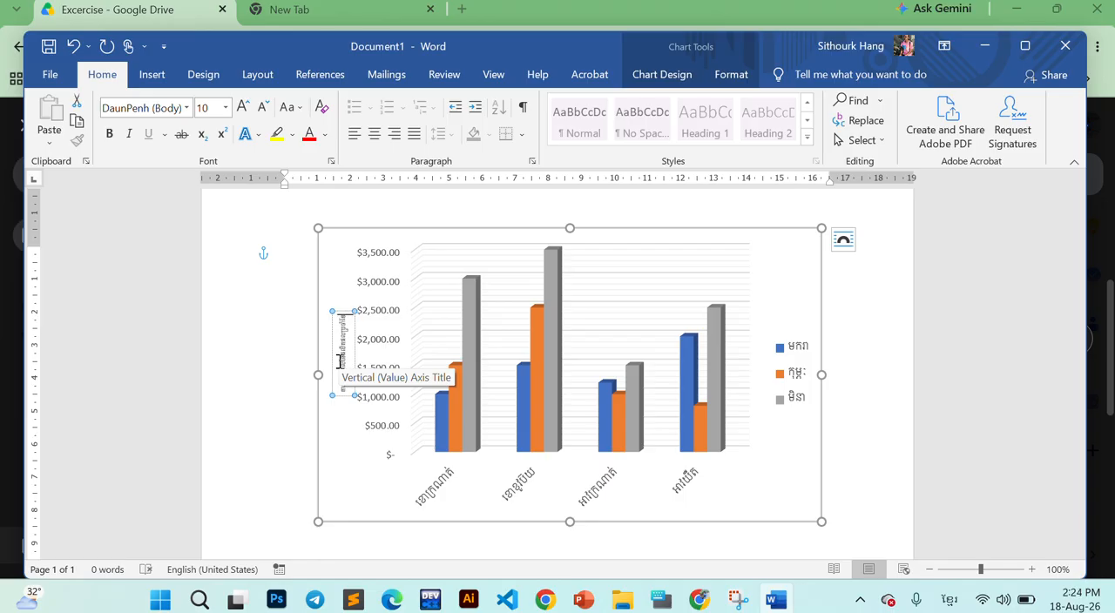
- Set the font of the vertical axis title to !Khmer OS Siemreap
left_click(333, 318)
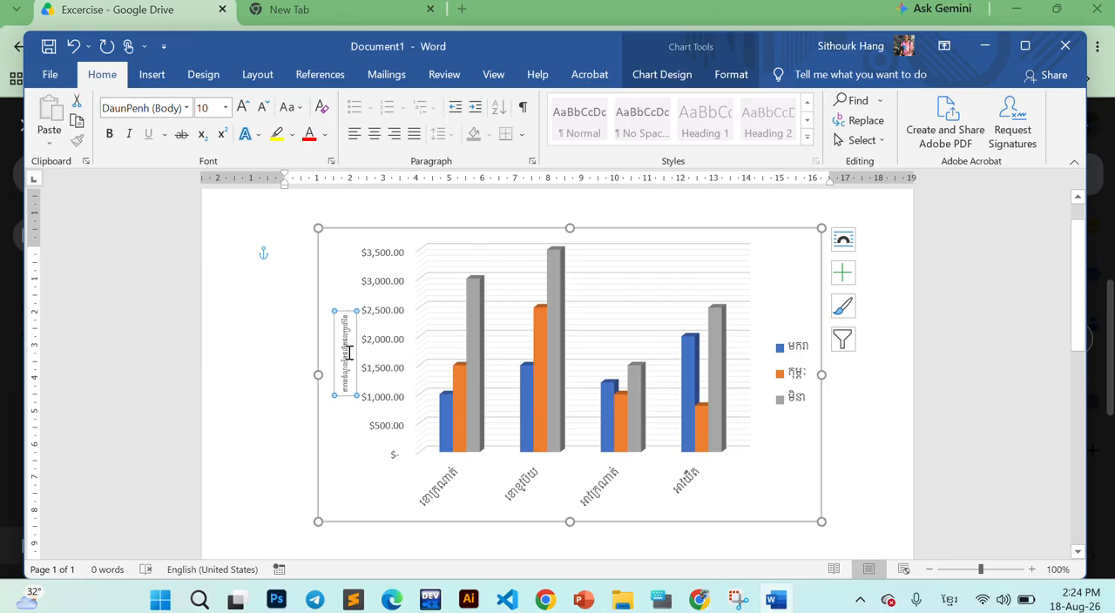
left_click(349, 338)
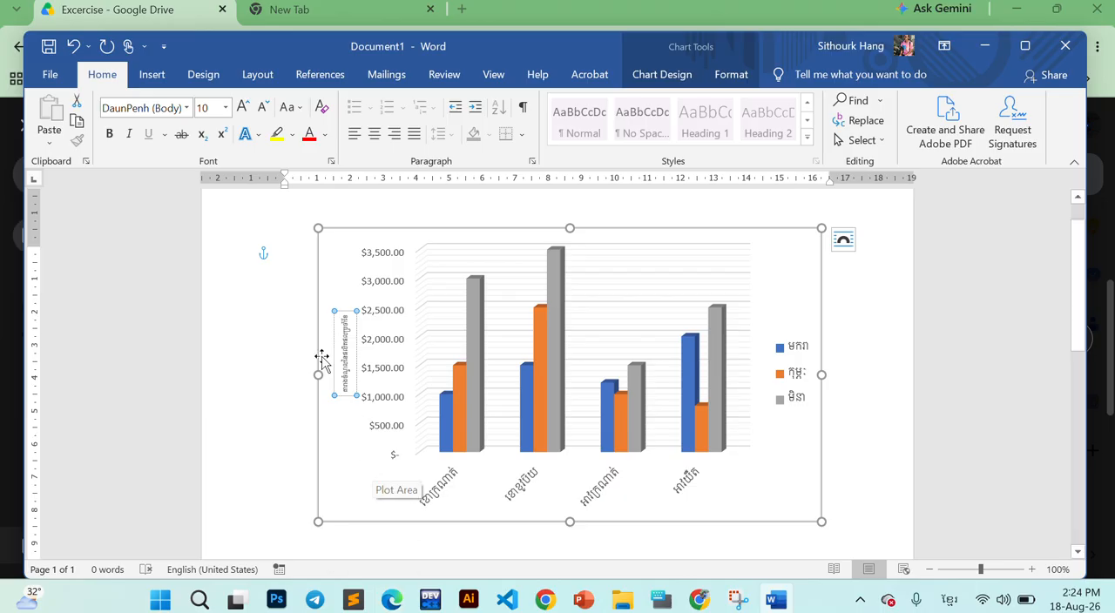
left_click_drag(341, 315, 362, 401)
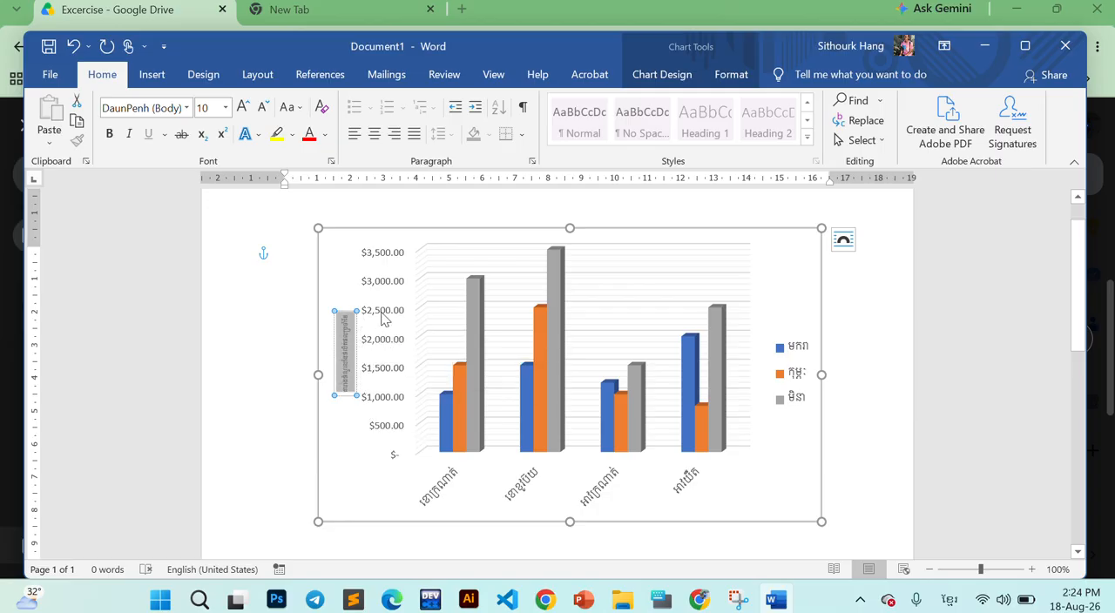
left_click(351, 331)
left_click(351, 330)
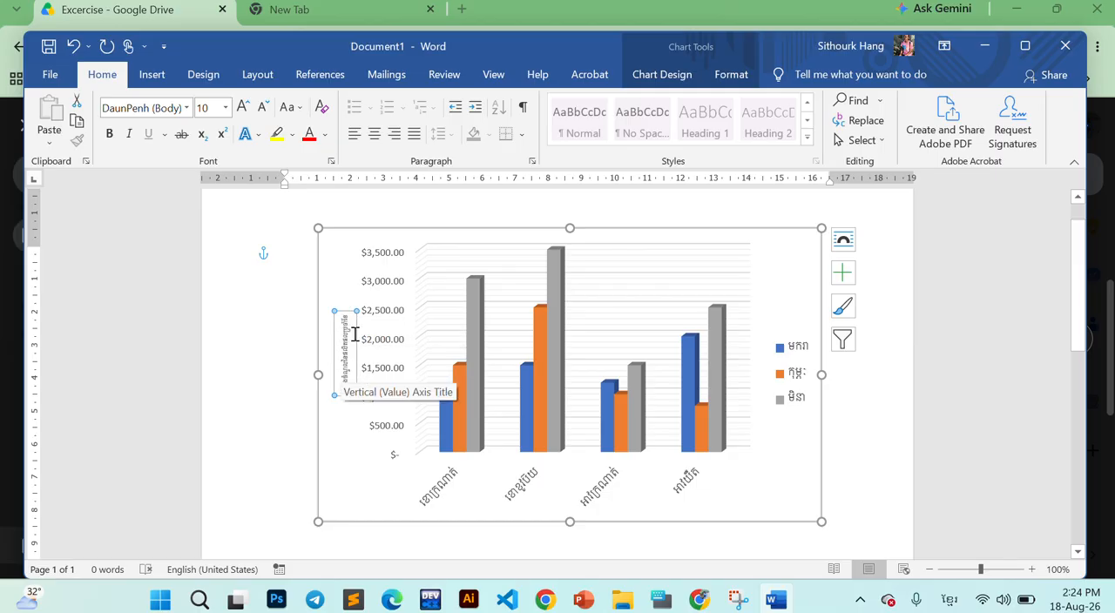
left_click(186, 107)
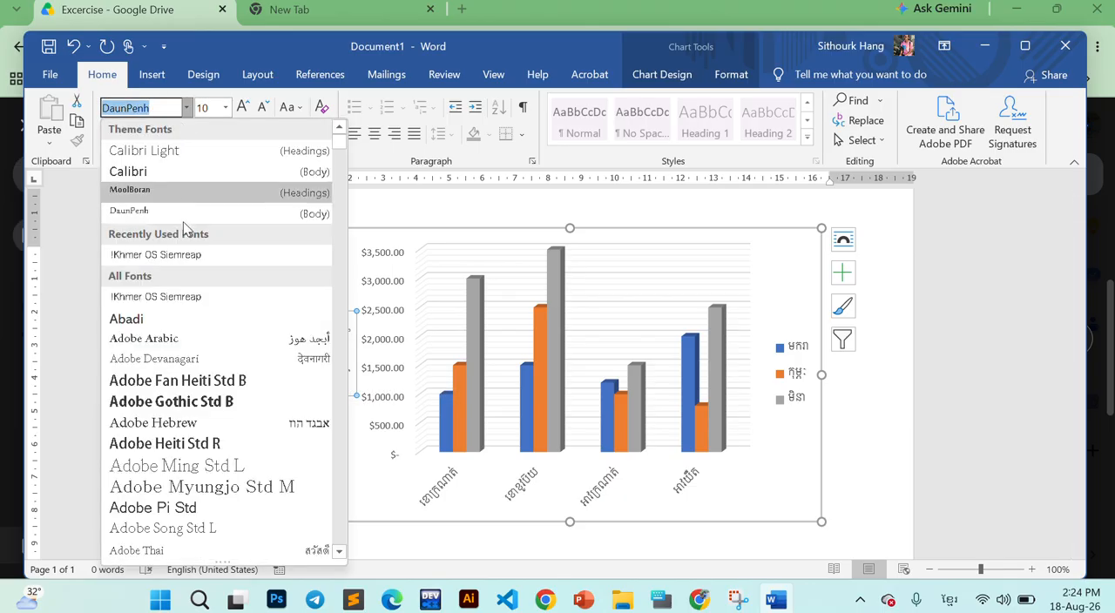
left_click(187, 254)
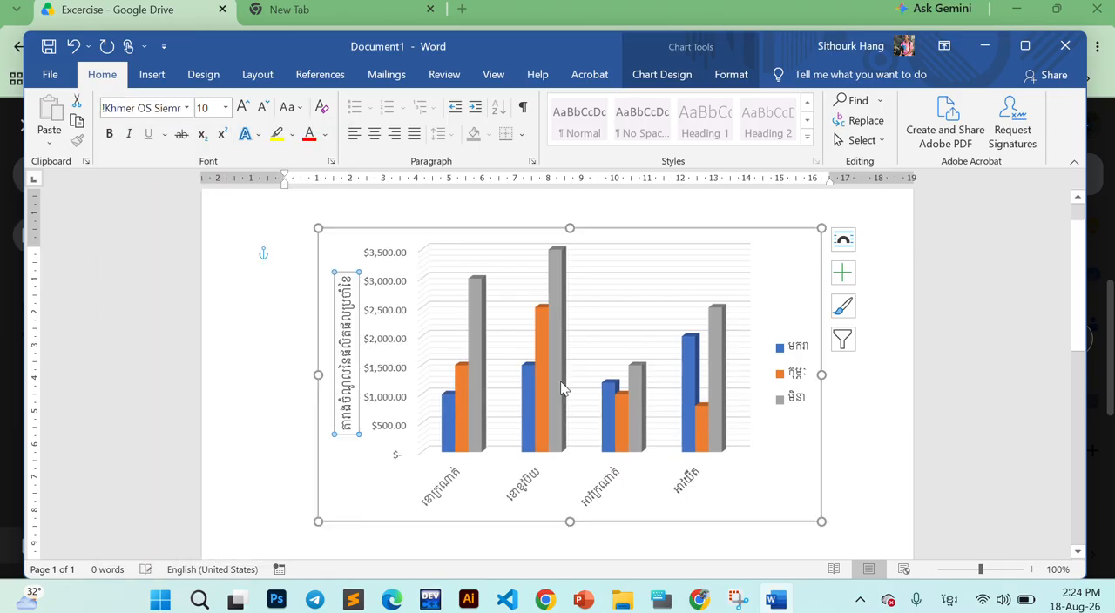
- Change the chart colours to the fourth Colorful palette, giving green, blue and gold columns, and deselect the chart
left_click(853, 454)
left_click(775, 241)
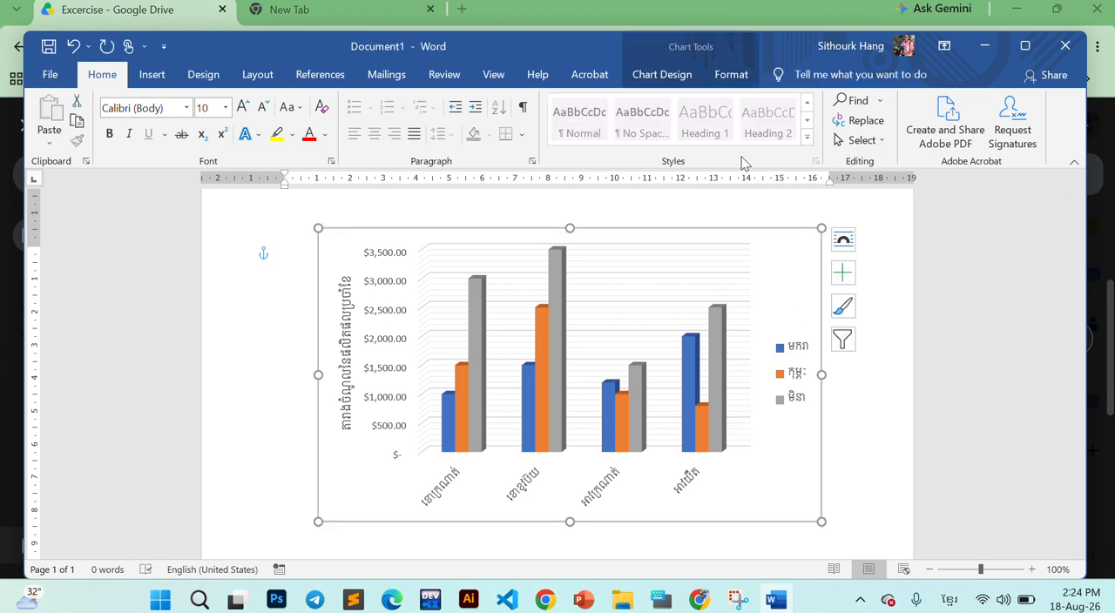
left_click(661, 74)
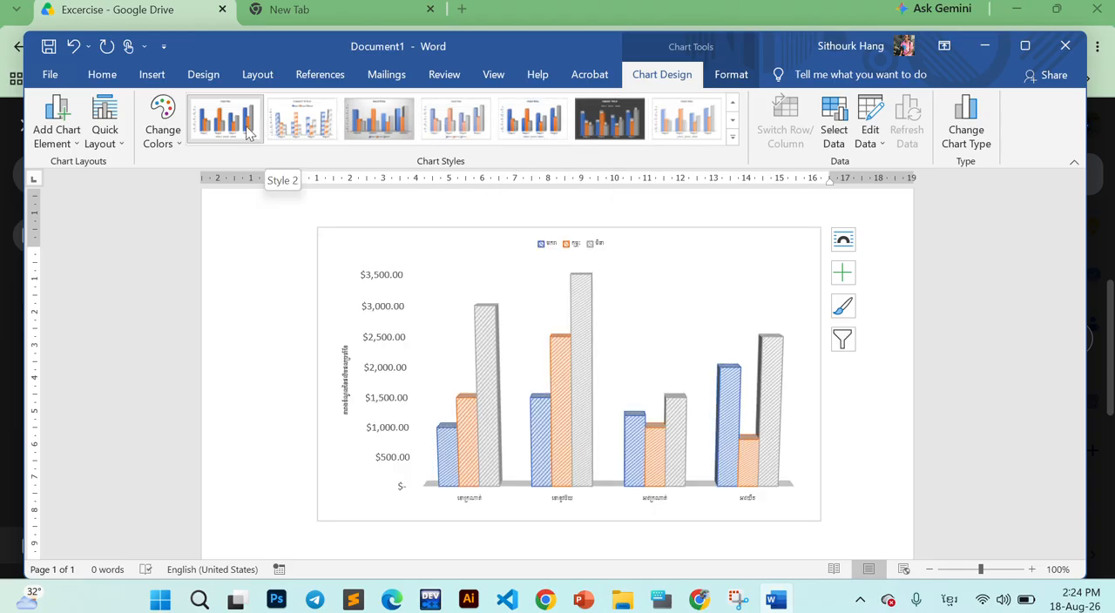
left_click(179, 144)
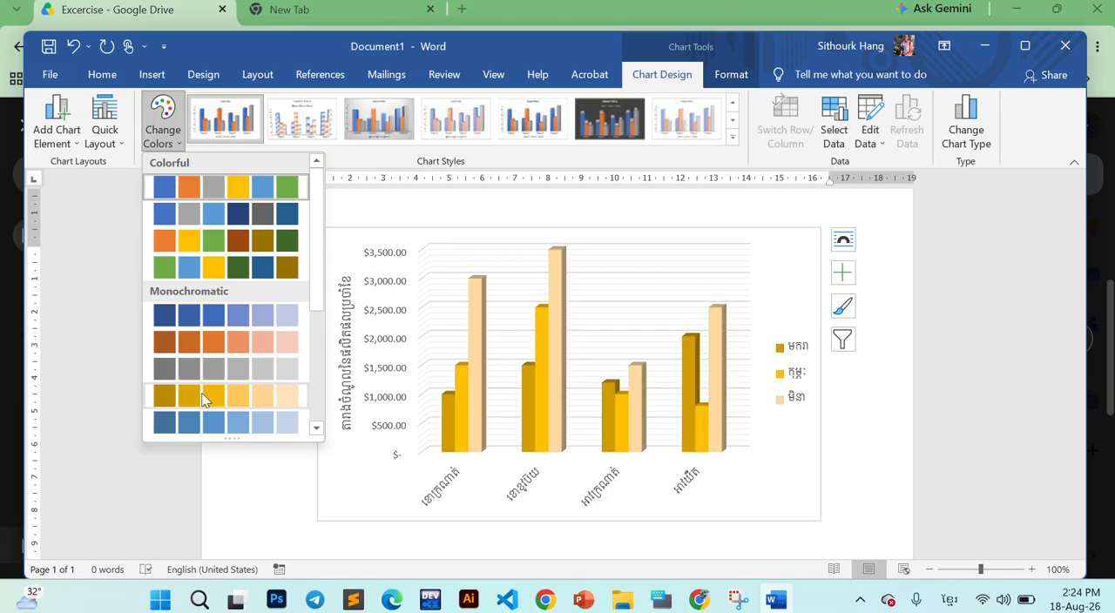
left_click(200, 268)
left_click(904, 415)
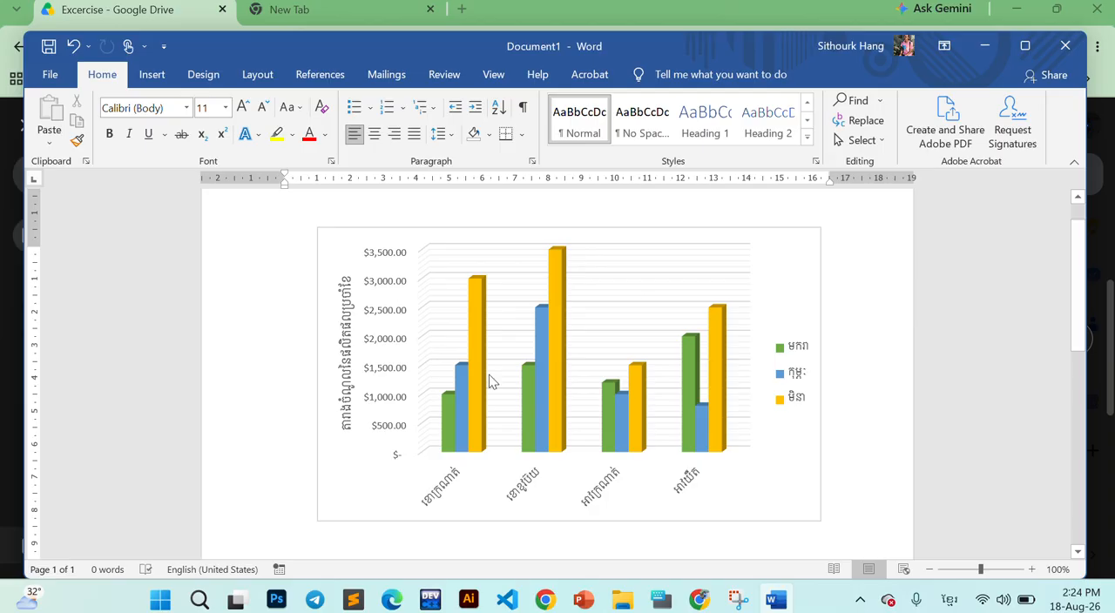
- Maximize the document window and look over the completed column chart
scroll(513, 398, "down", 1)
scroll(513, 398, "down", 4)
scroll(512, 394, "up", 5)
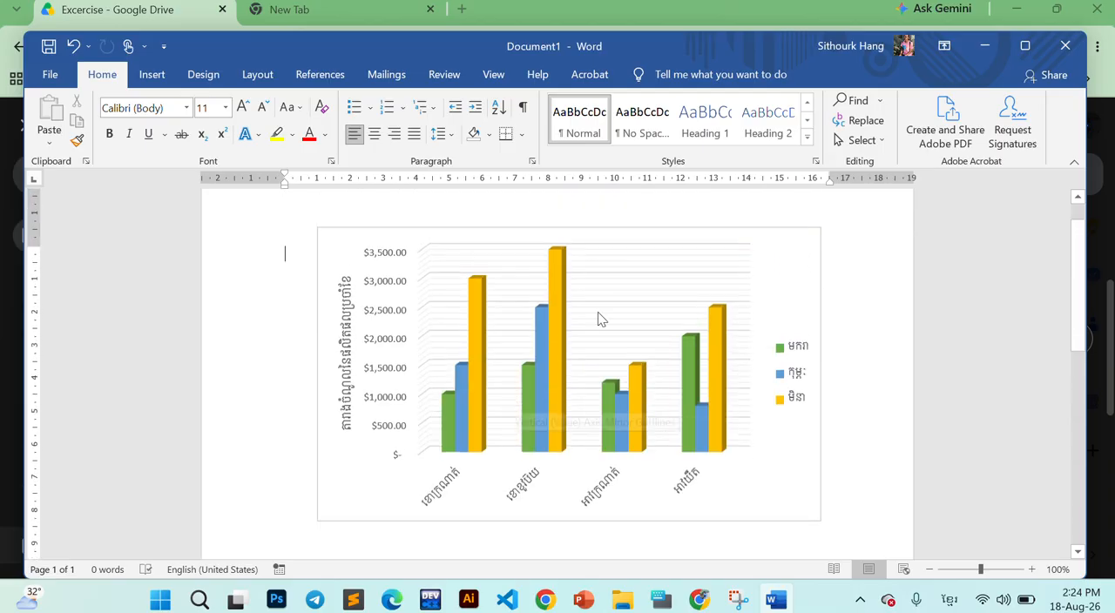
left_click(1026, 46)
scroll(473, 388, "down", 1)
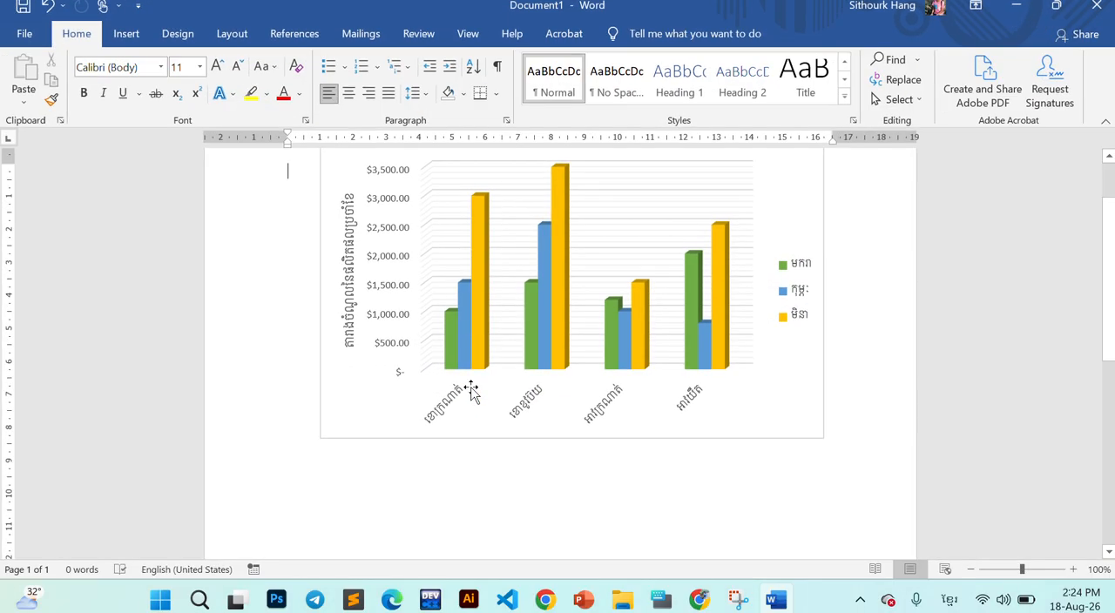
- Switch to Google Drive in Chrome, close 18.Chart.pdf and open 19.Chart2.pdf from the Excercise folder
left_click(700, 600)
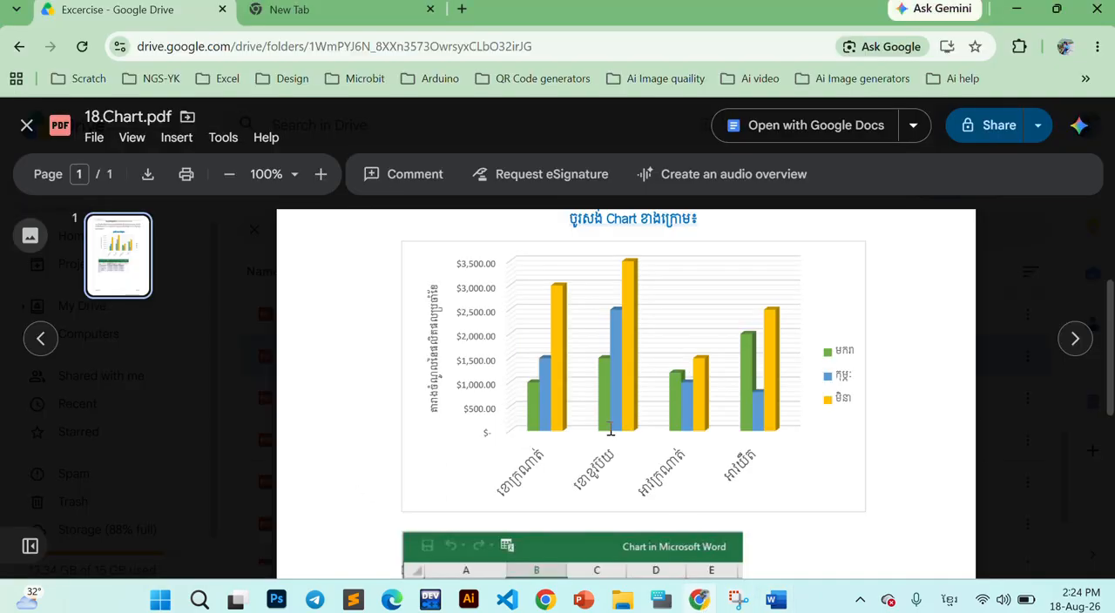
left_click(26, 126)
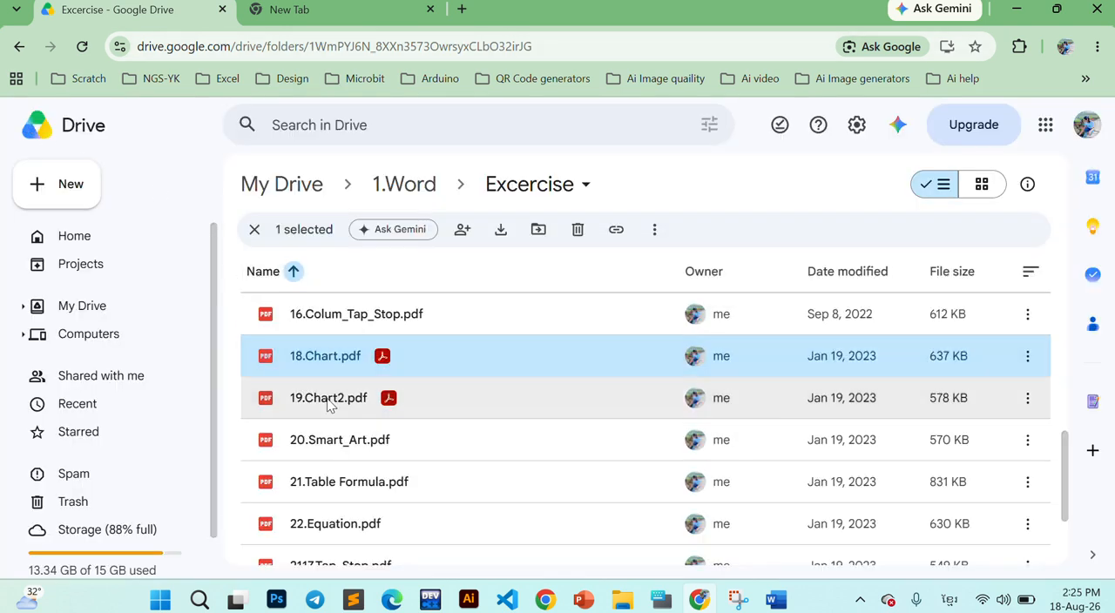
double_click(328, 401)
- Examine the SALES 2021 3-D pie chart and its Provinces data table in 19.Chart2.pdf
scroll(714, 405, "down", 2)
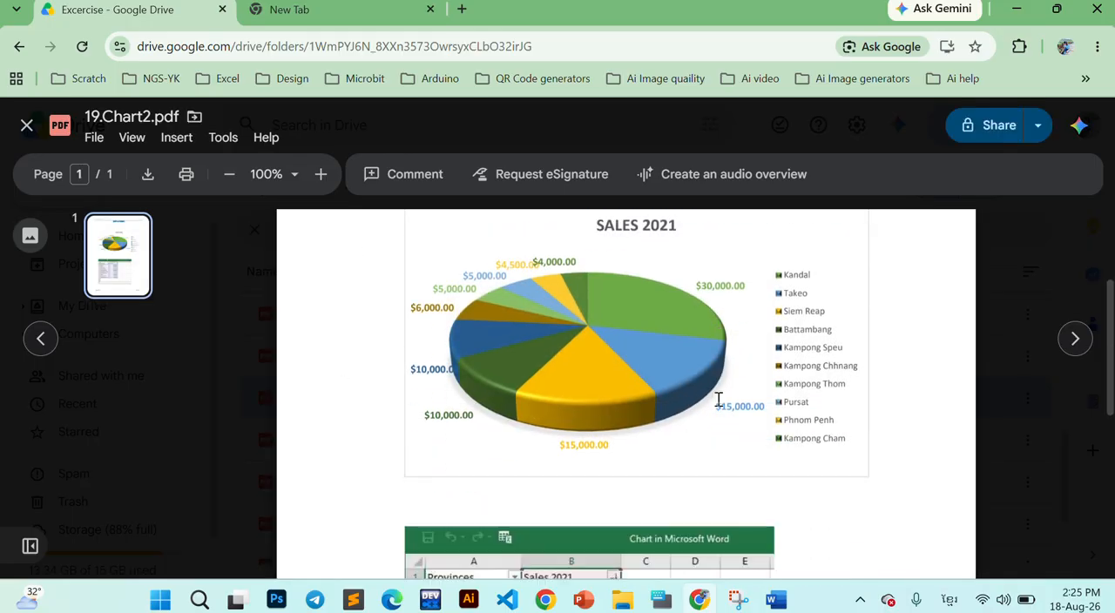
scroll(719, 399, "up", 1)
scroll(566, 392, "up", 1)
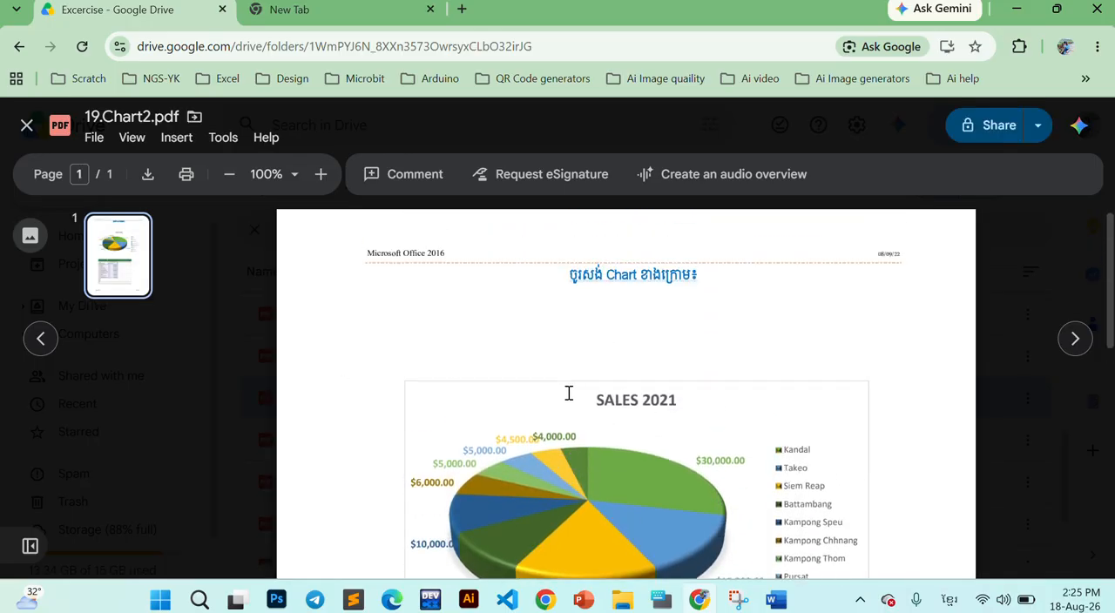
scroll(570, 389, "down", 2)
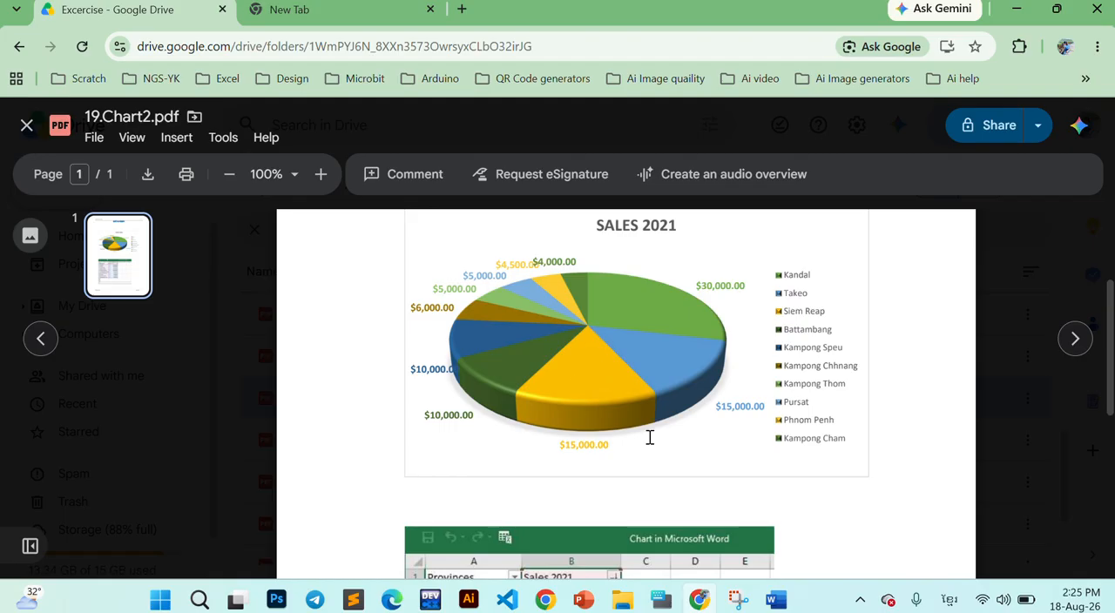
scroll(649, 437, "up", 2)
scroll(649, 437, "down", 6)
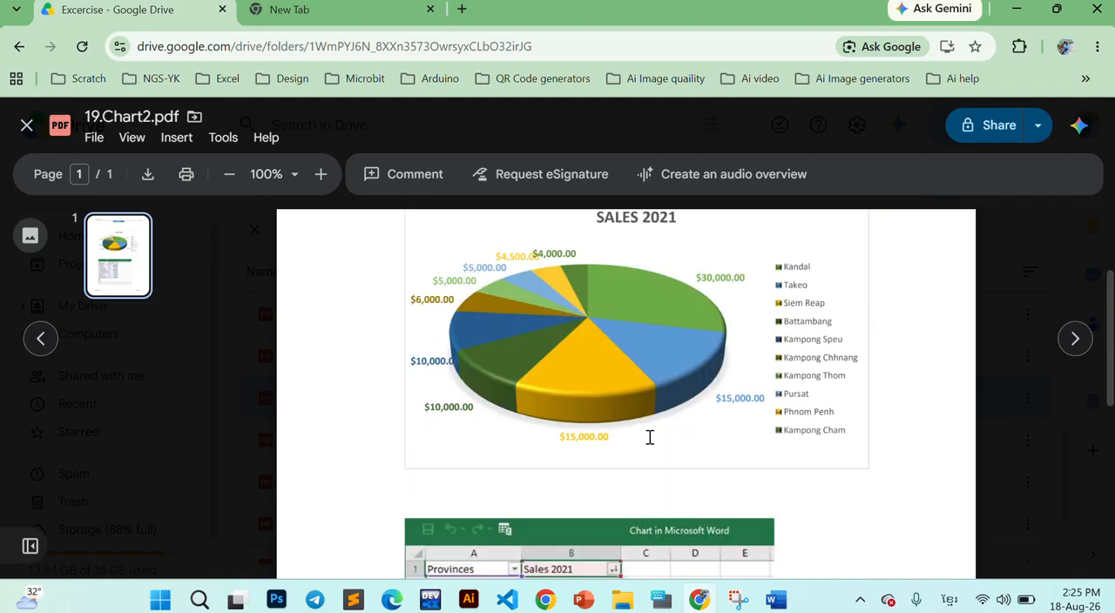
scroll(649, 437, "up", 2)
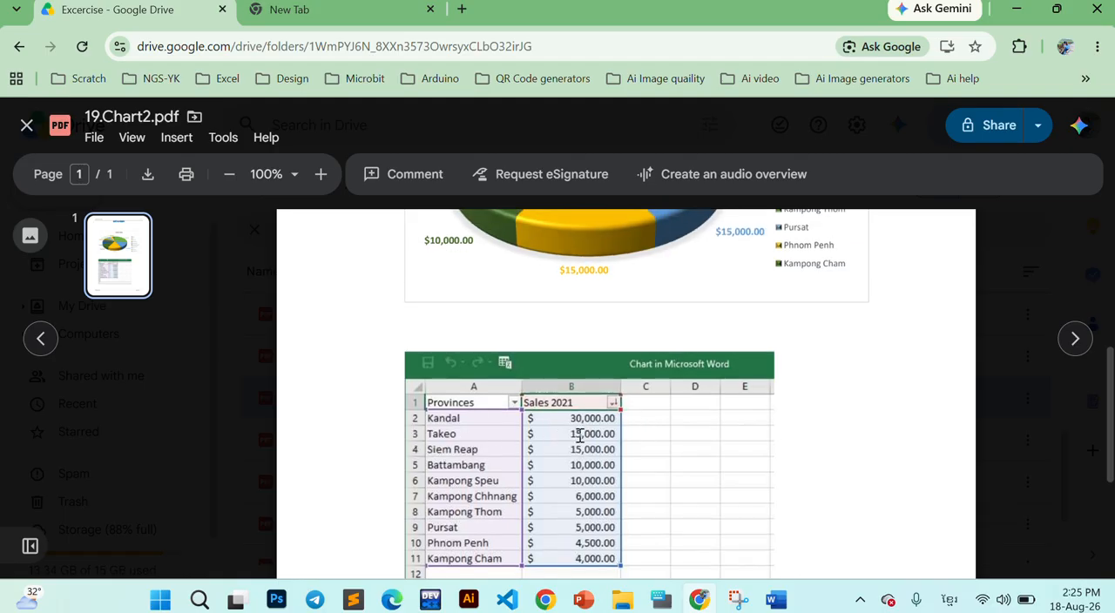
scroll(580, 435, "up", 2)
scroll(581, 430, "down", 3)
scroll(580, 427, "up", 3)
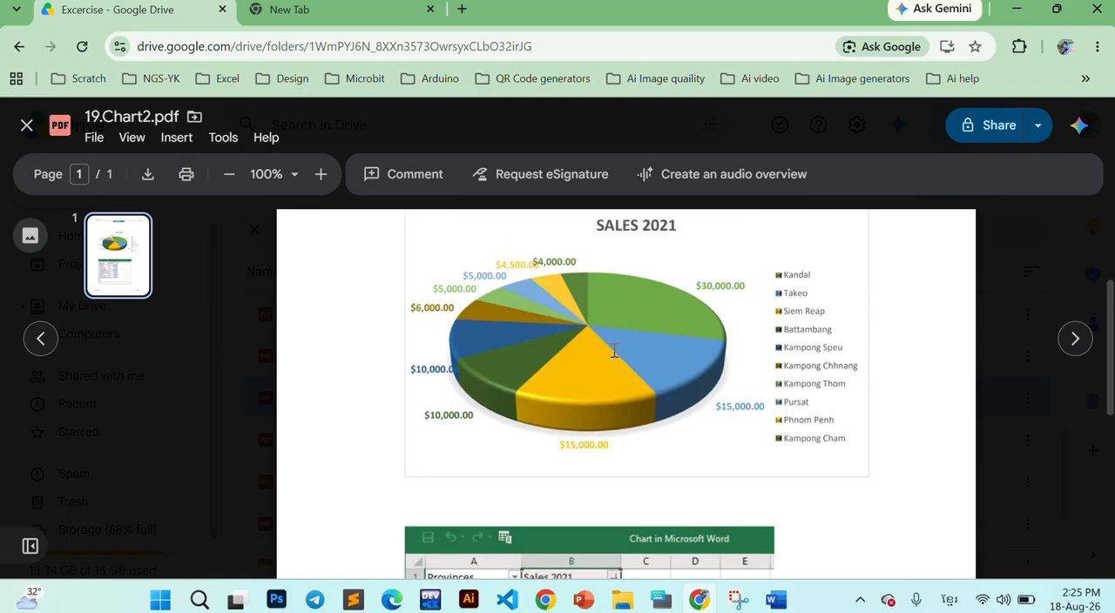
scroll(601, 342, "down", 2)
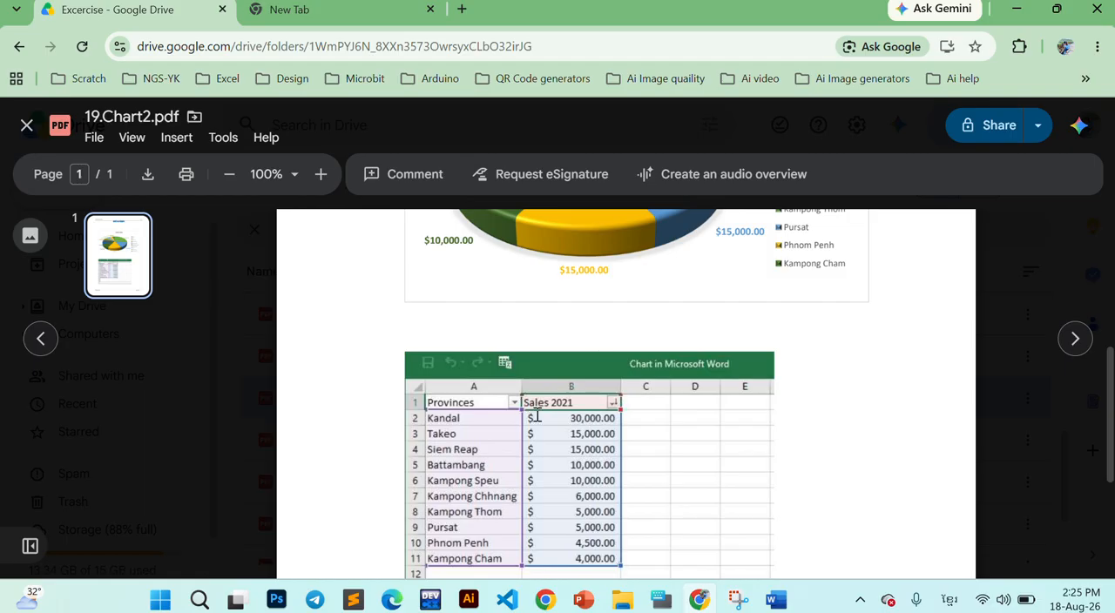
scroll(552, 433, "down", 1)
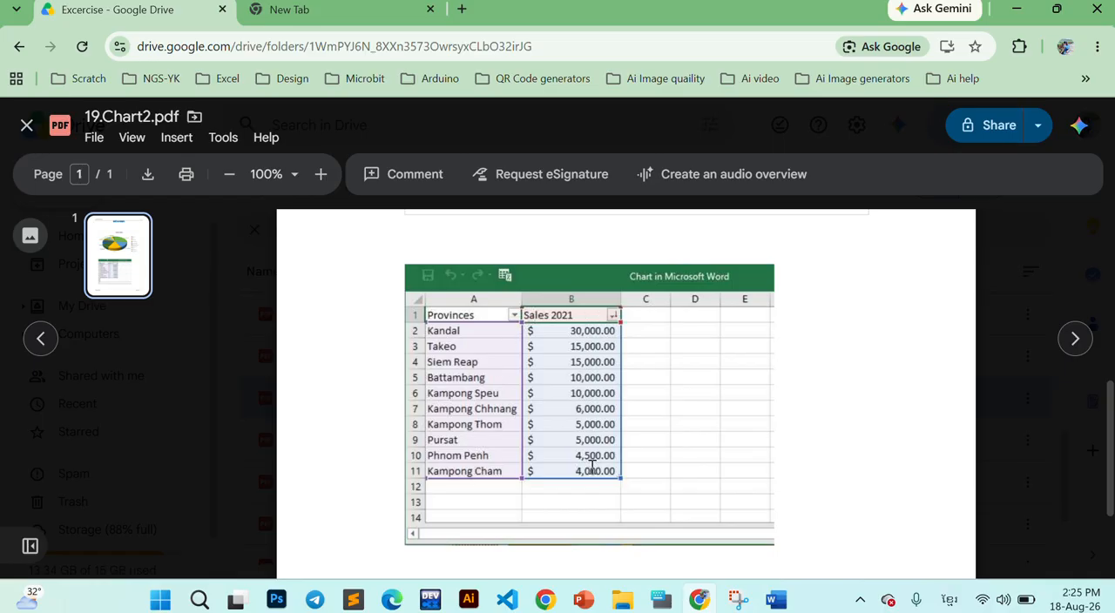
scroll(592, 462, "up", 3)
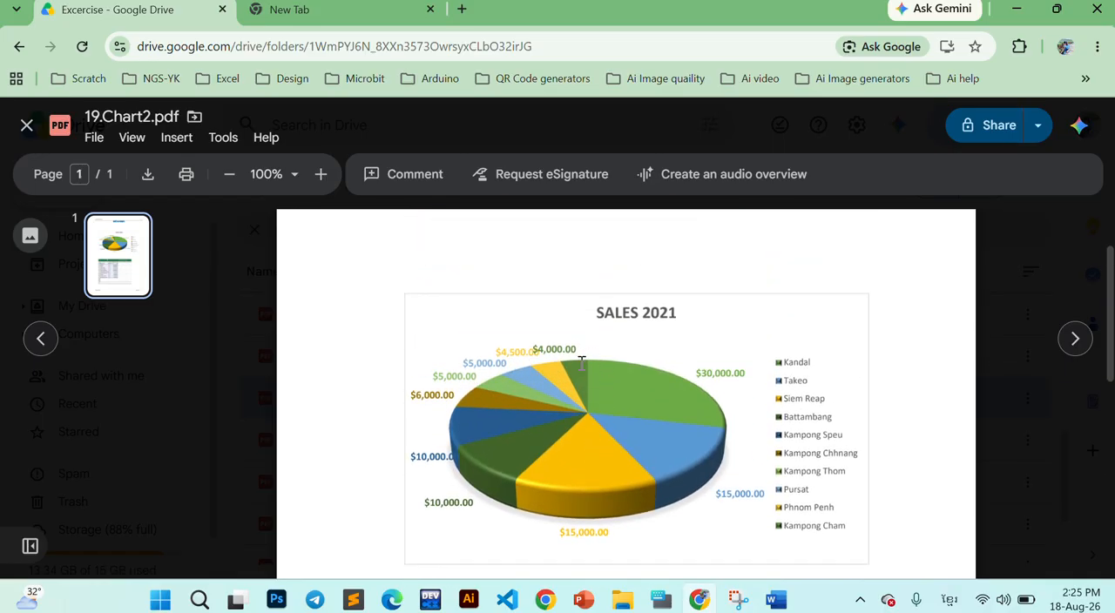
- Switch back to Word and return to the start of the page holding the column chart
left_click(776, 599)
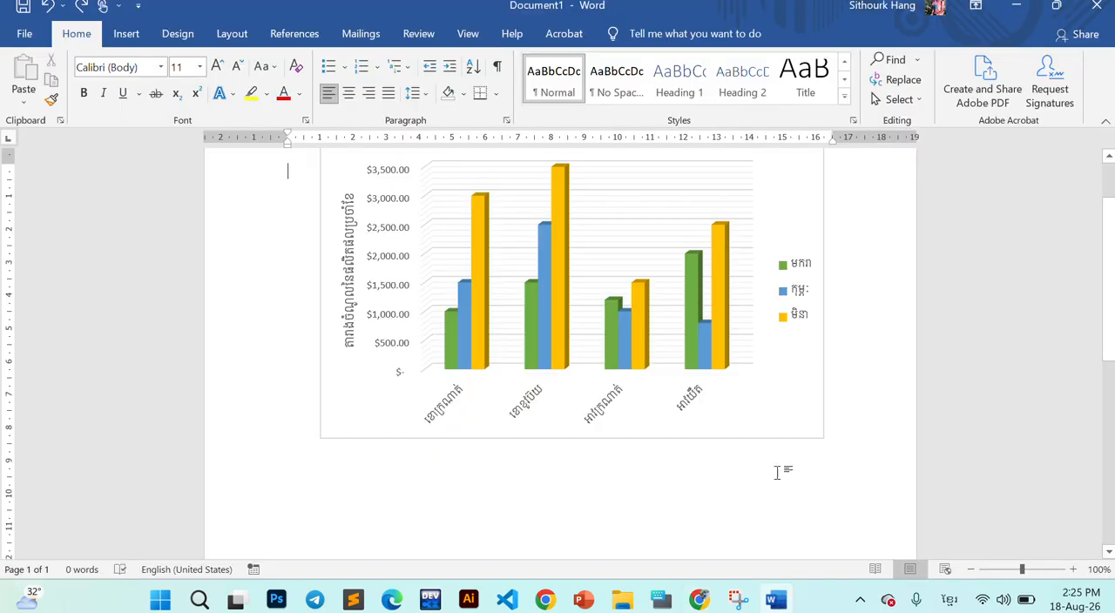
scroll(593, 440, "up", 1)
scroll(589, 438, "up", 1)
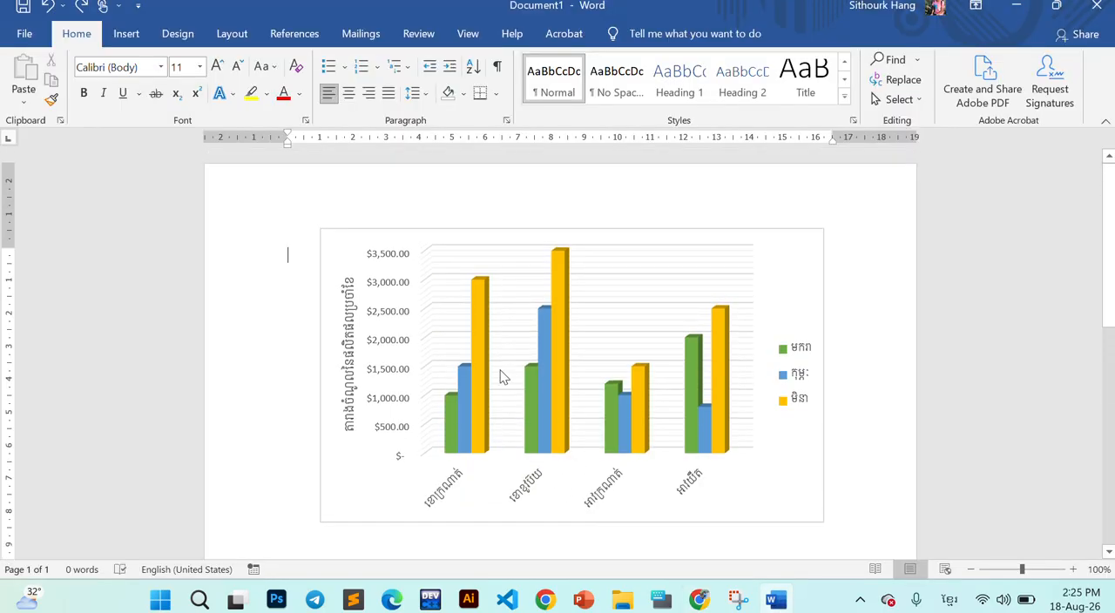